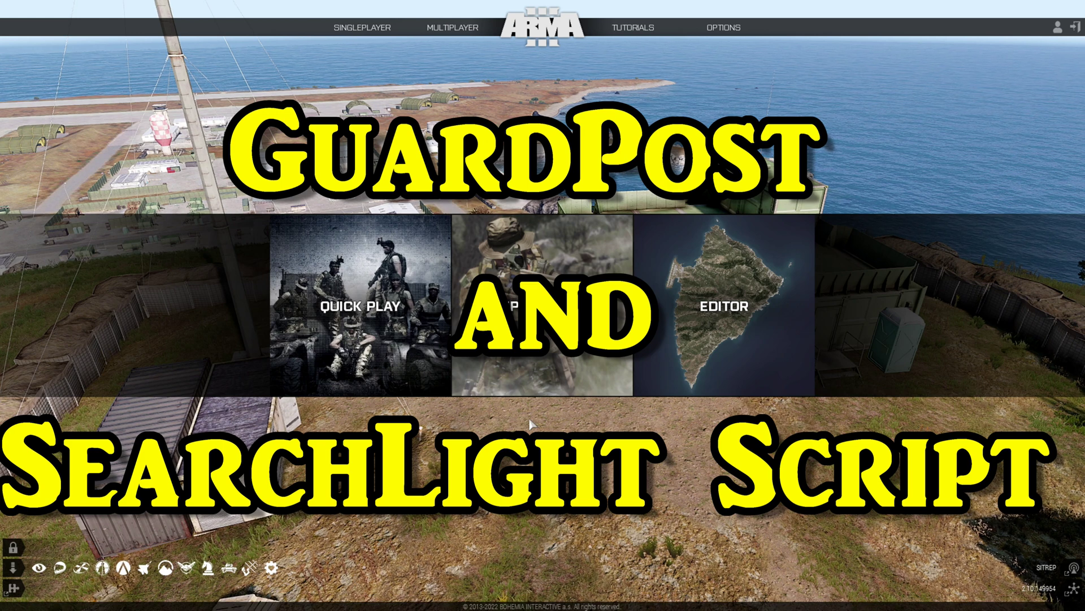
# Open the GuardPost_and_SearchLight_Script mission from the Stratis missions folder in the scenario editor
pyautogui.click(730, 328)
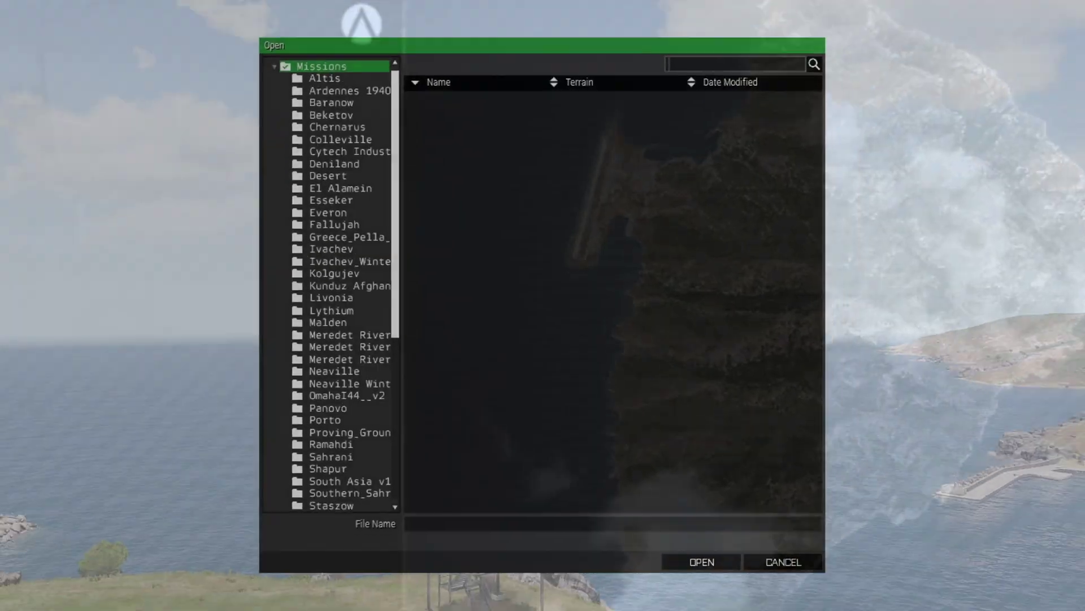
pyautogui.scroll(-3, 368, 301)
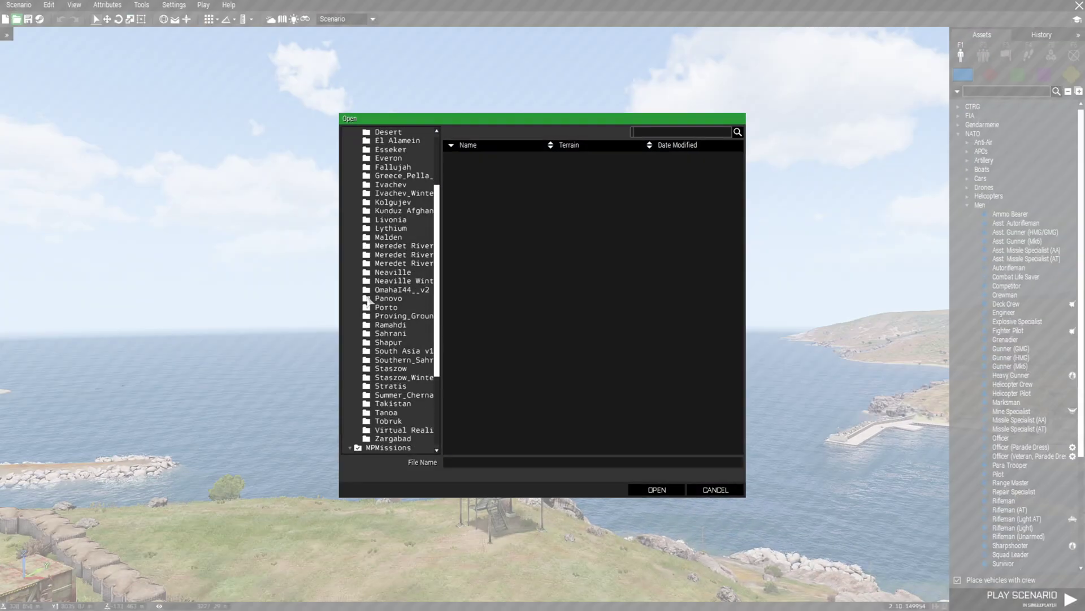
pyautogui.click(390, 386)
pyautogui.scroll(-15, 532, 359)
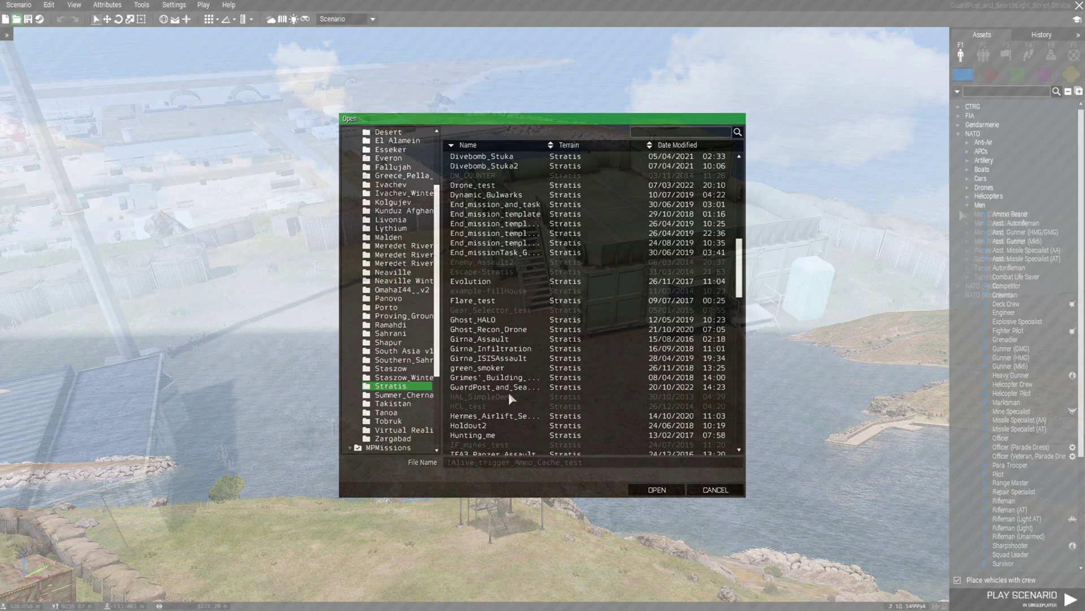
pyautogui.click(497, 386)
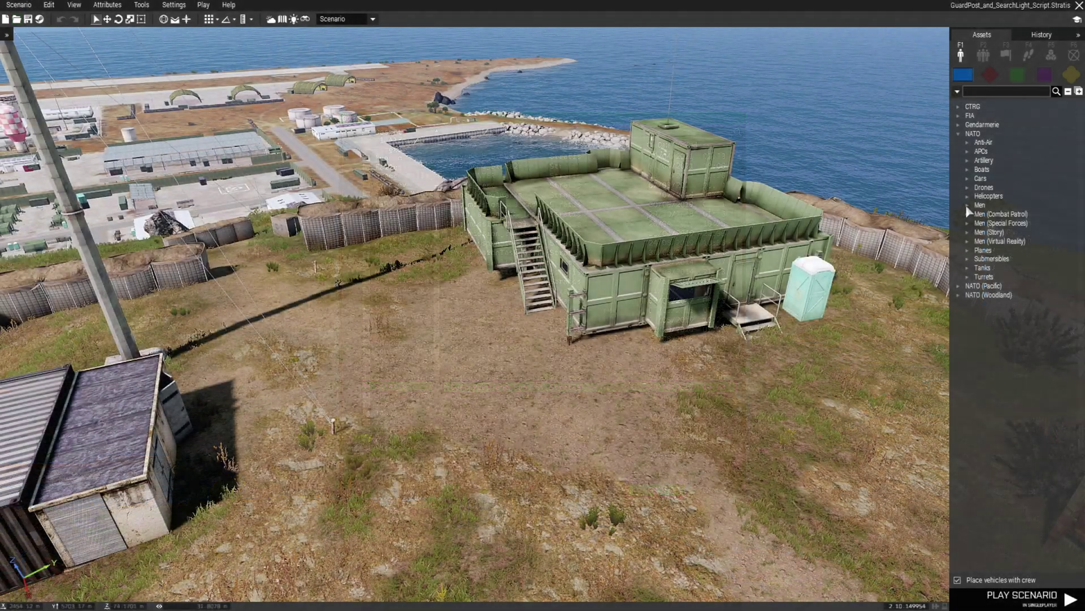
# Place a NATO Rifleman on the open ground in front of the green container guard post
pyautogui.click(967, 205)
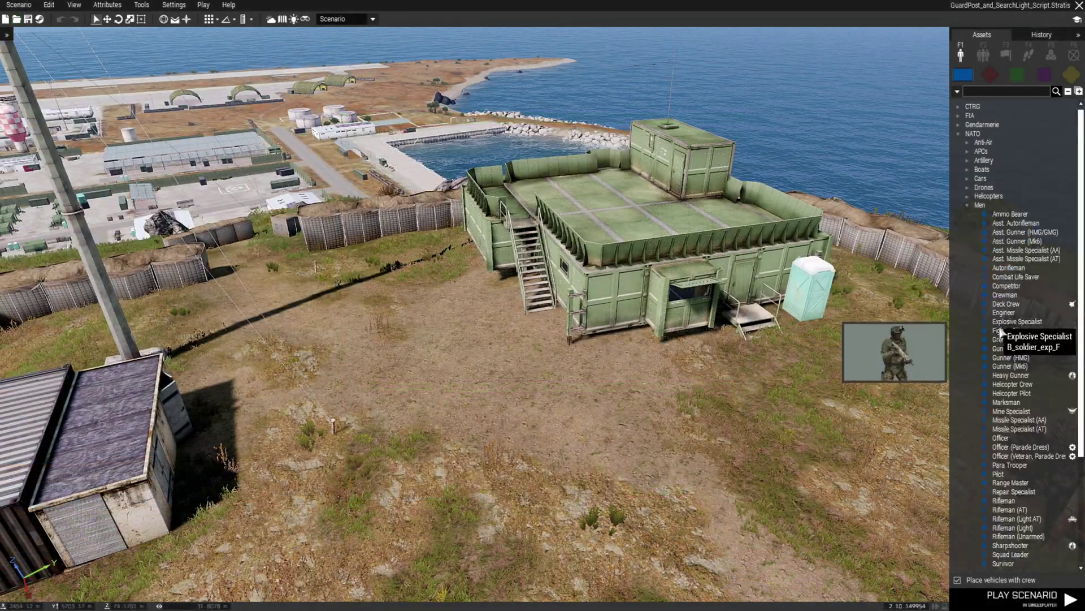
pyautogui.click(1004, 500)
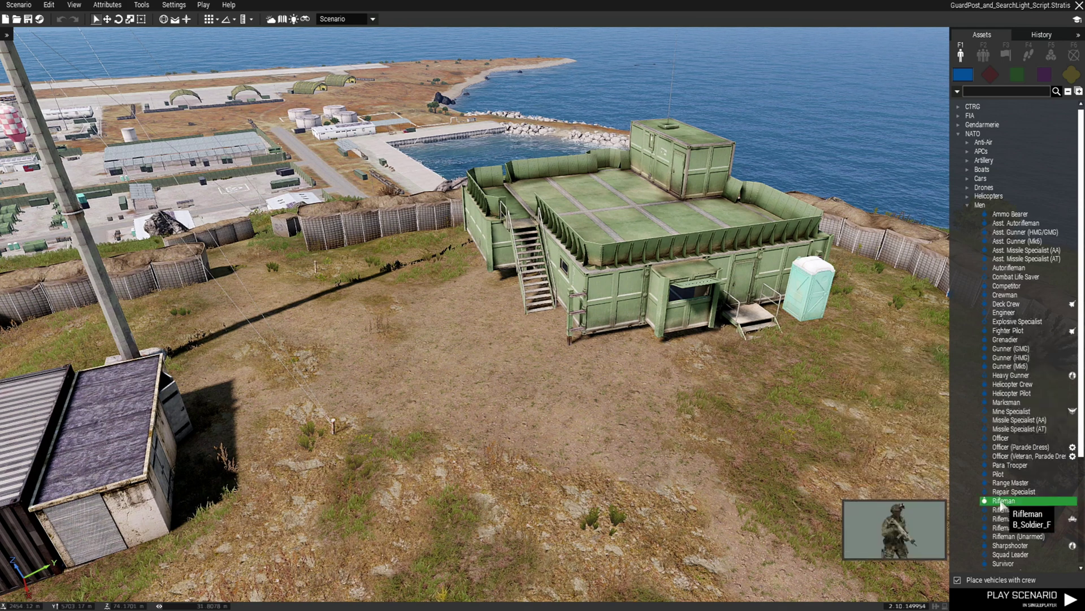
pyautogui.click(539, 390)
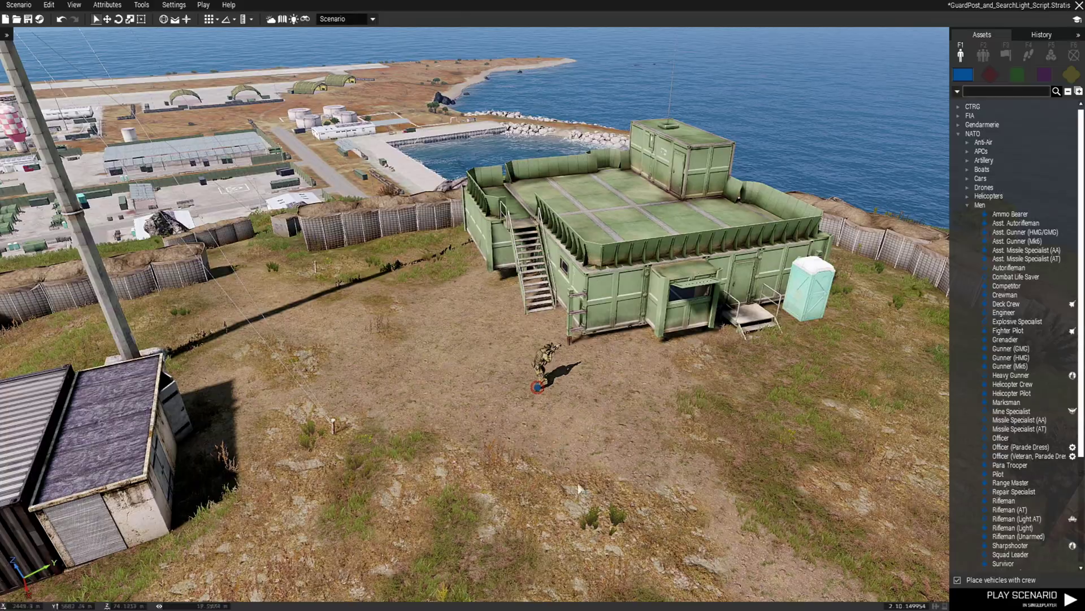
# Place a NATO Hunter HMG on the road by the air base control tower and turn it to face along the road
pyautogui.scroll(1, 578, 485)
pyautogui.scroll(-3, 578, 485)
pyautogui.moveTo(521, 509); pyautogui.dragTo(446, 500, button='right')
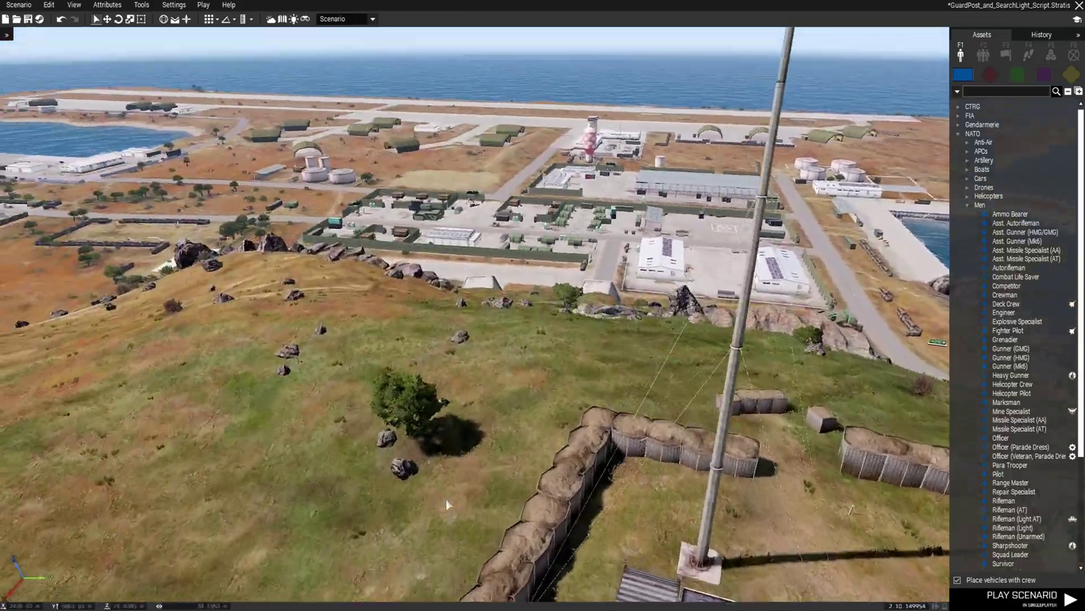
pyautogui.press('w')
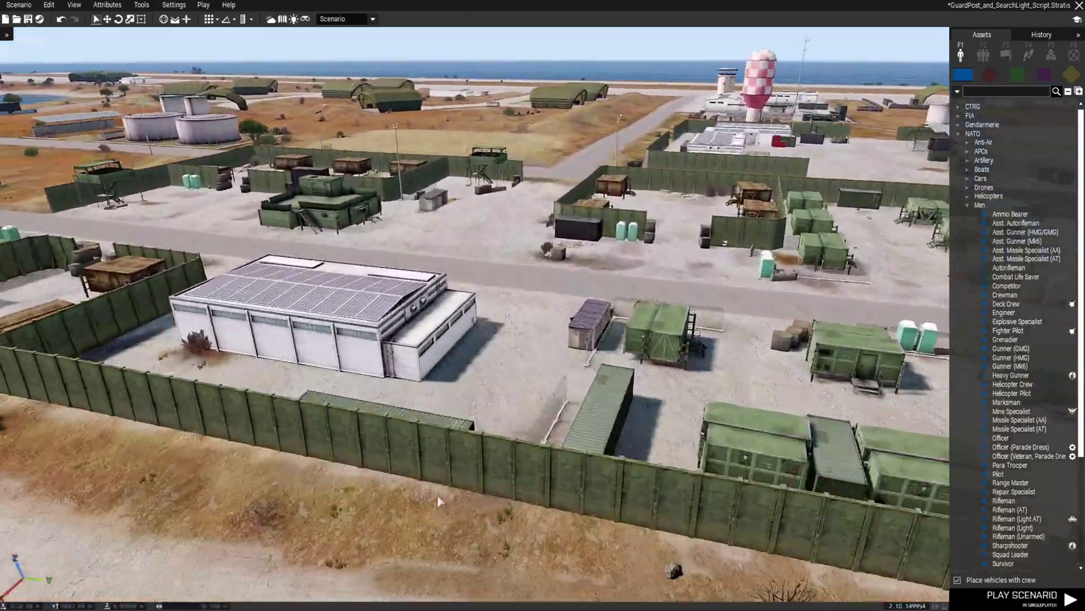
pyautogui.press('w')
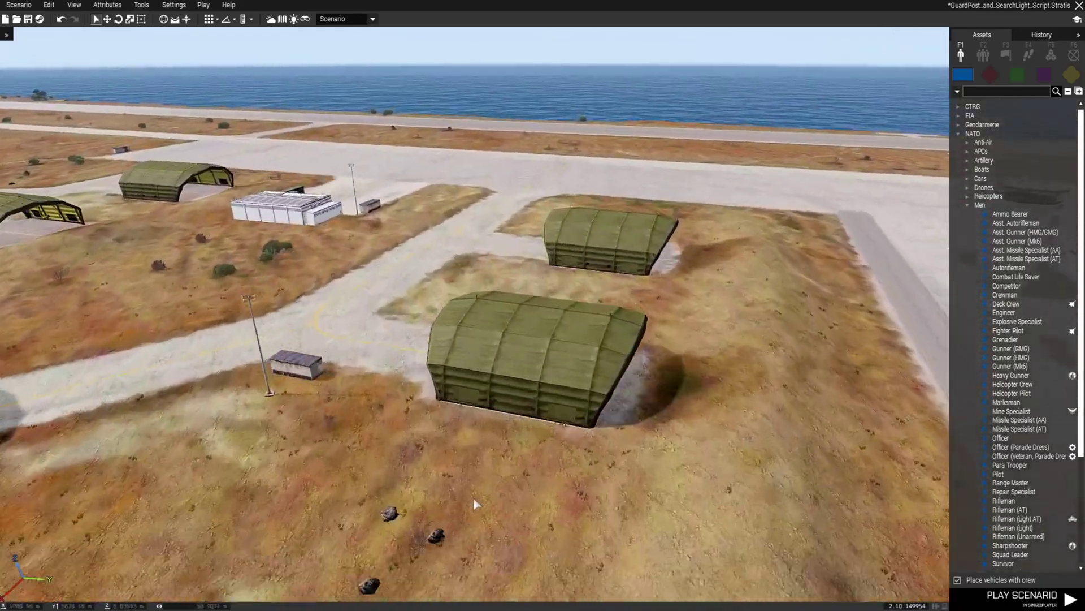
pyautogui.press('w')
pyautogui.moveTo(475, 503); pyautogui.dragTo(688, 536, button='right')
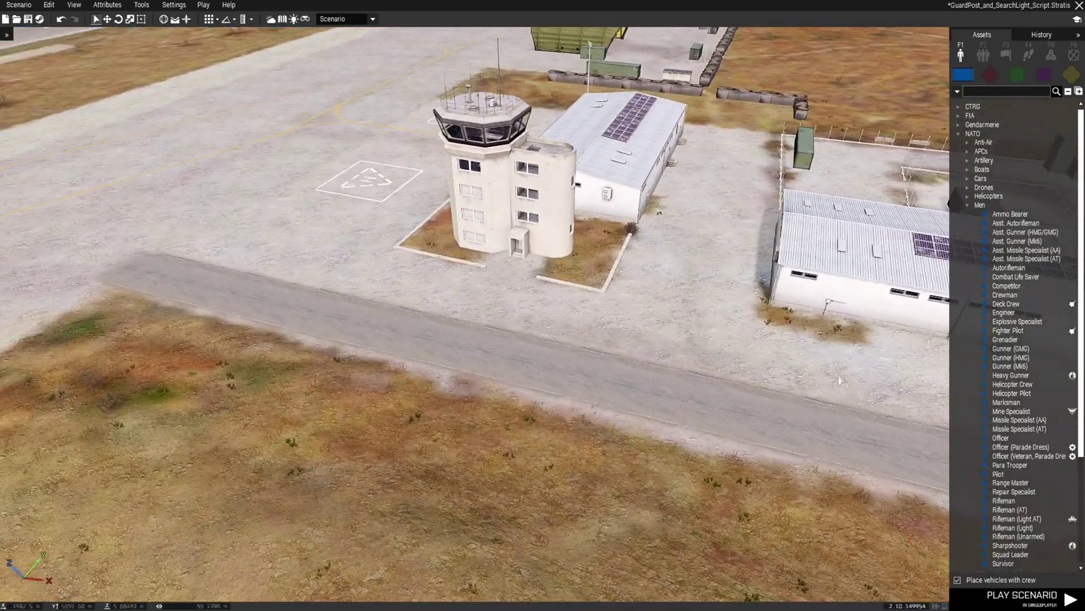
pyautogui.click(967, 204)
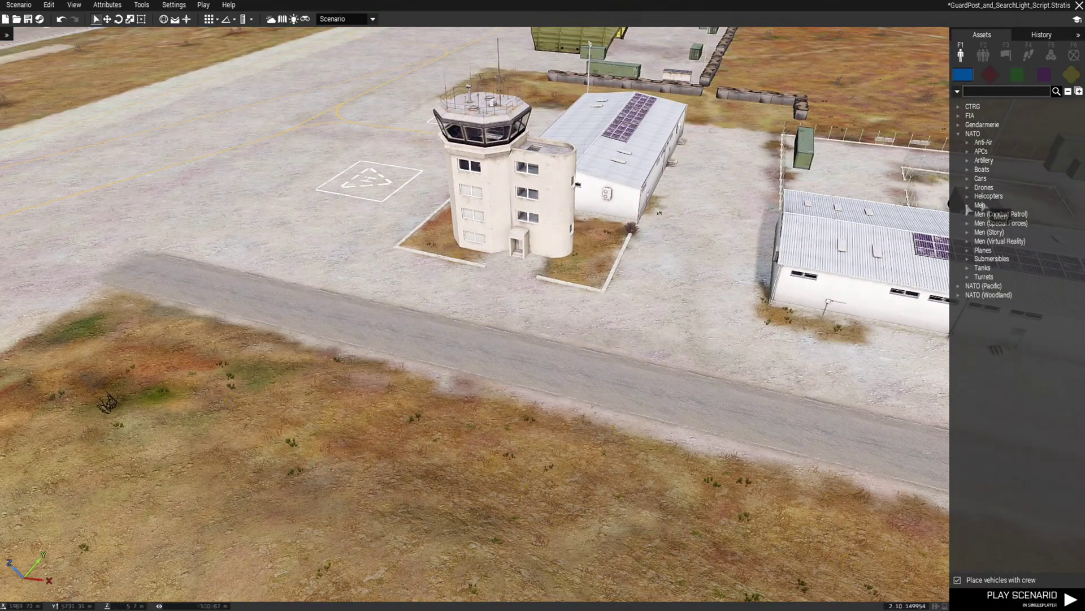
pyautogui.click(967, 178)
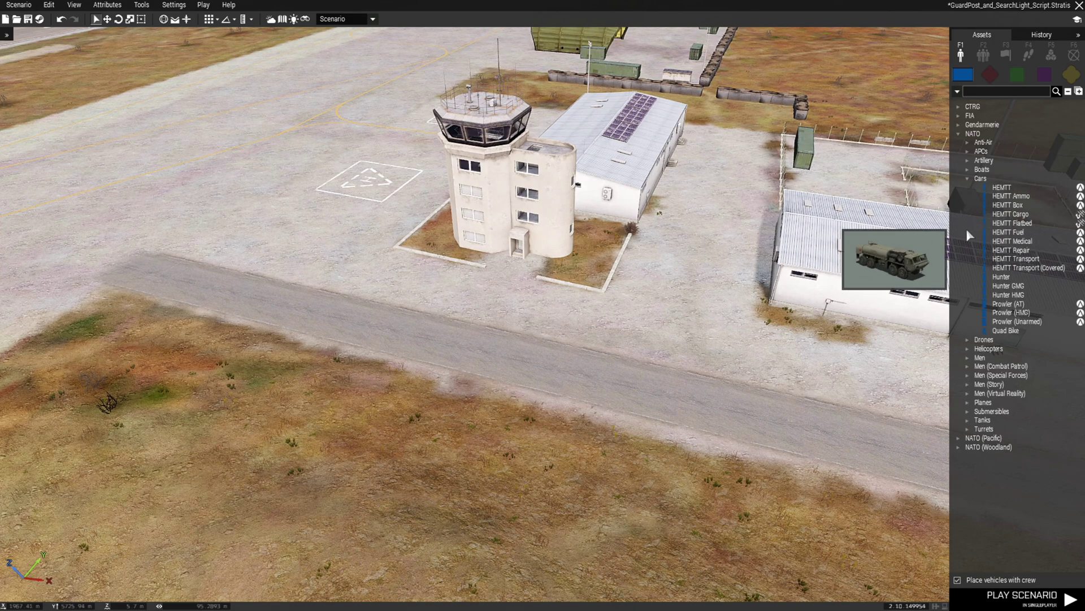
pyautogui.click(1008, 294)
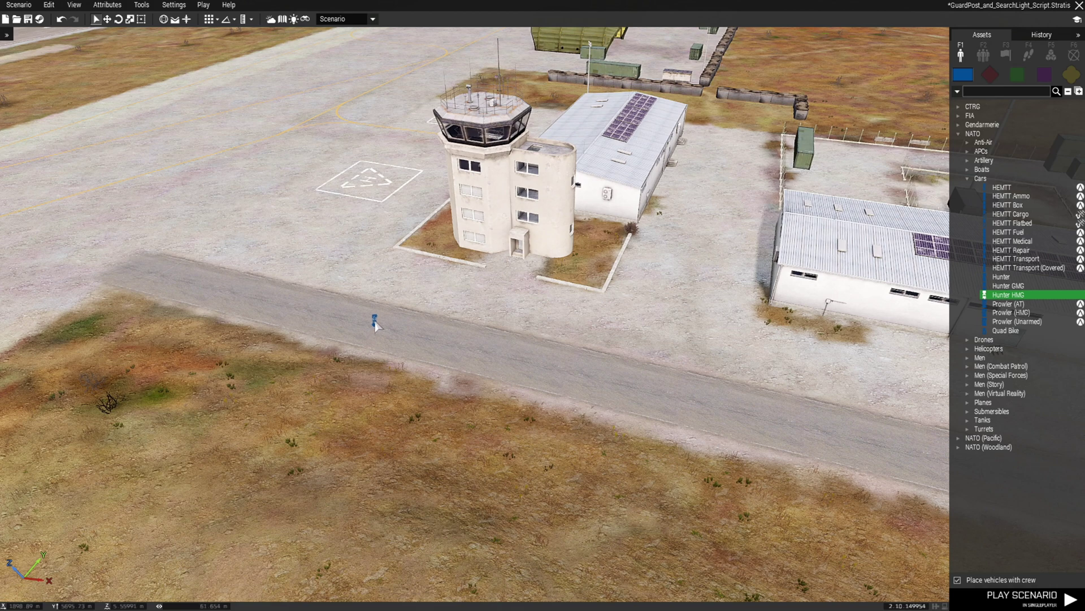
pyautogui.scroll(2, 368, 335)
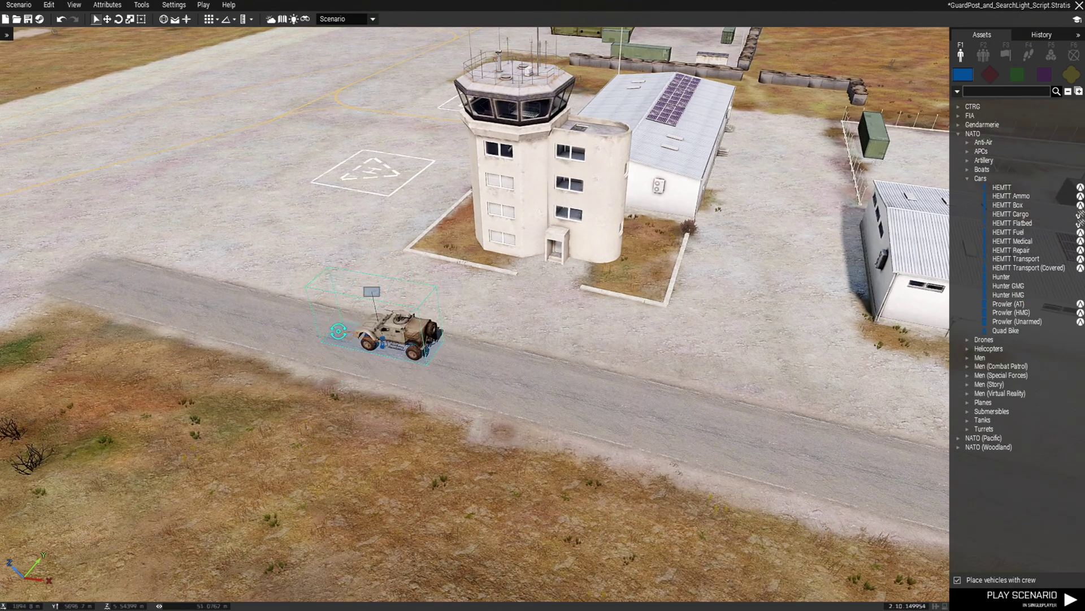
pyautogui.keyDown('shift'); pyautogui.moveTo(338, 331); pyautogui.dragTo(497, 374); pyautogui.keyUp('shift')
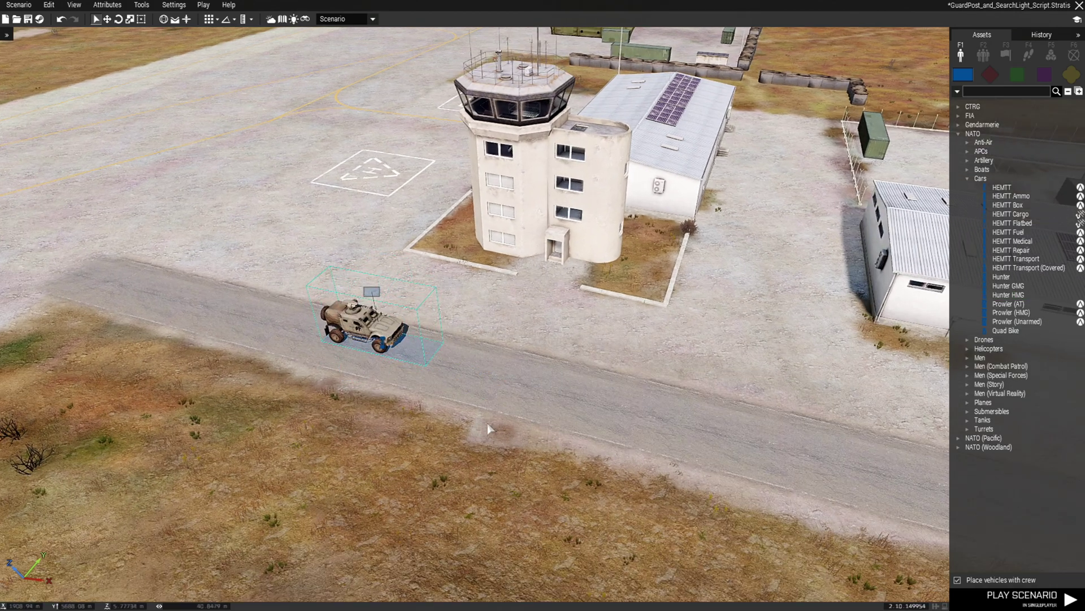
pyautogui.scroll(2, 443, 415)
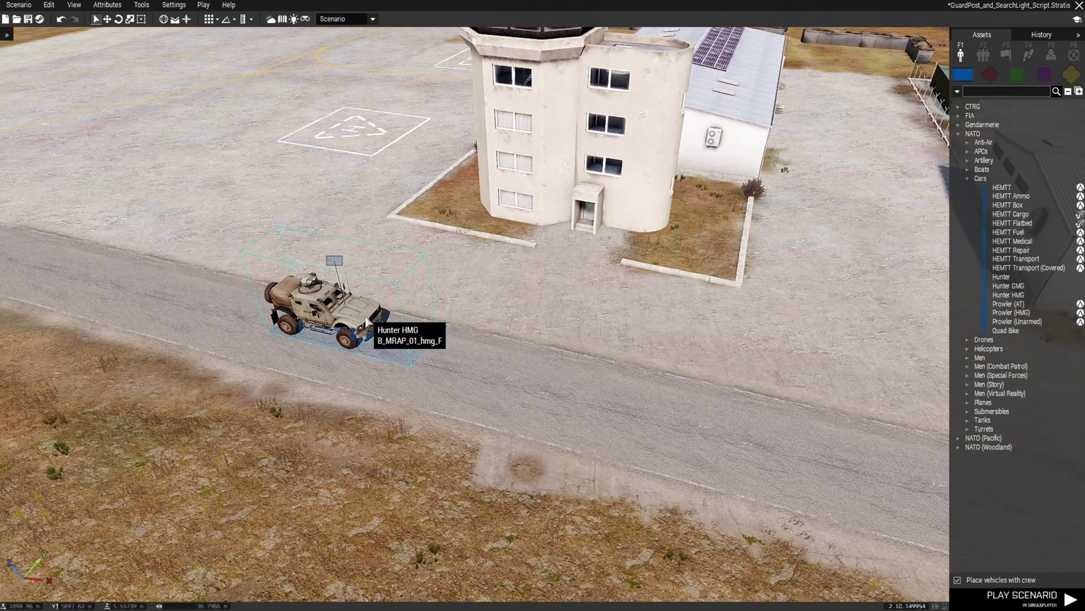
# On the map, give the Hunter HMG a first MOVE waypoint on the road southeast of it
pyautogui.press('m')
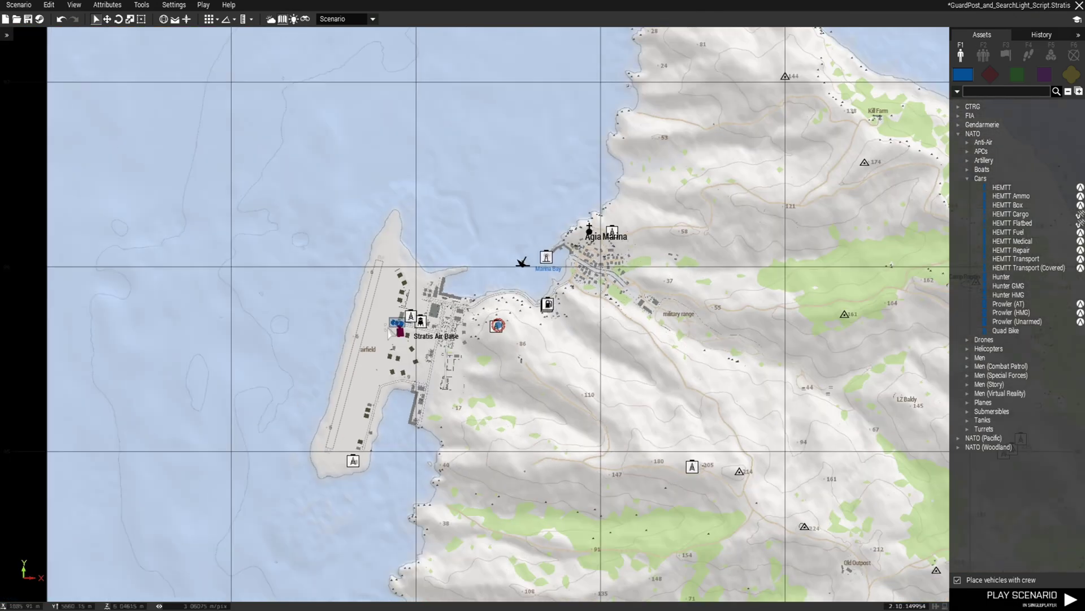
pyautogui.scroll(5, 414, 344)
pyautogui.scroll(5, 414, 345)
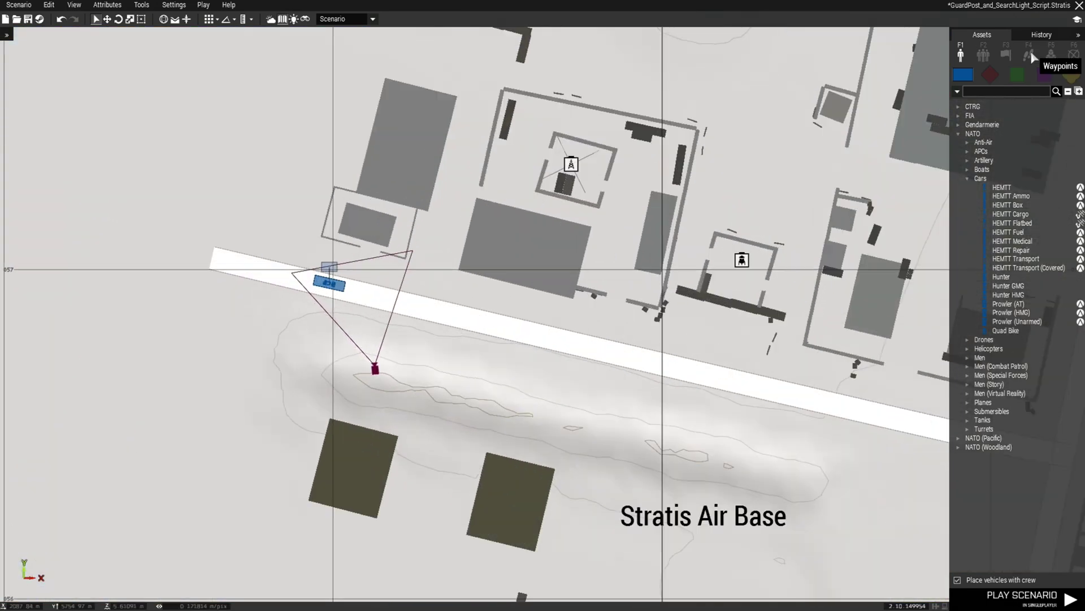
pyautogui.click(1027, 53)
pyautogui.click(991, 285)
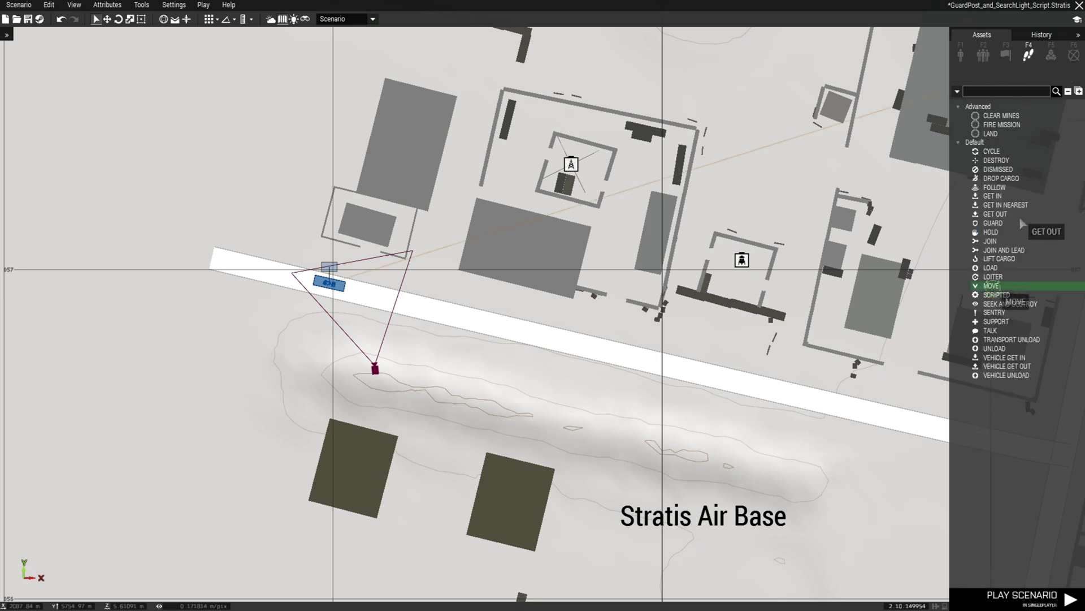
pyautogui.moveTo(581, 343); pyautogui.dragTo(417, 298, button='right')
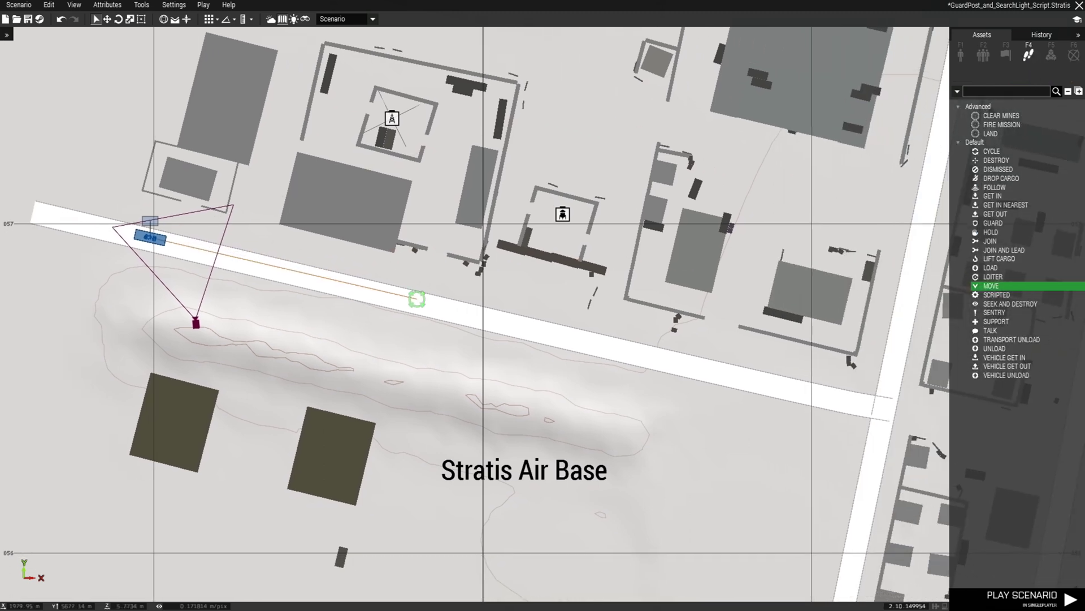
pyautogui.click(567, 338)
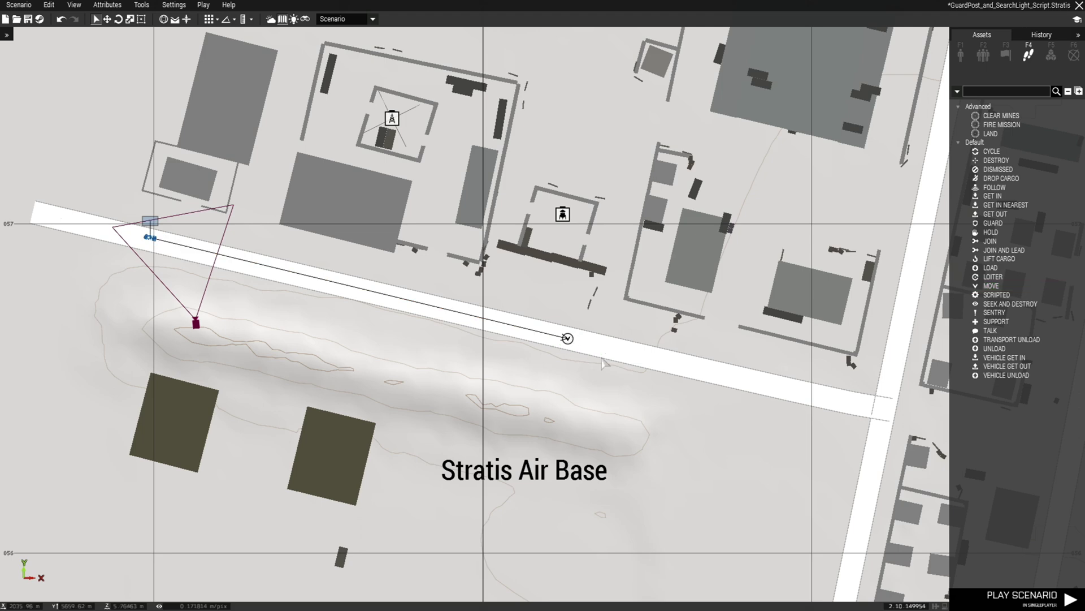
# Extend the Hunter's route with MOVE waypoints at the first road junction, the junction to its north, and the next junction east
pyautogui.moveTo(603, 362); pyautogui.dragTo(440, 321, button='right')
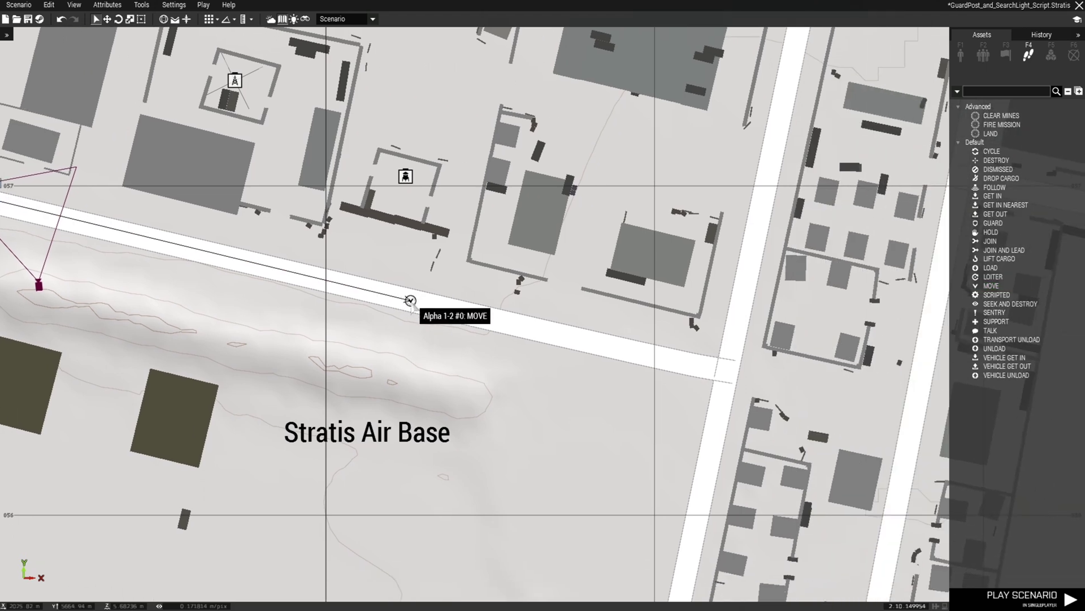
pyautogui.click(721, 370)
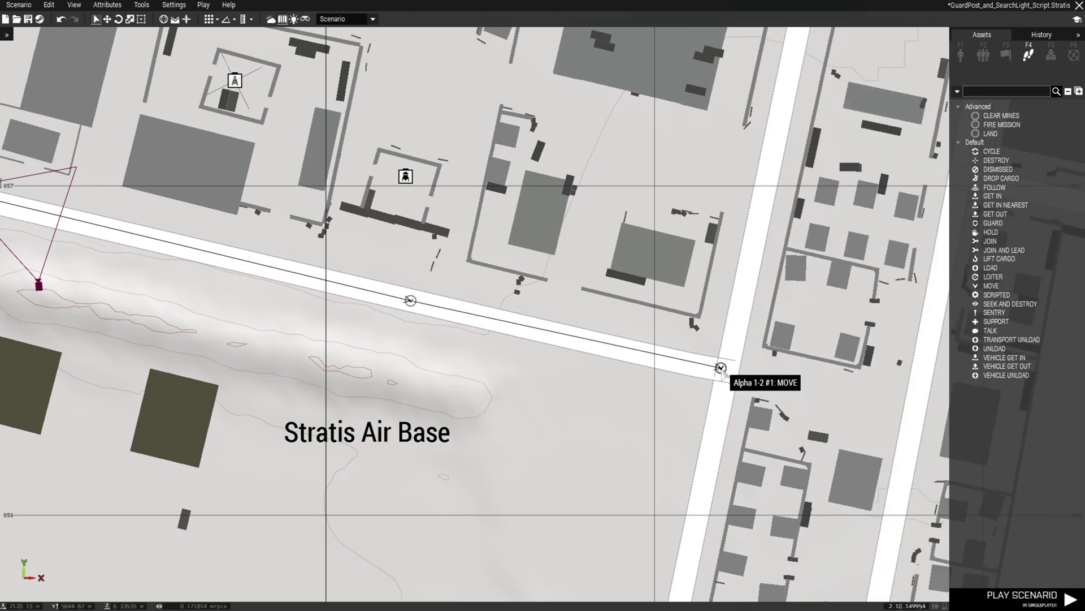
pyautogui.moveTo(721, 370); pyautogui.dragTo(508, 505, button='right')
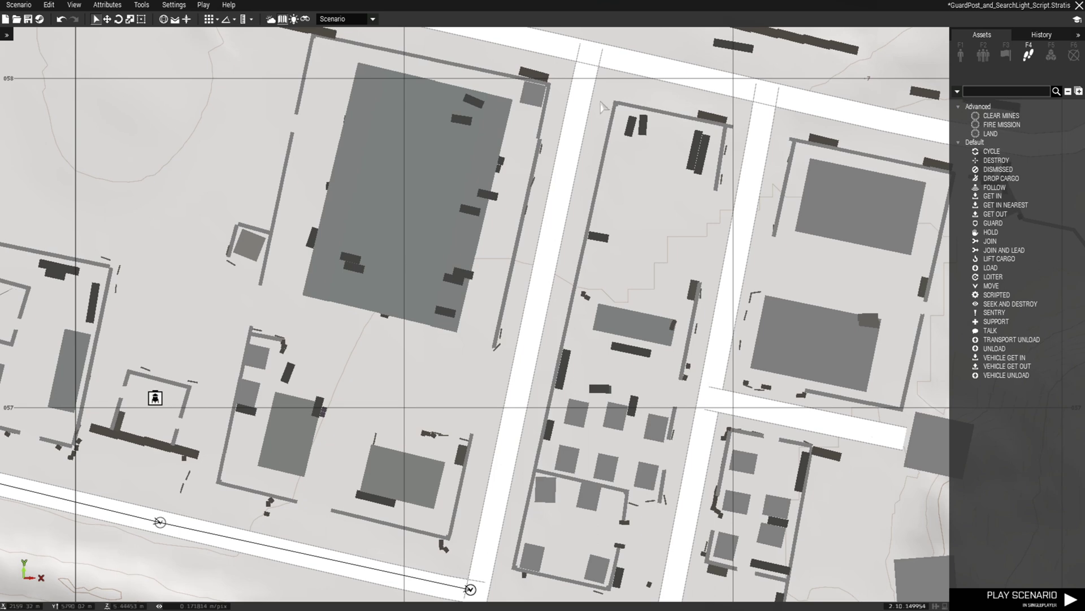
pyautogui.click(592, 56)
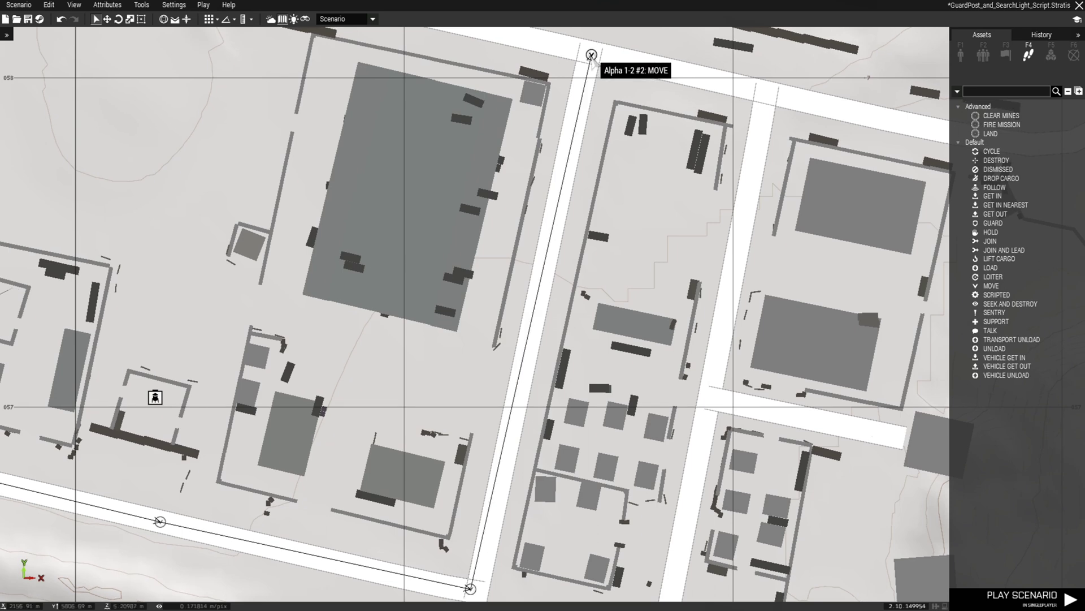
pyautogui.moveTo(627, 71); pyautogui.dragTo(455, 170, button='right')
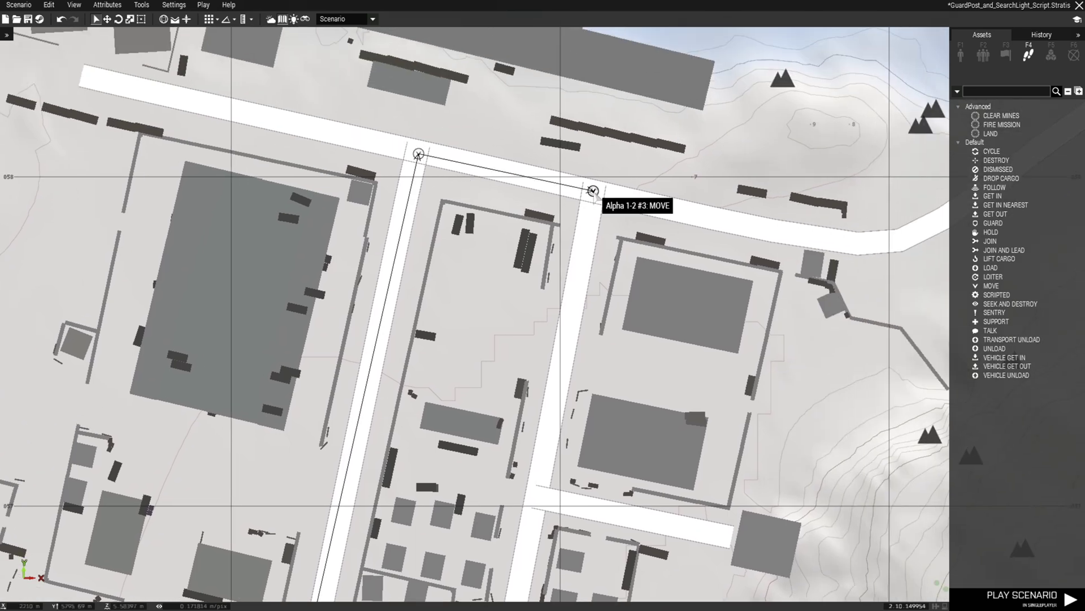
# Continue the route with MOVE waypoints down the eastern parallel road, across to the western road, and back up beside the first junction
pyautogui.moveTo(593, 254); pyautogui.dragTo(600, 92, button='right')
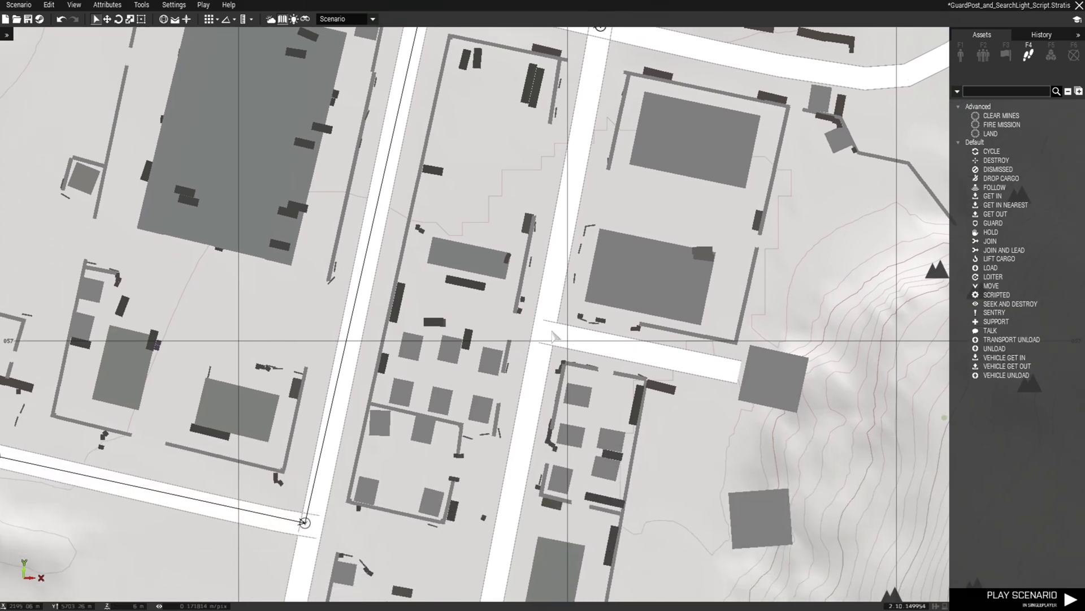
pyautogui.moveTo(512, 426); pyautogui.dragTo(566, 149, button='right')
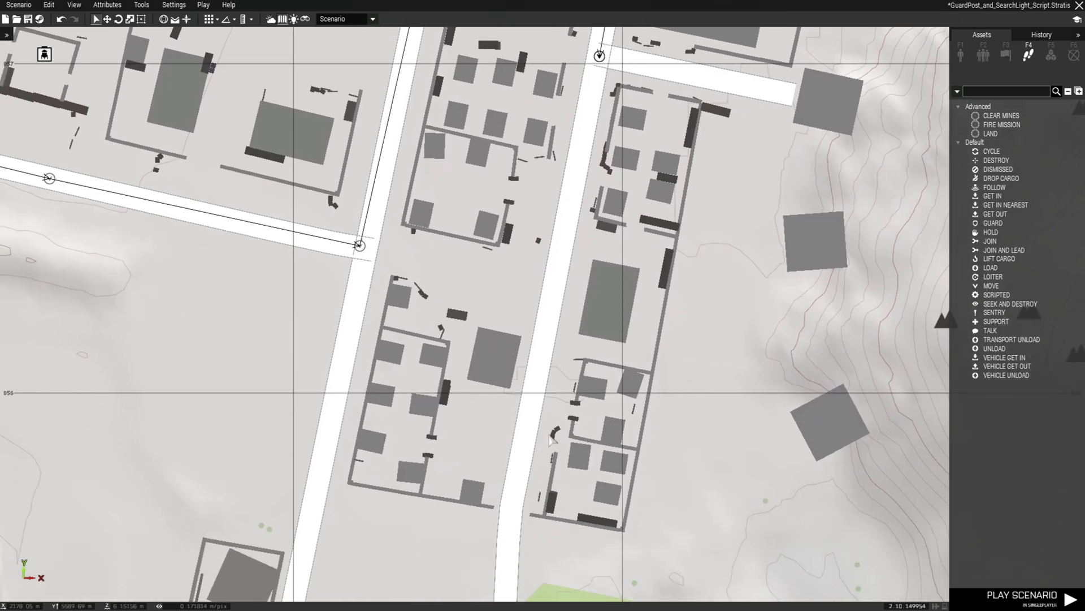
pyautogui.click(506, 544)
pyautogui.press('a')
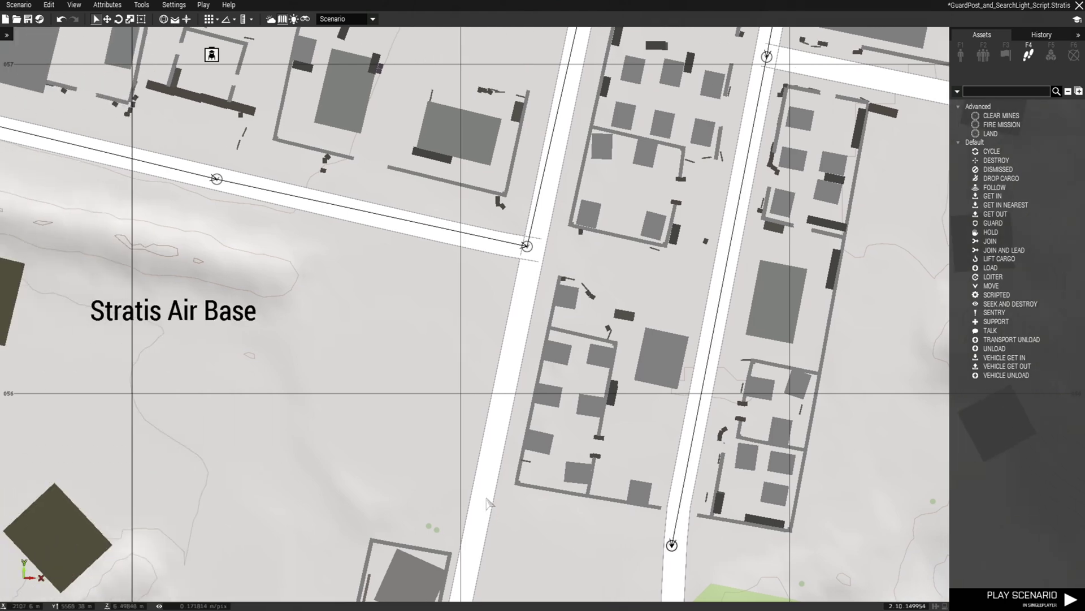
pyautogui.scroll(5, 505, 464)
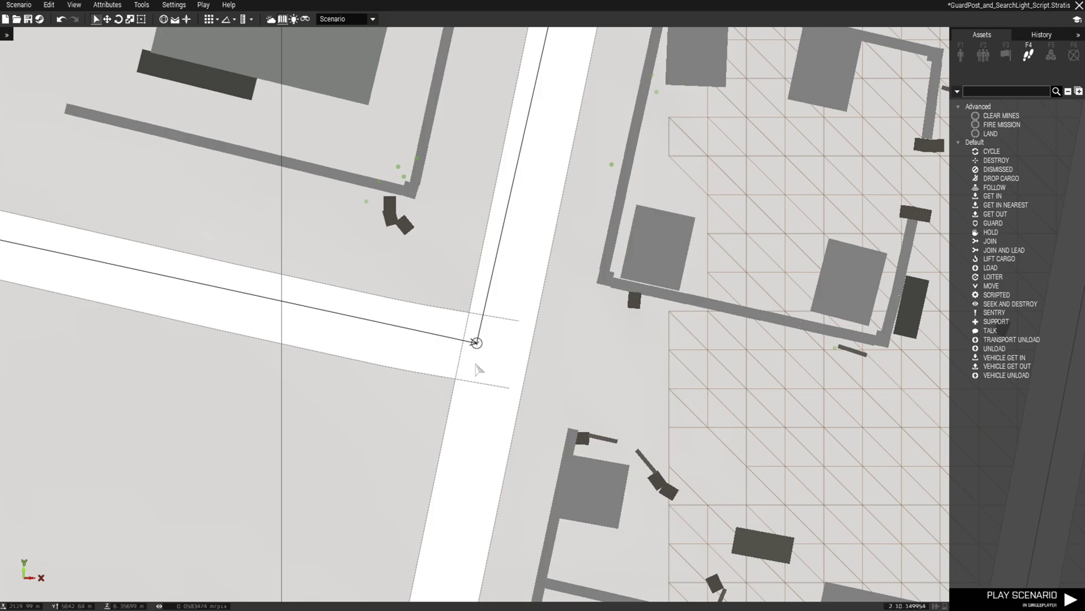
pyautogui.click(470, 368)
pyautogui.scroll(-3, 475, 365)
pyautogui.moveTo(476, 364); pyautogui.dragTo(499, 230, button='right')
# Change the type of the route's last waypoint beside the first junction to CYCLE
pyautogui.scroll(3, 499, 231)
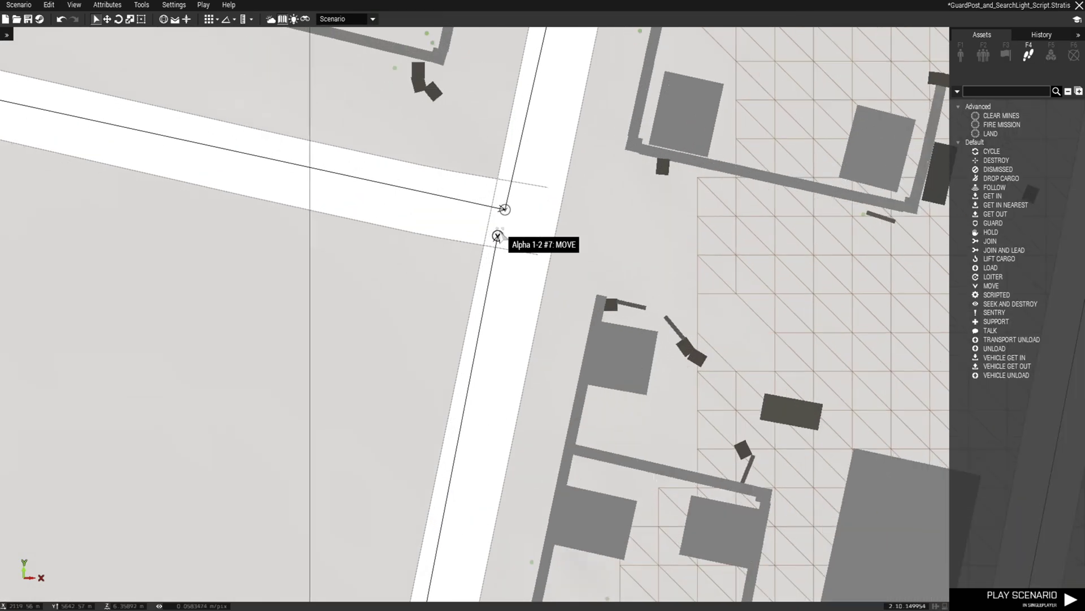
pyautogui.doubleClick(498, 237)
pyautogui.scroll(6, 548, 207)
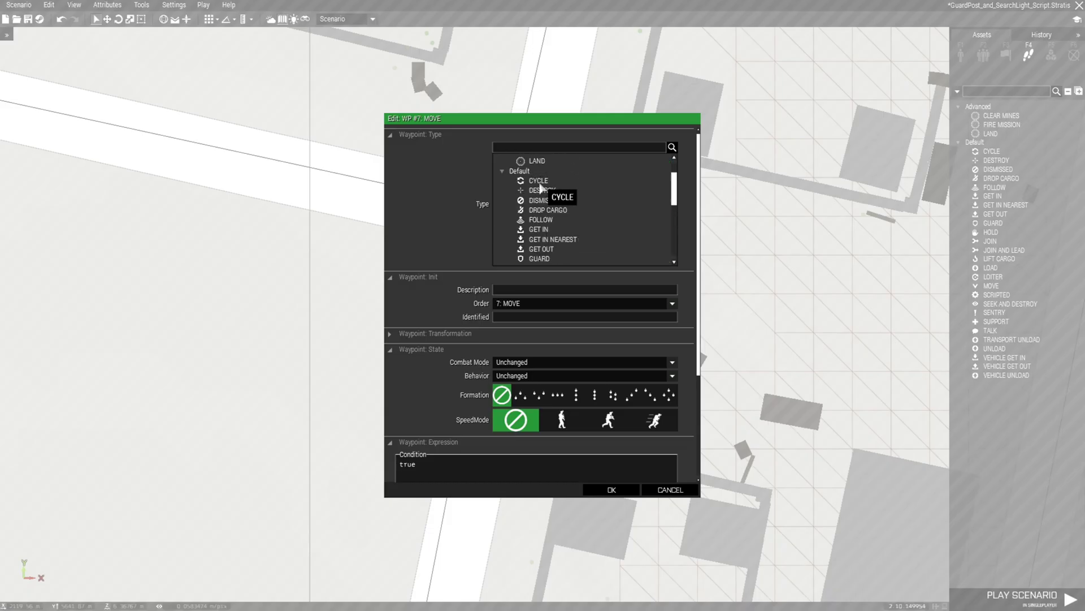
pyautogui.click(540, 184)
pyautogui.click(606, 491)
pyautogui.scroll(-3, 537, 378)
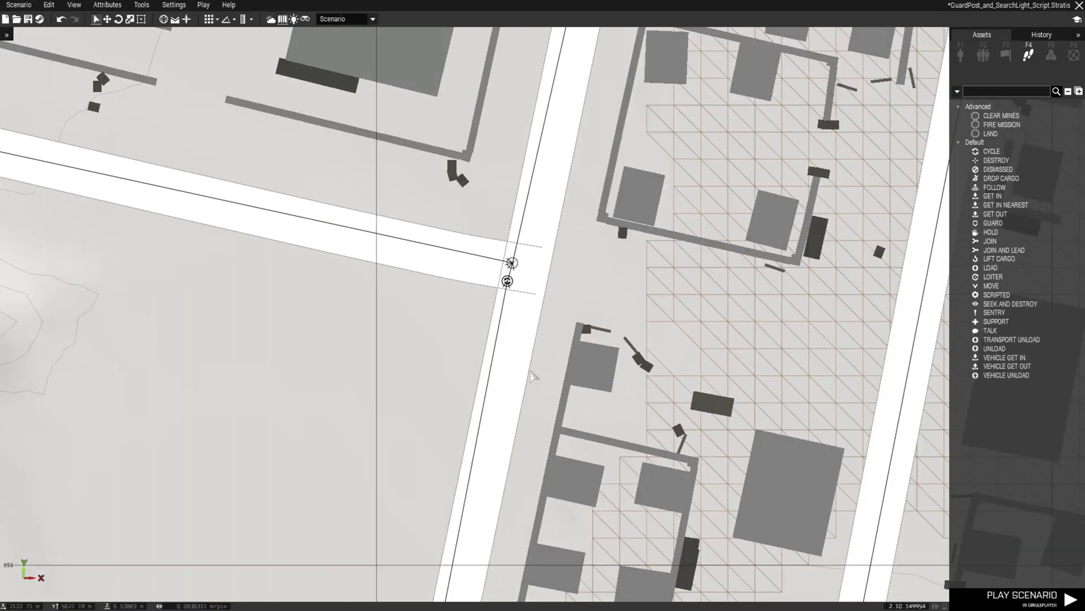
pyautogui.scroll(5, 515, 295)
pyautogui.scroll(-4, 527, 297)
pyautogui.scroll(-2, 537, 375)
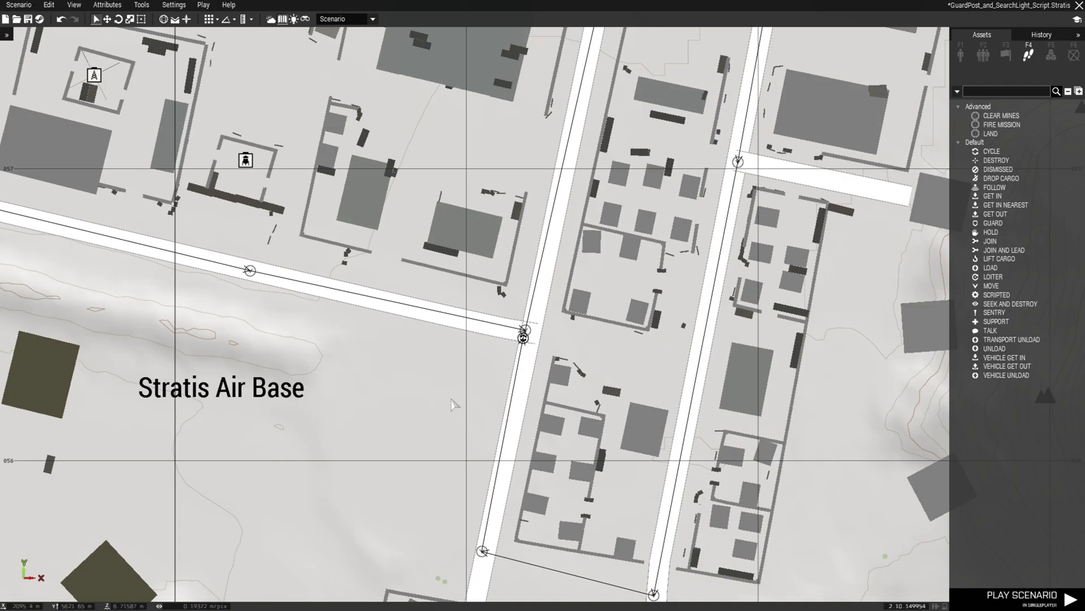
# Place a crewed NATO Speedboat Minigun on the water inside the L-shaped quay north of Stratis Air Base
pyautogui.scroll(-3, 429, 416)
pyautogui.moveTo(455, 399); pyautogui.dragTo(232, 518, button='right')
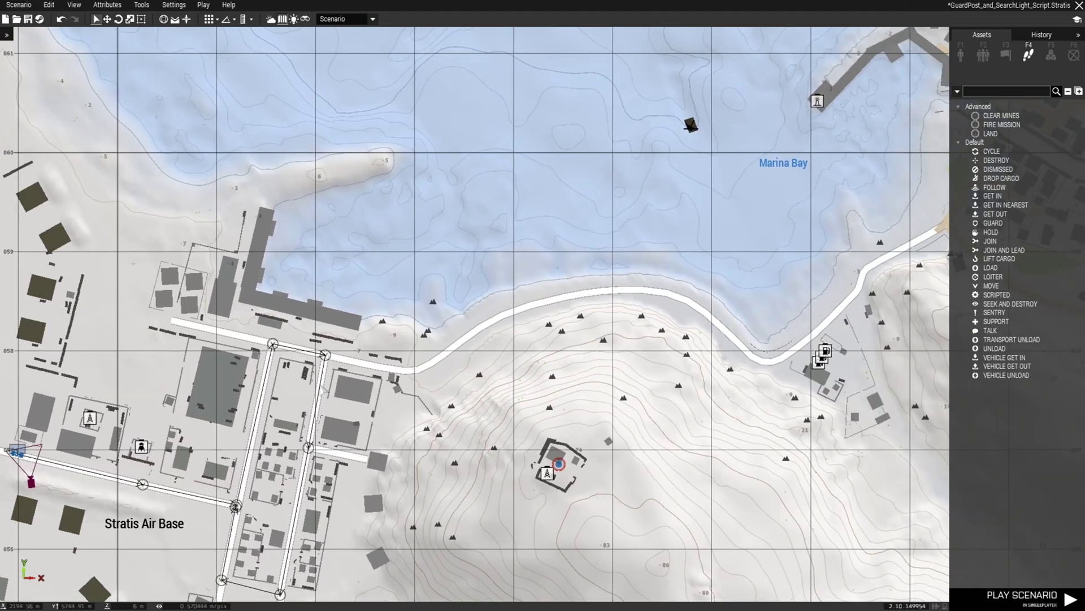
pyautogui.scroll(2, 325, 305)
pyautogui.moveTo(358, 286); pyautogui.dragTo(359, 361, button='right')
pyautogui.scroll(2, 355, 363)
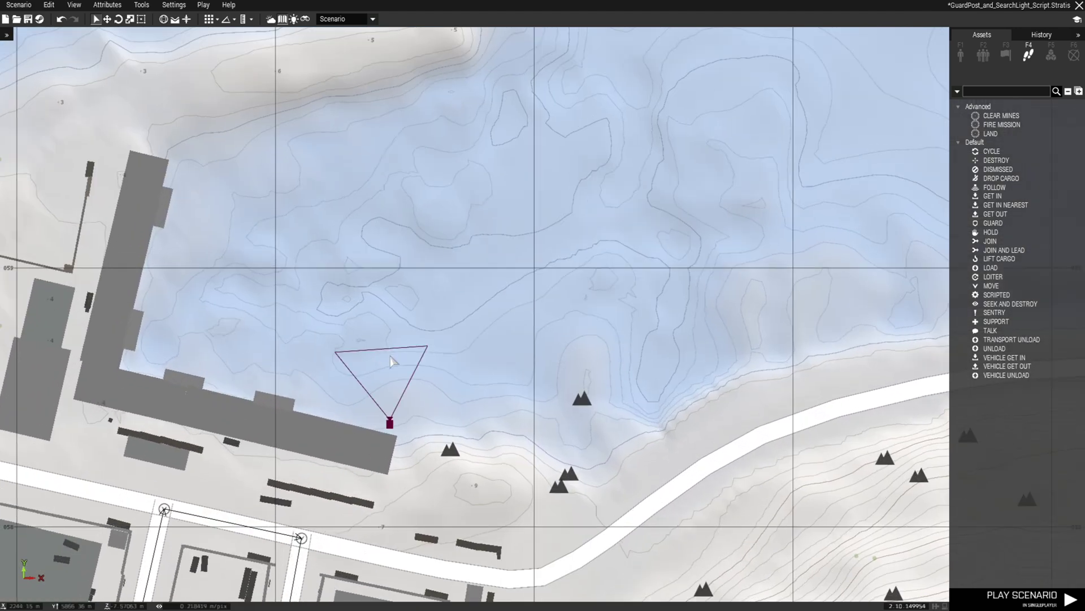
pyautogui.press('m')
pyautogui.scroll(-3, 409, 343)
pyautogui.moveTo(376, 368); pyautogui.dragTo(557, 294, button='right')
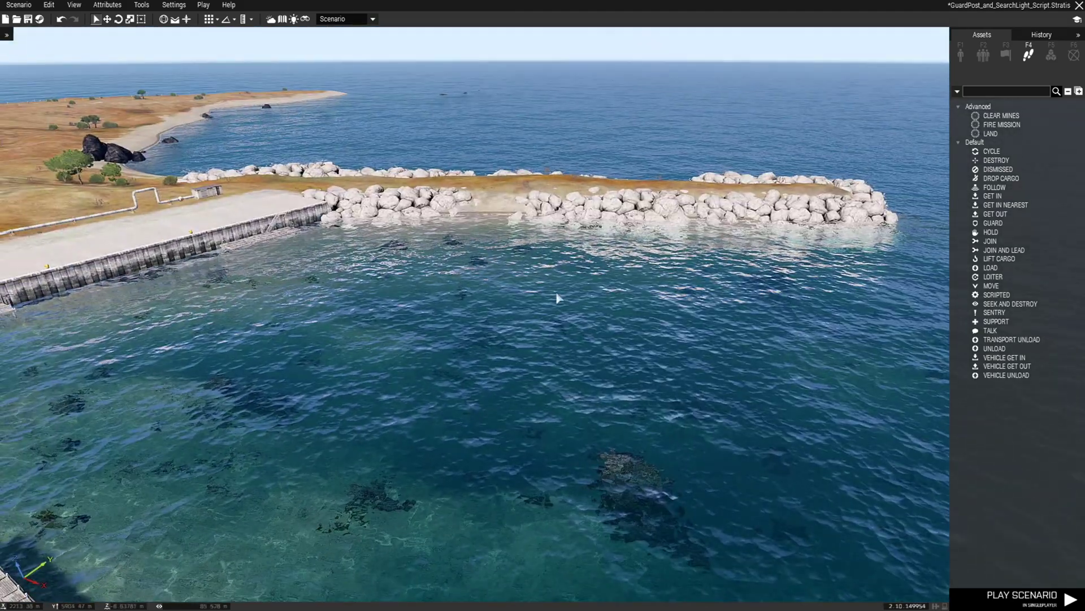
pyautogui.click(963, 55)
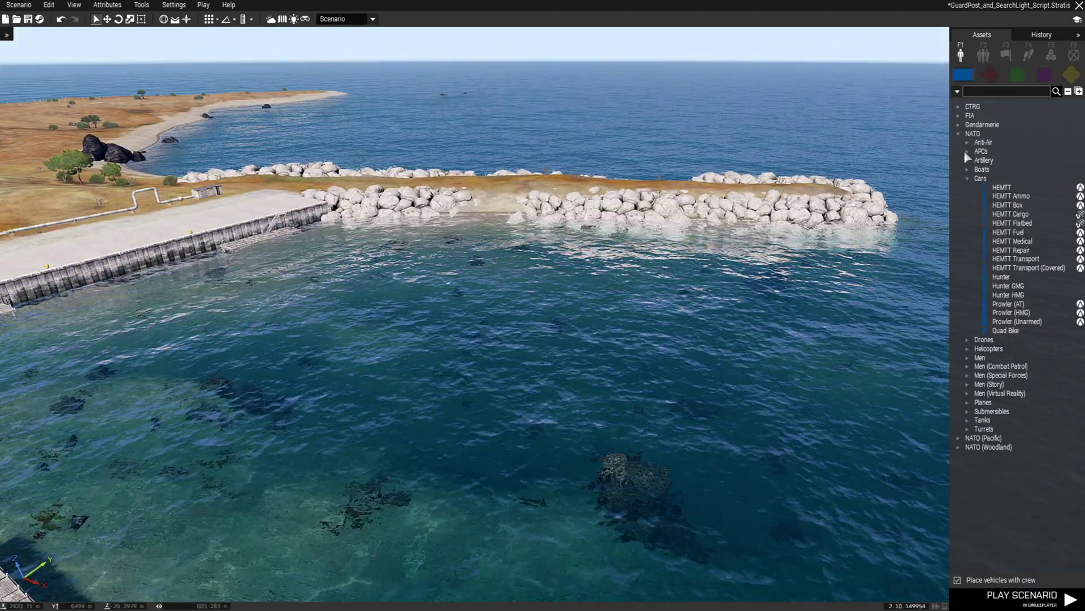
pyautogui.click(957, 134)
pyautogui.click(957, 133)
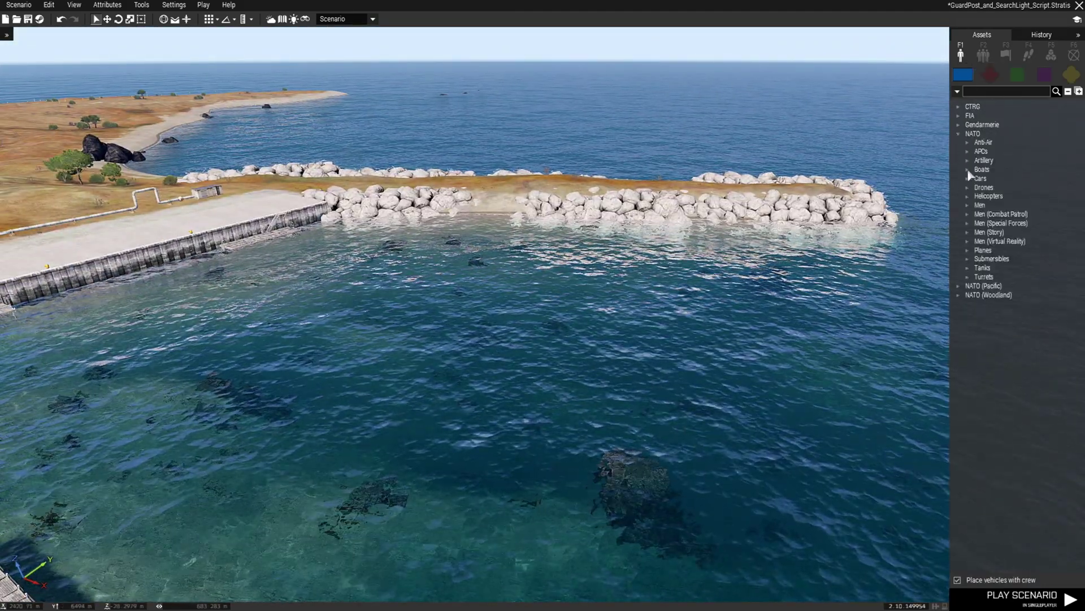
pyautogui.click(968, 170)
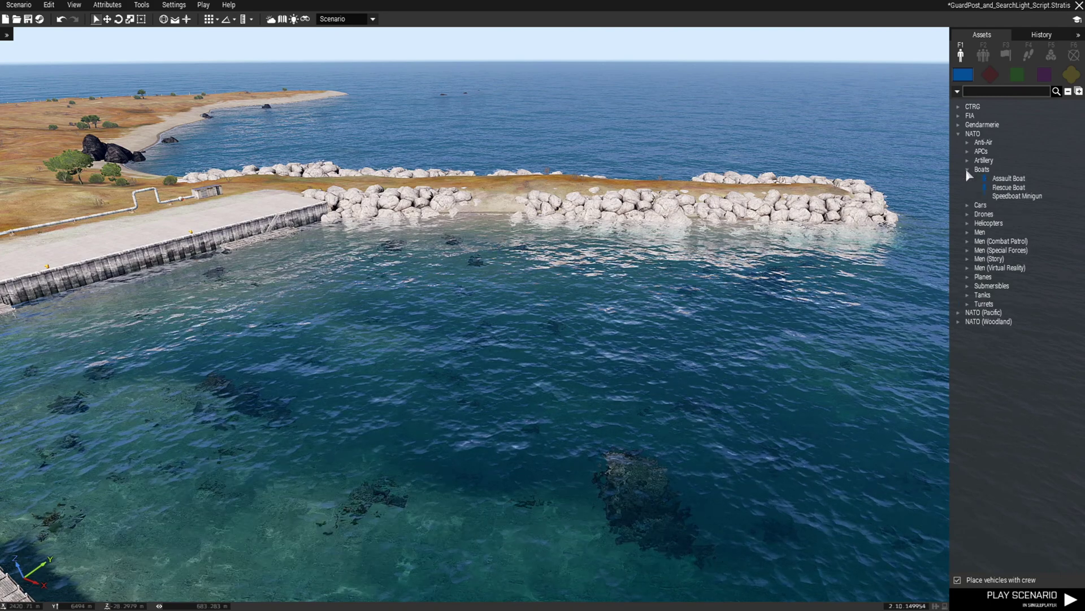
pyautogui.click(1015, 199)
pyautogui.press('a')
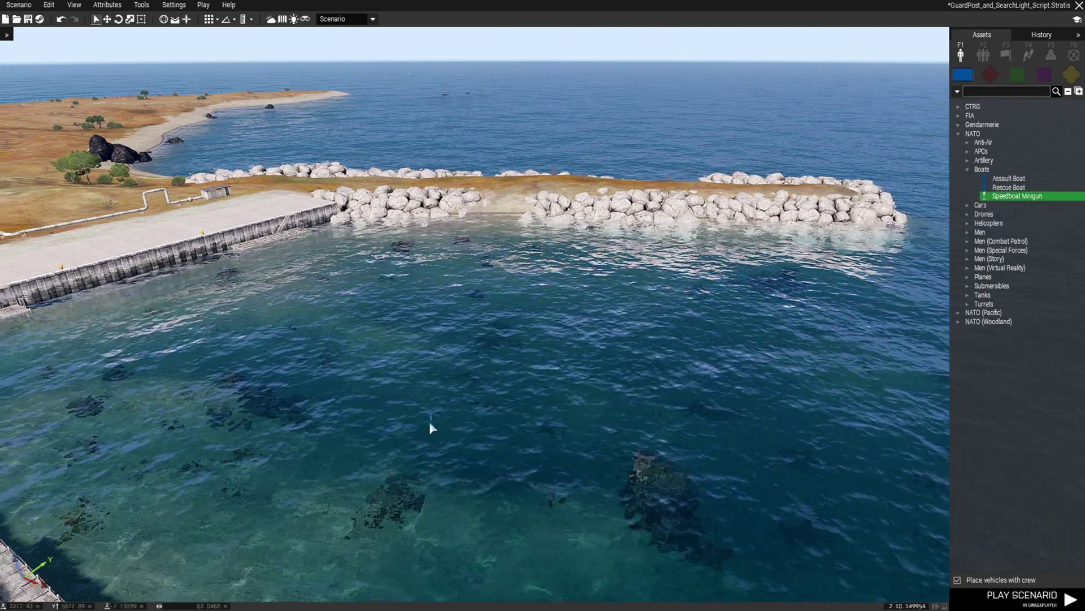
pyautogui.click(405, 399)
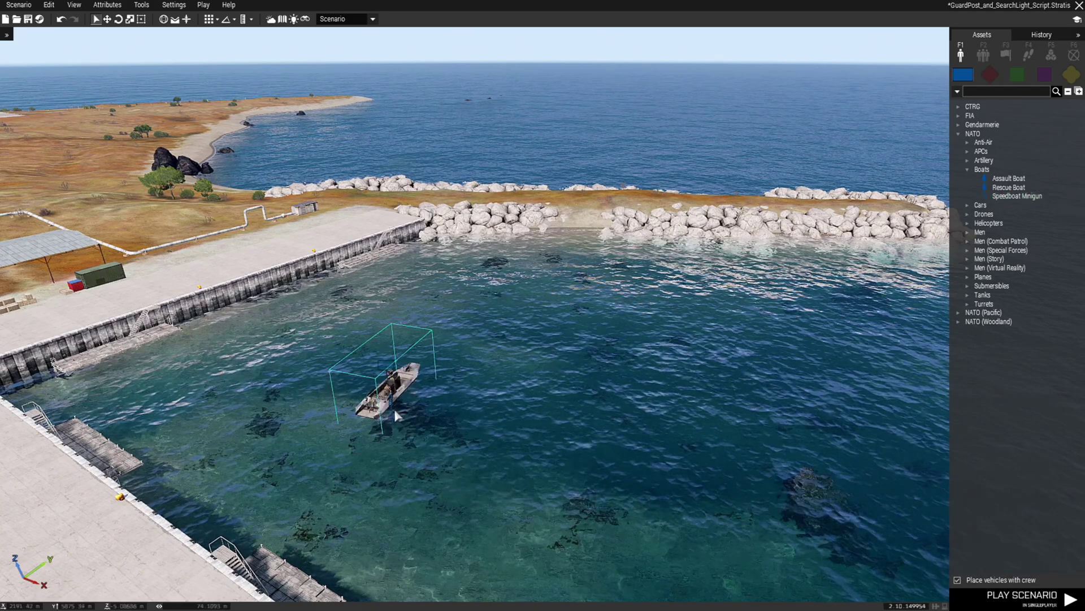
# Rotate the speedboat so its bow faces east, out of the harbour basin
pyautogui.scroll(3, 396, 409)
pyautogui.keyDown('shift'); pyautogui.moveTo(407, 338); pyautogui.dragTo(434, 358); pyautogui.keyUp('shift')
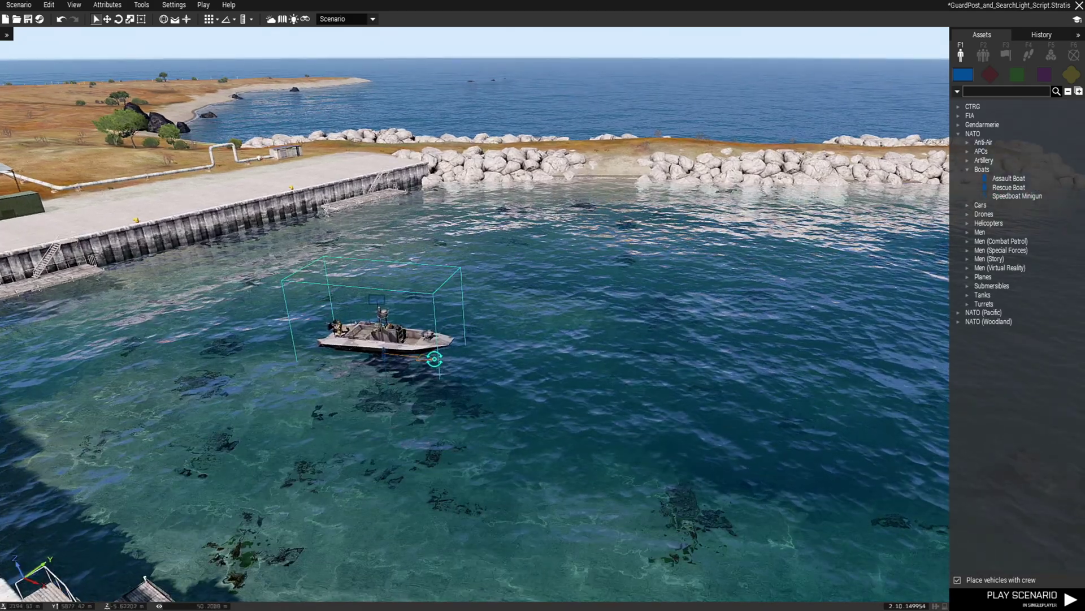
pyautogui.scroll(2, 442, 364)
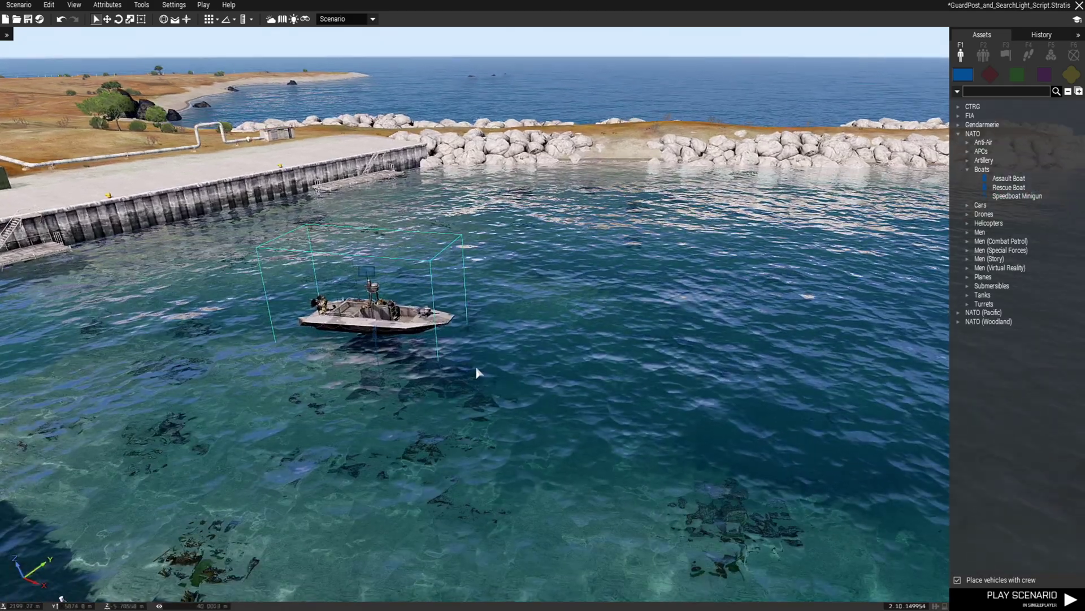
# On the map, give the speedboat a first MOVE waypoint on the water a short distance east of it
pyautogui.press('m')
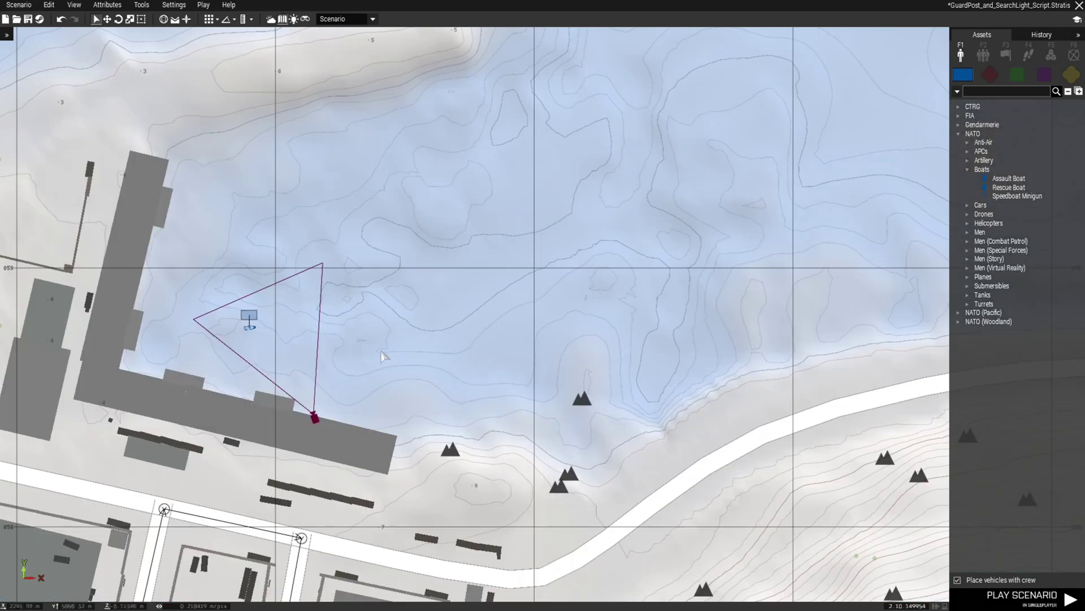
pyautogui.scroll(5, 381, 355)
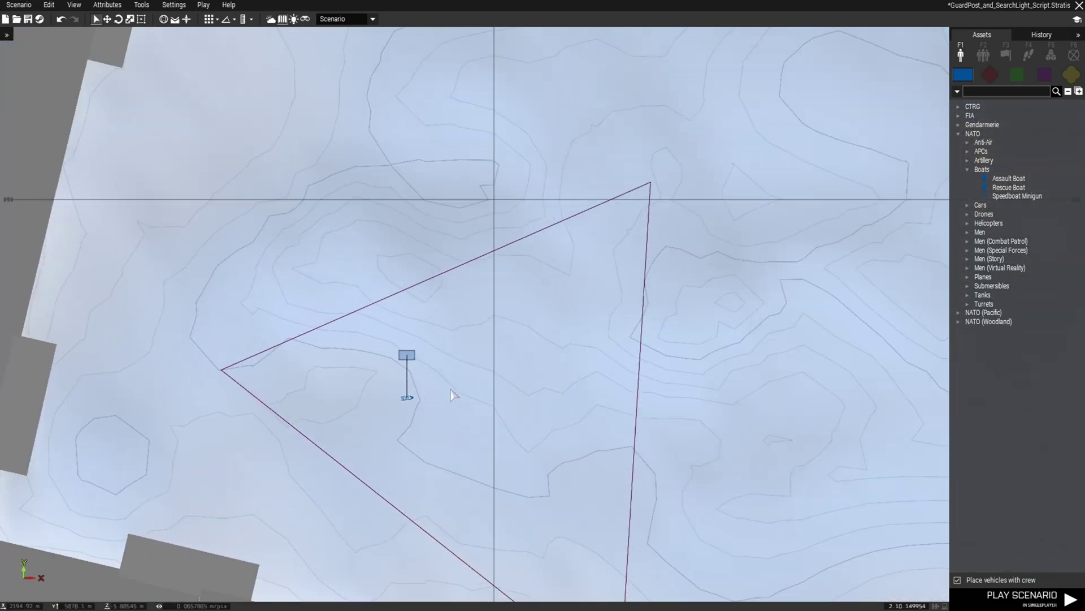
pyautogui.scroll(-1, 452, 395)
pyautogui.moveTo(451, 395); pyautogui.dragTo(375, 386, button='right')
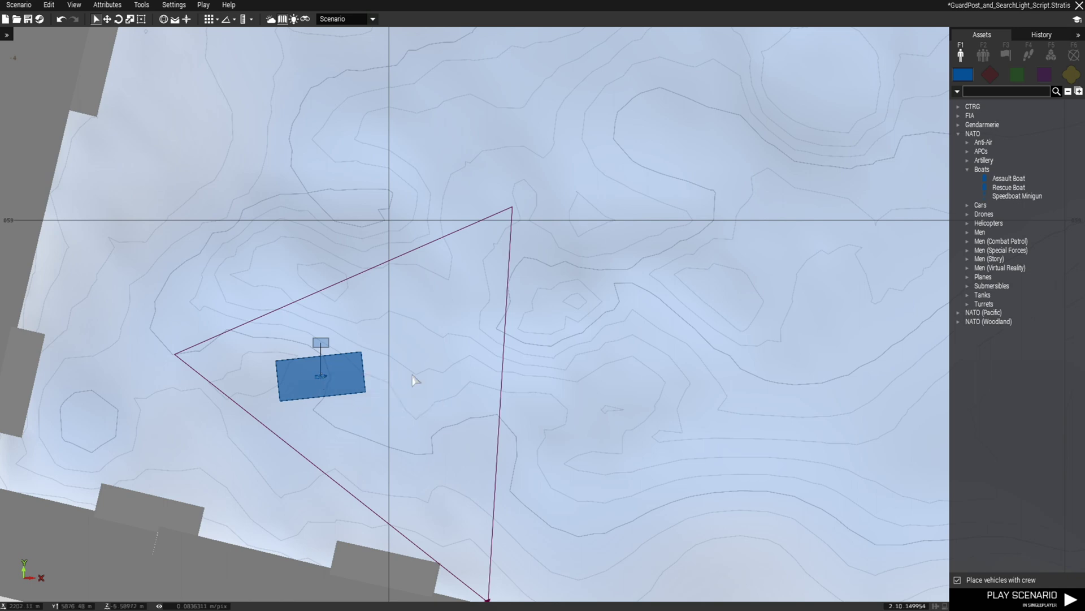
pyautogui.keyDown('shift'); pyautogui.rightClick(455, 366); pyautogui.keyUp('shift')
# Extend the speedboat's route east along the coast with MOVE waypoints offshore of the coastal road and in southern Marina Bay
pyautogui.moveTo(560, 362); pyautogui.dragTo(318, 396, button='right')
pyautogui.scroll(-3, 318, 396)
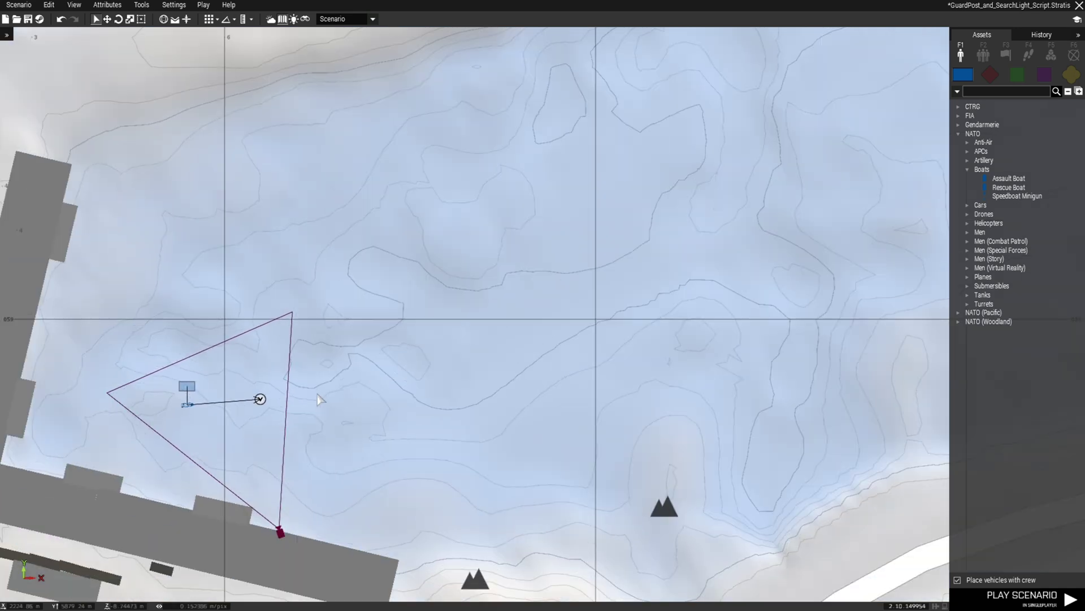
pyautogui.scroll(-2, 332, 395)
pyautogui.moveTo(565, 421); pyautogui.dragTo(359, 386, button='right')
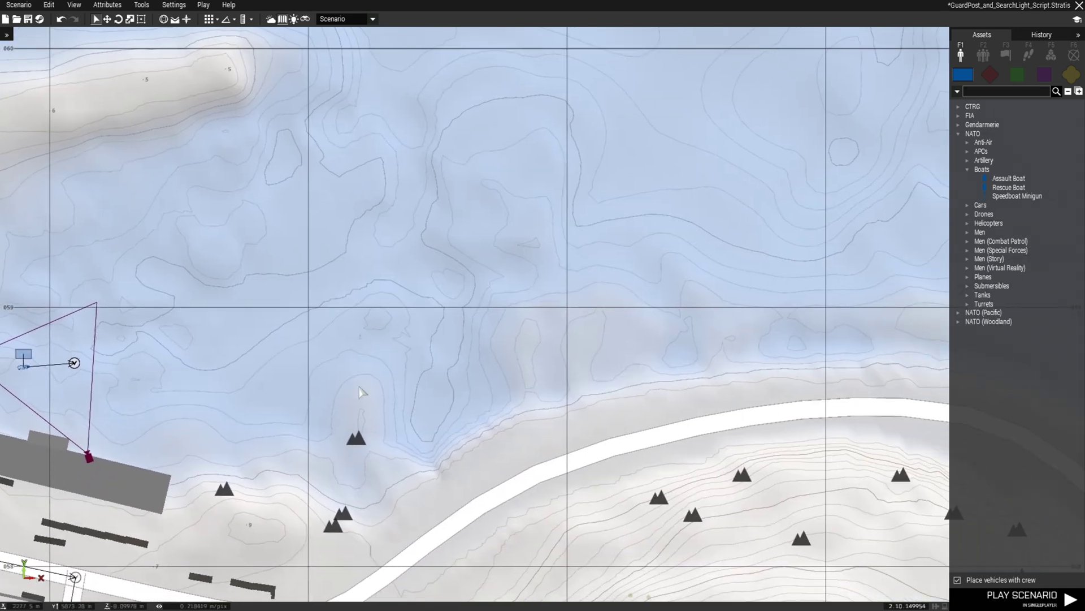
pyautogui.keyDown('shift'); pyautogui.rightClick(468, 329); pyautogui.keyUp('shift')
pyautogui.moveTo(519, 266); pyautogui.dragTo(220, 414, button='right')
pyautogui.scroll(-3, 405, 399)
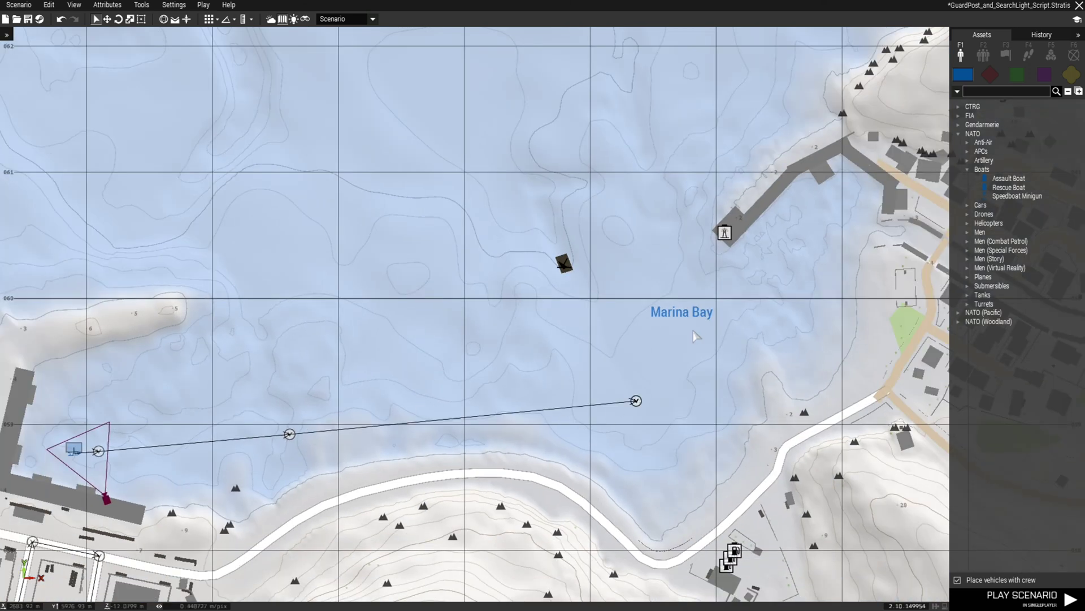
# Continue the speedboat's route north with MOVE waypoints just off the Agia Marina pier's tip and in the open water beyond it
pyautogui.moveTo(696, 336); pyautogui.dragTo(546, 423, button='right')
pyautogui.scroll(2, 557, 404)
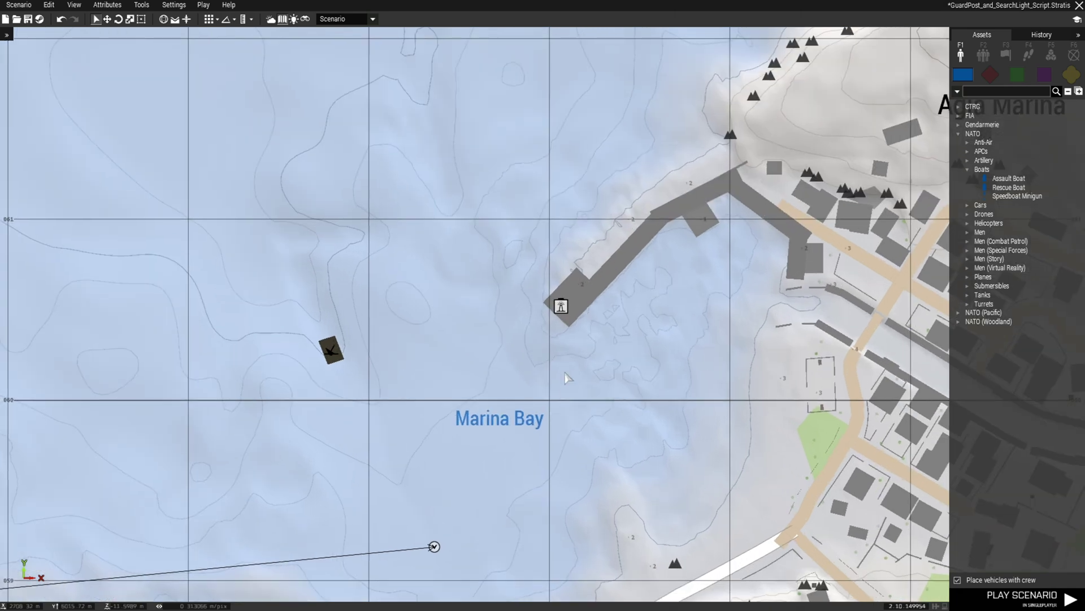
pyautogui.moveTo(551, 357); pyautogui.dragTo(567, 419, button='right')
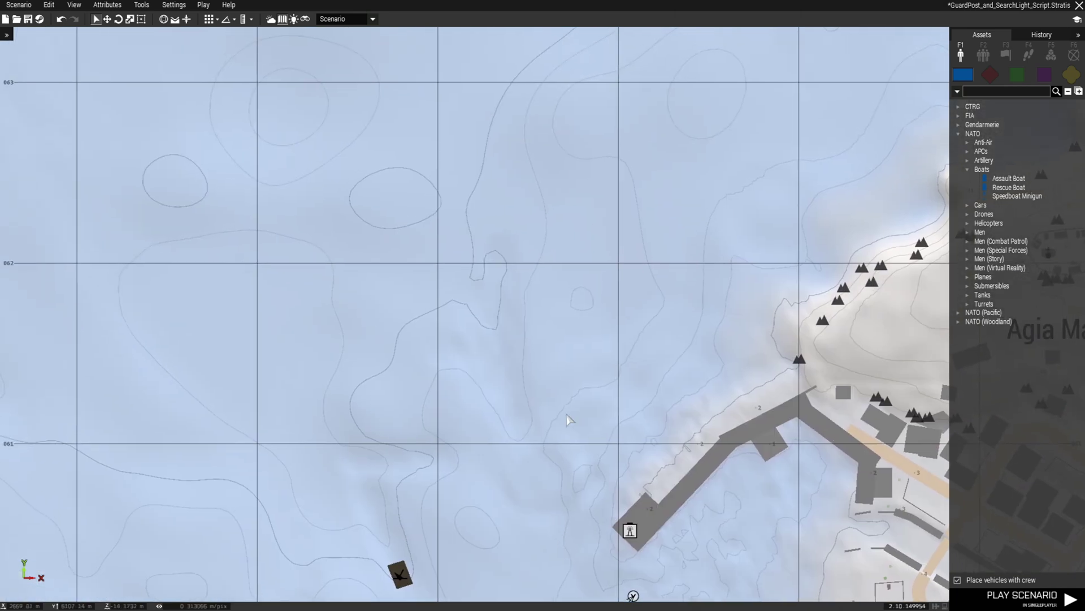
pyautogui.moveTo(490, 402); pyautogui.dragTo(814, 229, button='right')
pyautogui.scroll(-4, 727, 303)
pyautogui.moveTo(480, 205); pyautogui.dragTo(580, 371, button='right')
# Add MOVE waypoints west across the bay to the headland, south along its shore, and back around the rock breakwater's tip
pyautogui.keyDown('shift'); pyautogui.rightClick(318, 322); pyautogui.keyUp('shift')
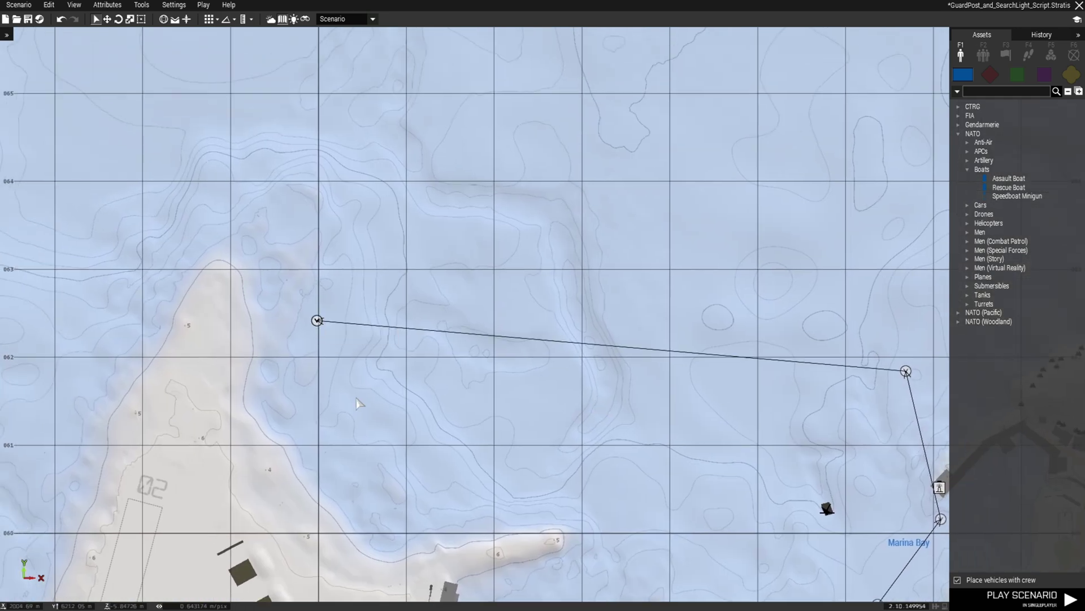
pyautogui.moveTo(418, 486); pyautogui.dragTo(333, 214, button='right')
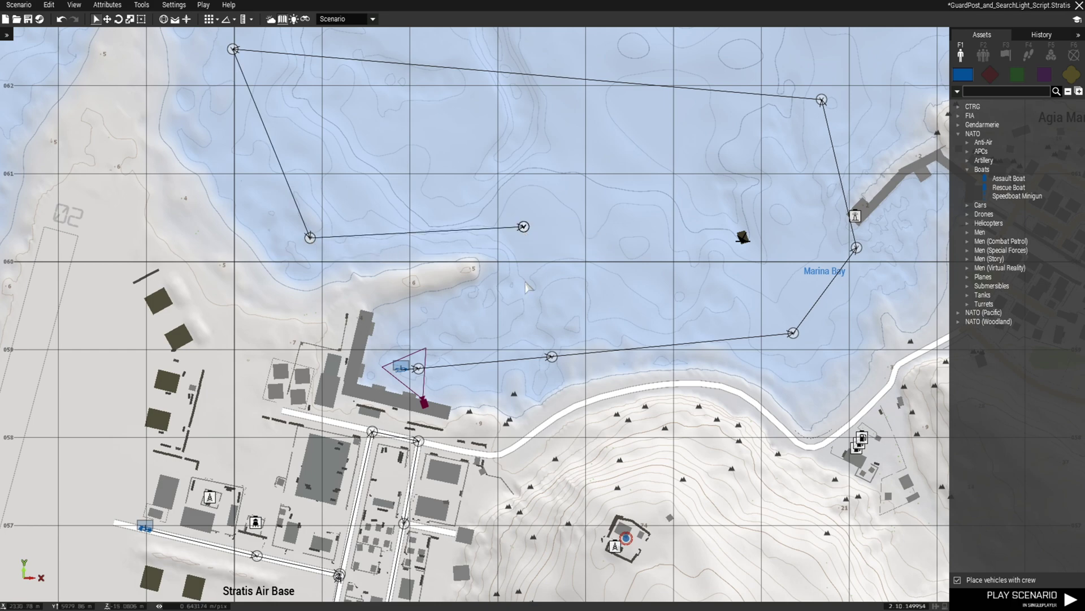
pyautogui.scroll(-2, 494, 321)
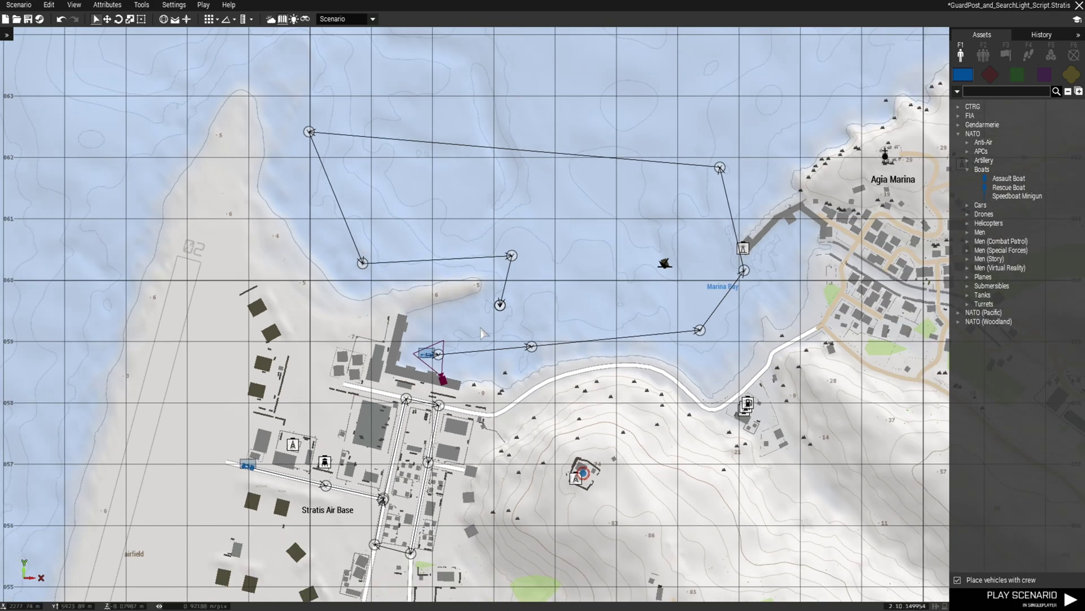
# Add a final MOVE waypoint near the speedboat's first waypoint and move it closer to that waypoint
pyautogui.scroll(6, 494, 321)
pyautogui.scroll(3, 529, 281)
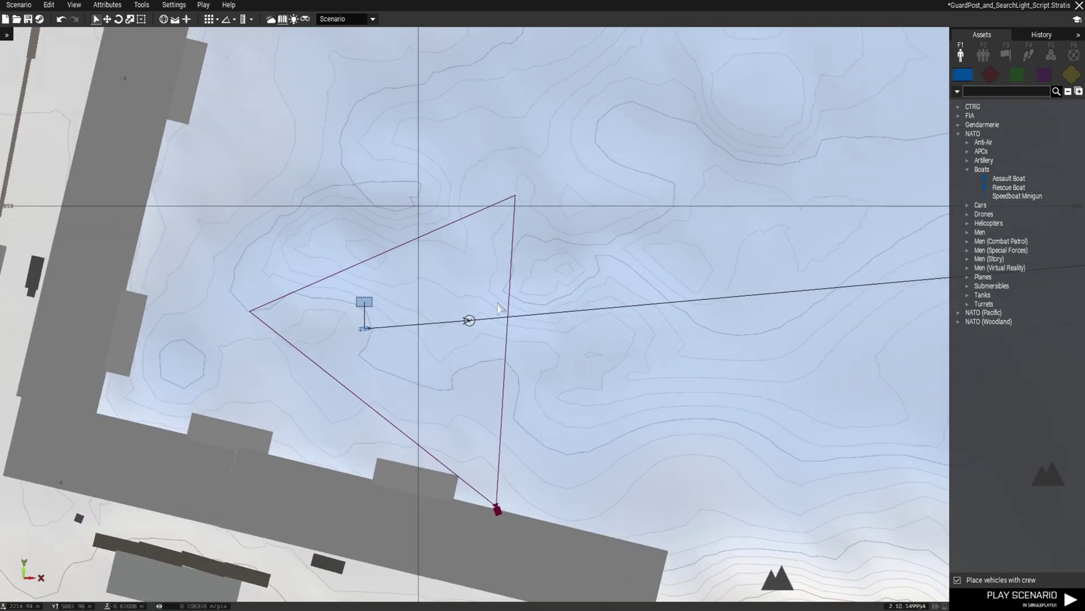
pyautogui.keyDown('shift'); pyautogui.rightClick(484, 311); pyautogui.keyUp('shift')
pyautogui.scroll(6, 483, 312)
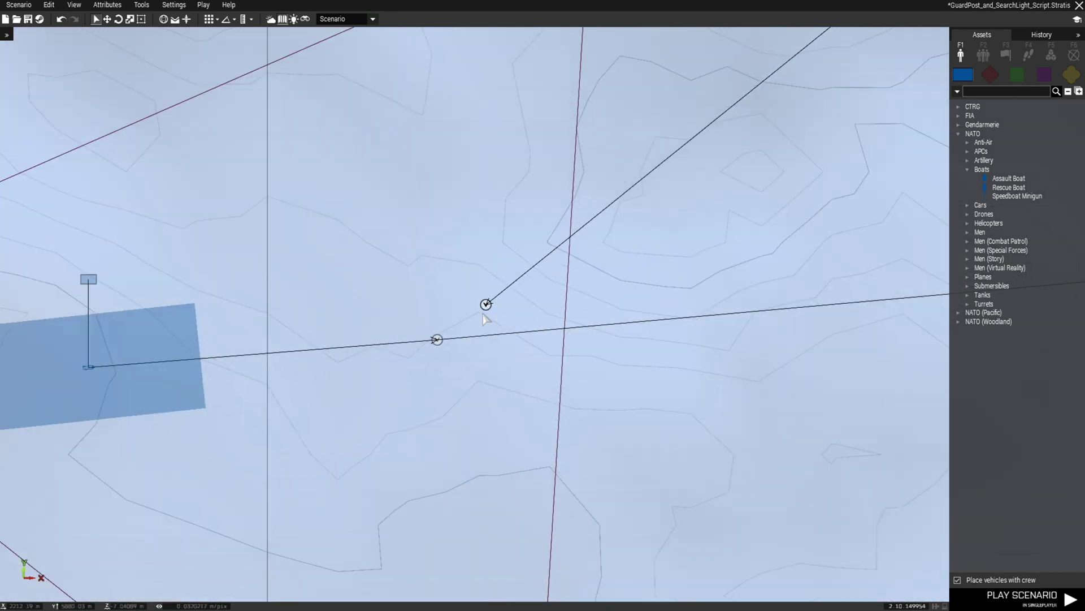
pyautogui.moveTo(486, 305); pyautogui.dragTo(459, 325)
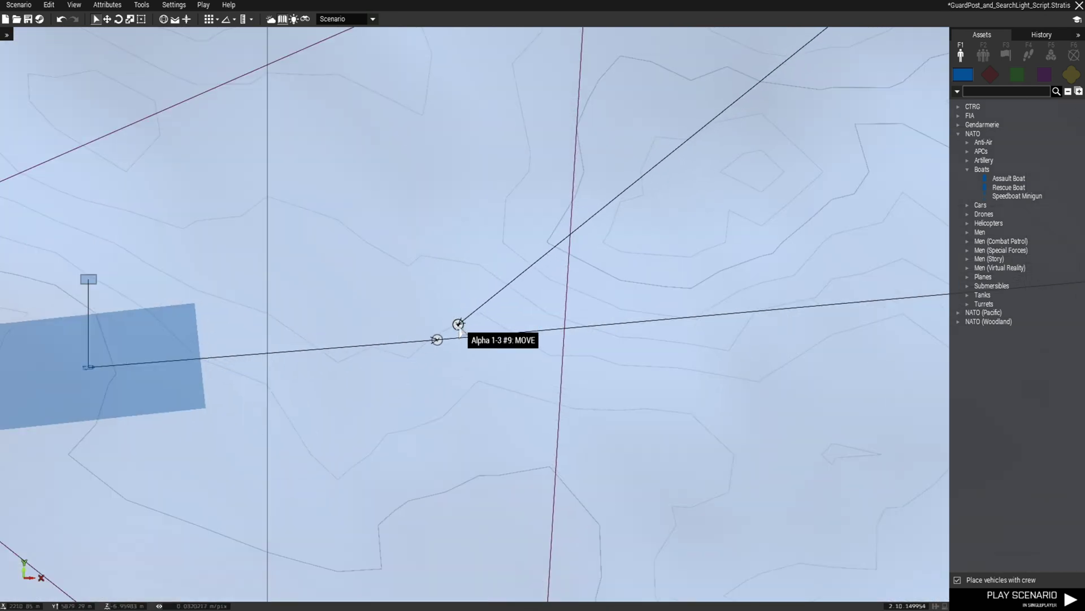
# Change the type of the speedboat route's last waypoint to CYCLE
pyautogui.doubleClick(458, 324)
pyautogui.scroll(10, 581, 236)
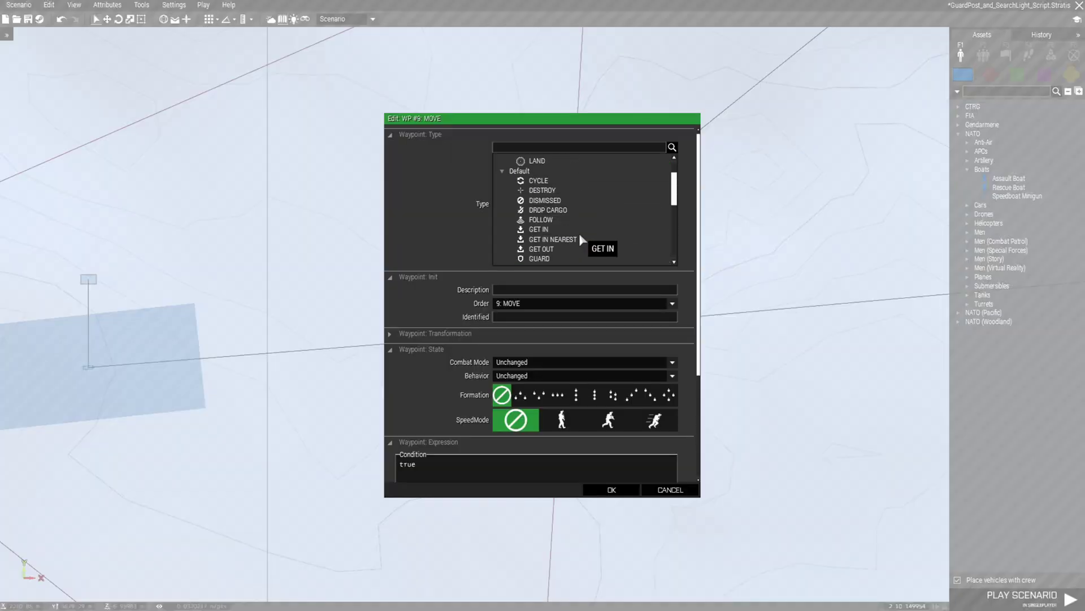
pyautogui.click(539, 181)
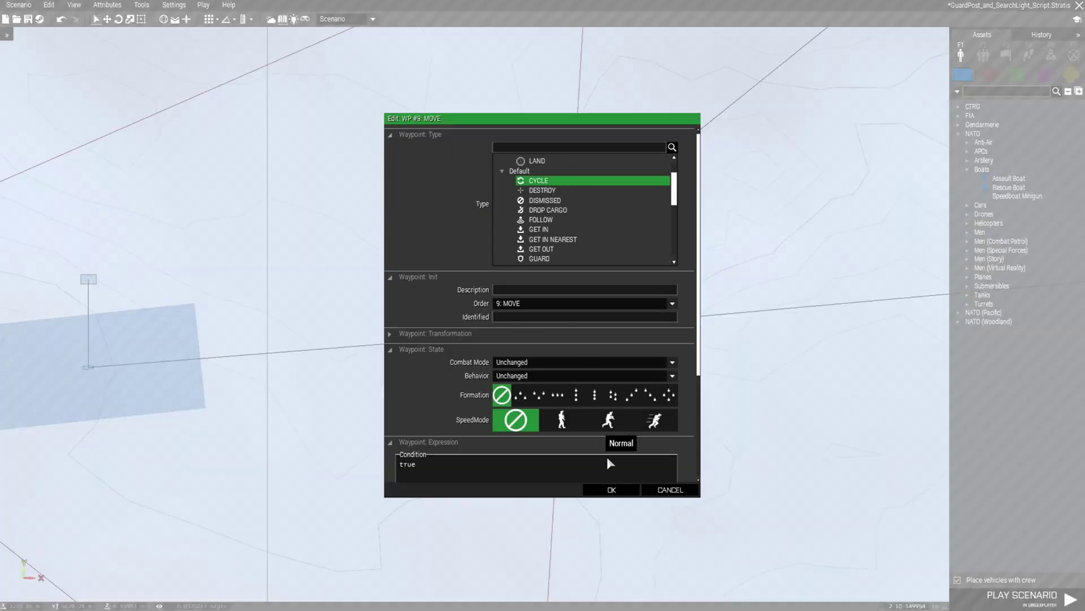
pyautogui.click(612, 490)
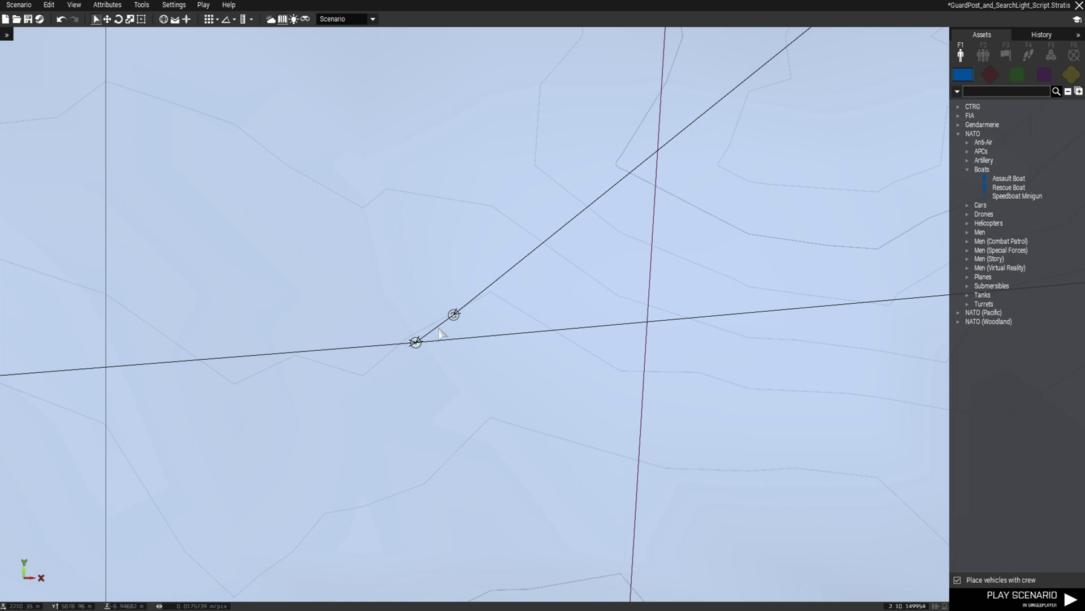
# Check the speedboat and its waypoints across the bay in the 3D view
pyautogui.scroll(-3, 441, 335)
pyautogui.press('m')
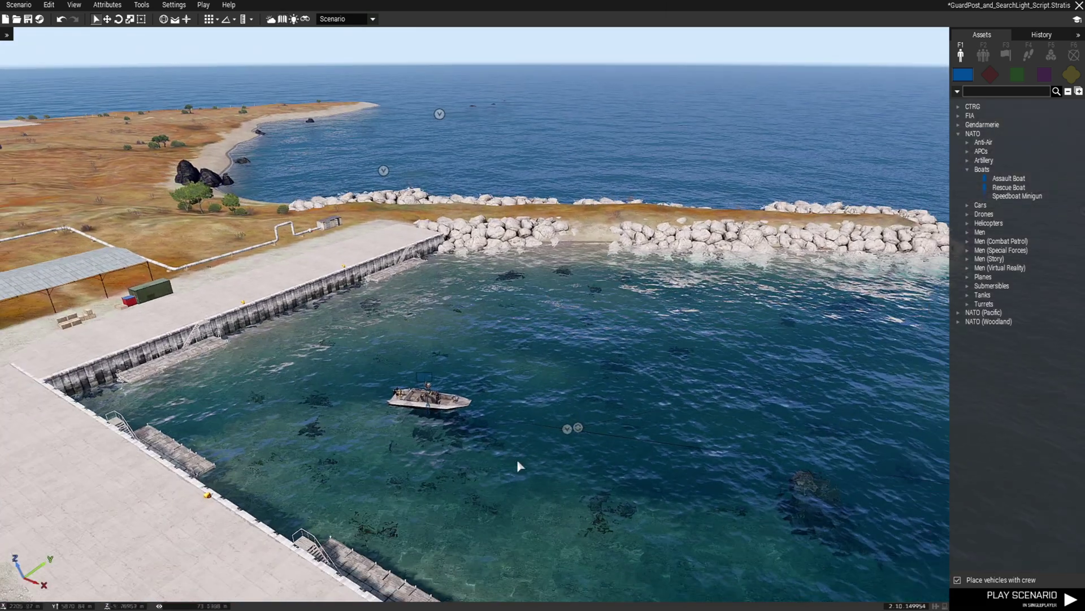
pyautogui.moveTo(518, 461); pyautogui.dragTo(694, 424, button='right')
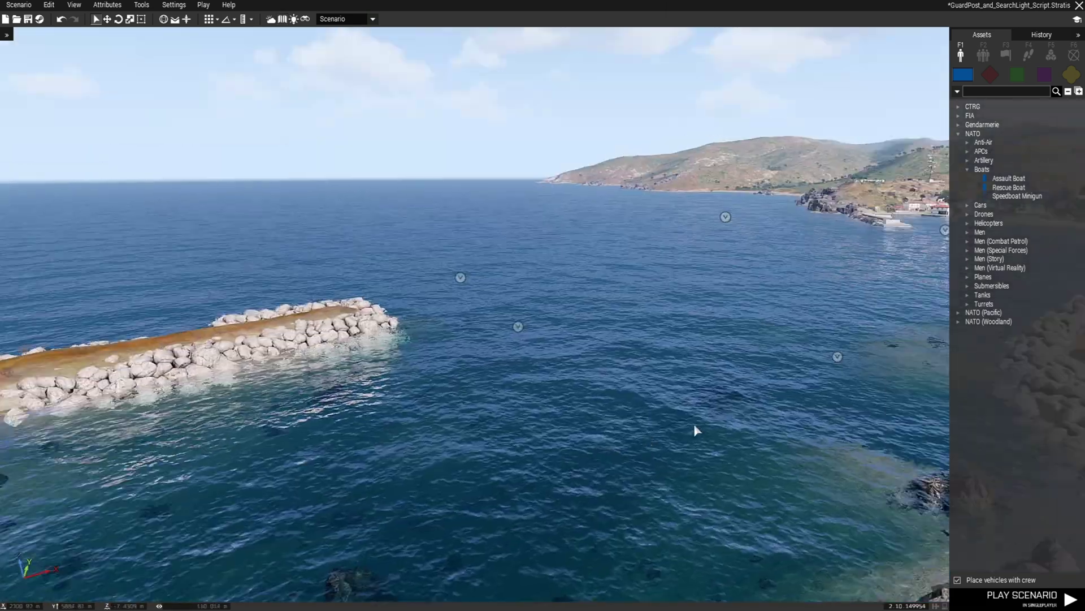
pyautogui.press('w')
pyautogui.press('m')
# Look over the walled hilltop compound on the map and locate the guard tower above the shore
pyautogui.scroll(-9, 569, 470)
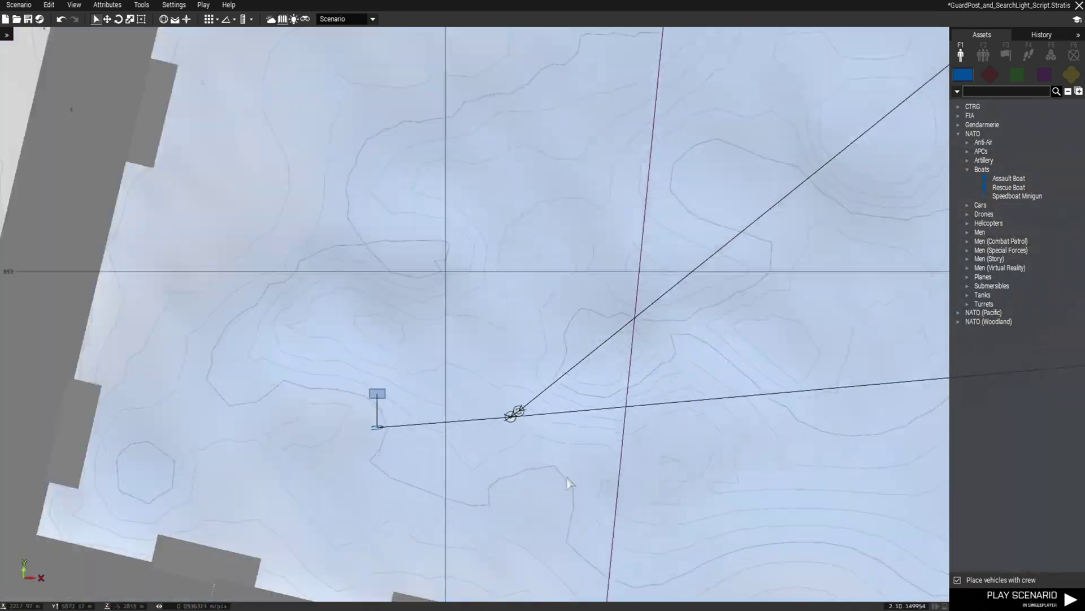
pyautogui.moveTo(589, 514); pyautogui.dragTo(289, 144, button='right')
pyautogui.moveTo(551, 347); pyautogui.dragTo(427, 225, button='right')
pyautogui.scroll(5, 601, 327)
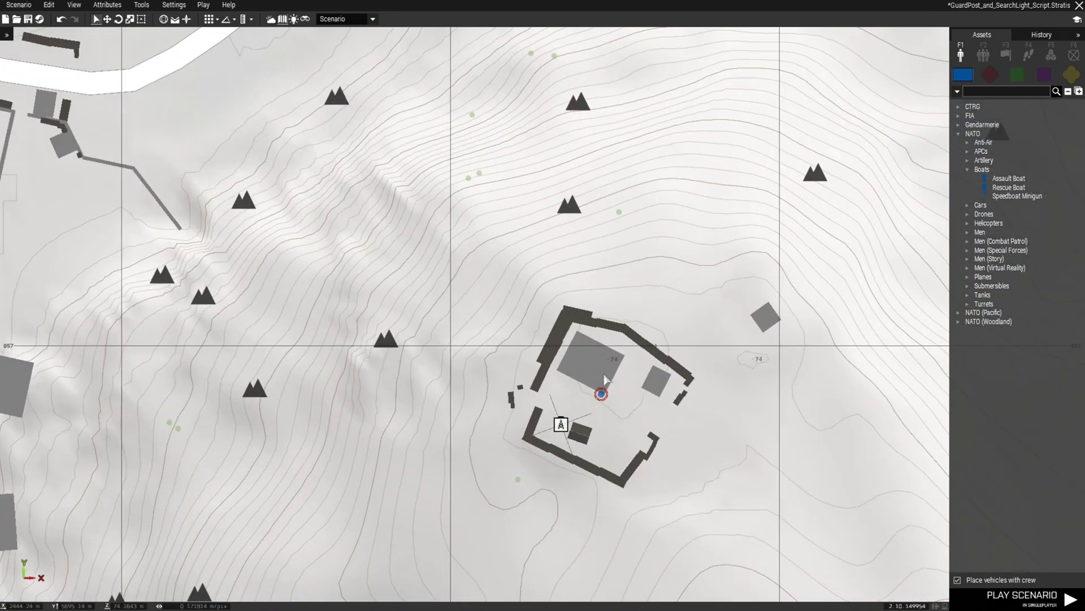
pyautogui.moveTo(671, 415); pyautogui.dragTo(484, 296, button='right')
pyautogui.scroll(1, 508, 314)
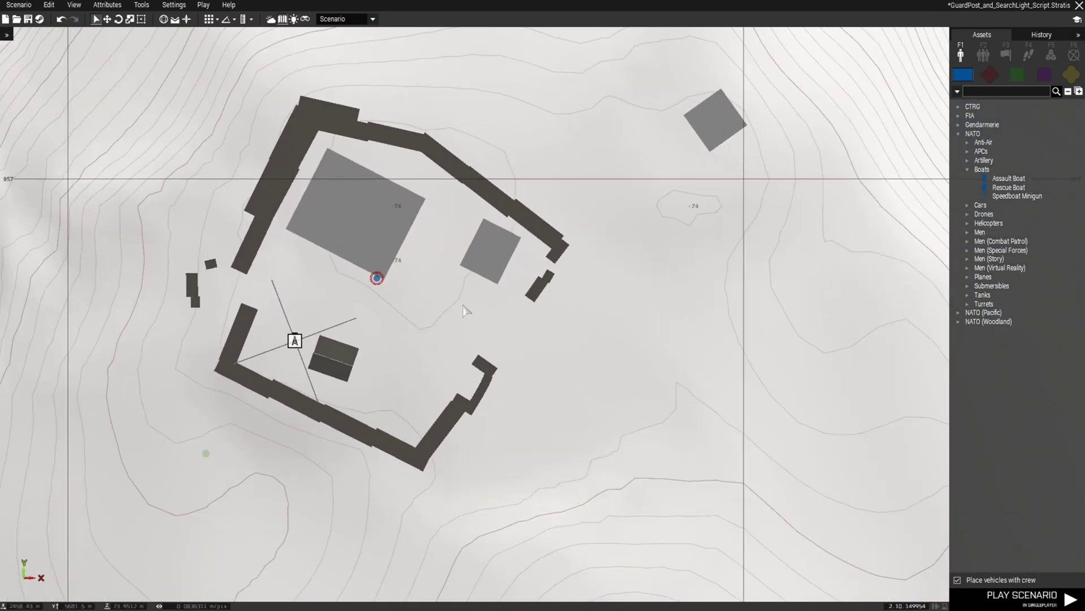
pyautogui.scroll(-3, 473, 301)
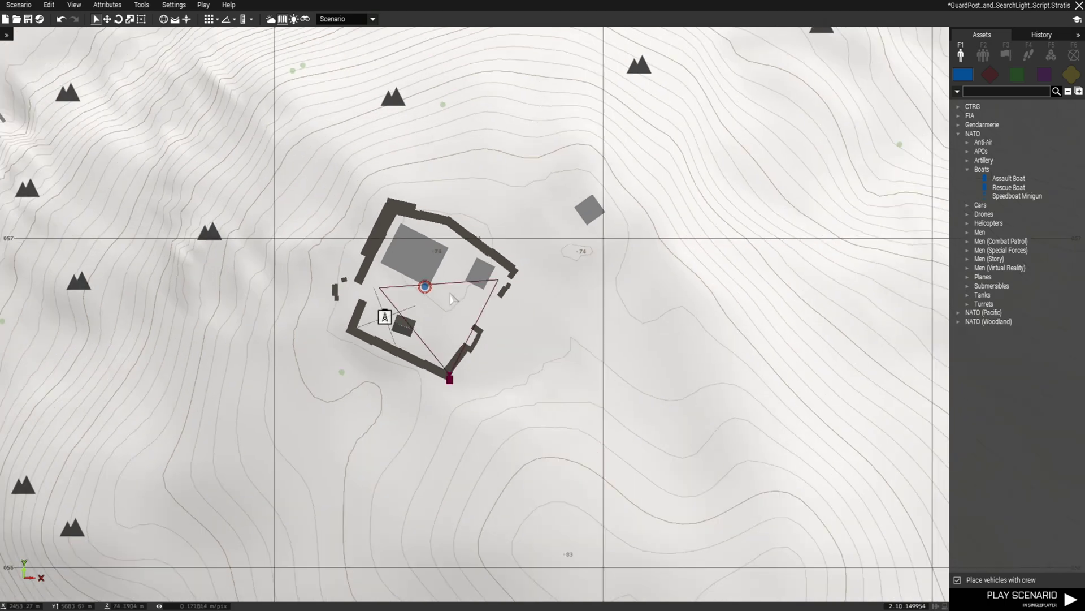
pyautogui.scroll(-4, 450, 293)
pyautogui.moveTo(574, 267); pyautogui.dragTo(315, 345, button='right')
pyautogui.scroll(4, 266, 343)
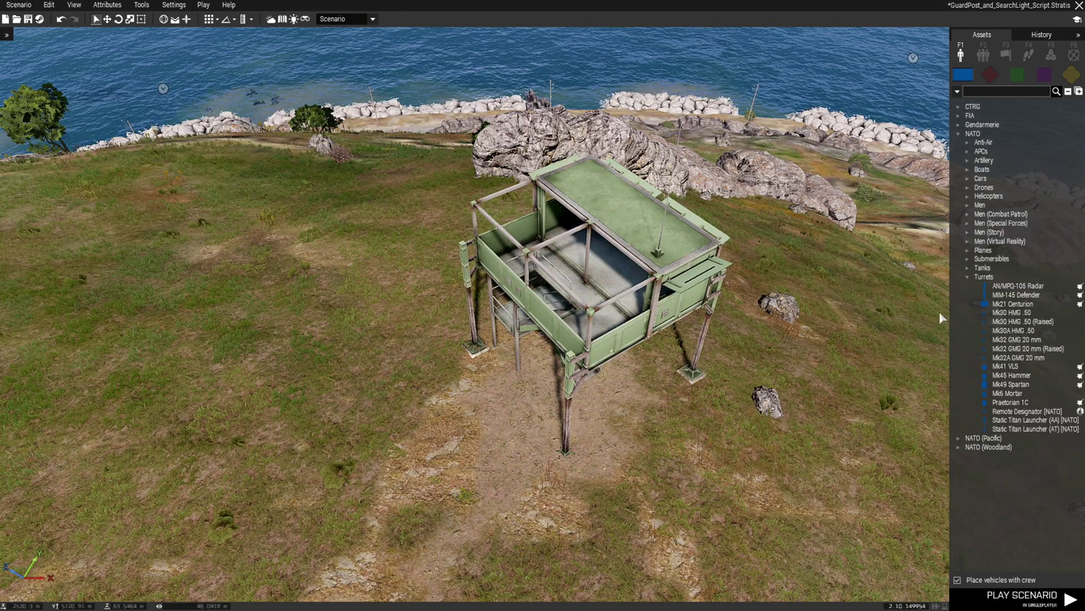
# Place a crewed NATO Mk30 HMG .50 (Raised) turret inside the guard tower above the shore
pyautogui.click(1001, 321)
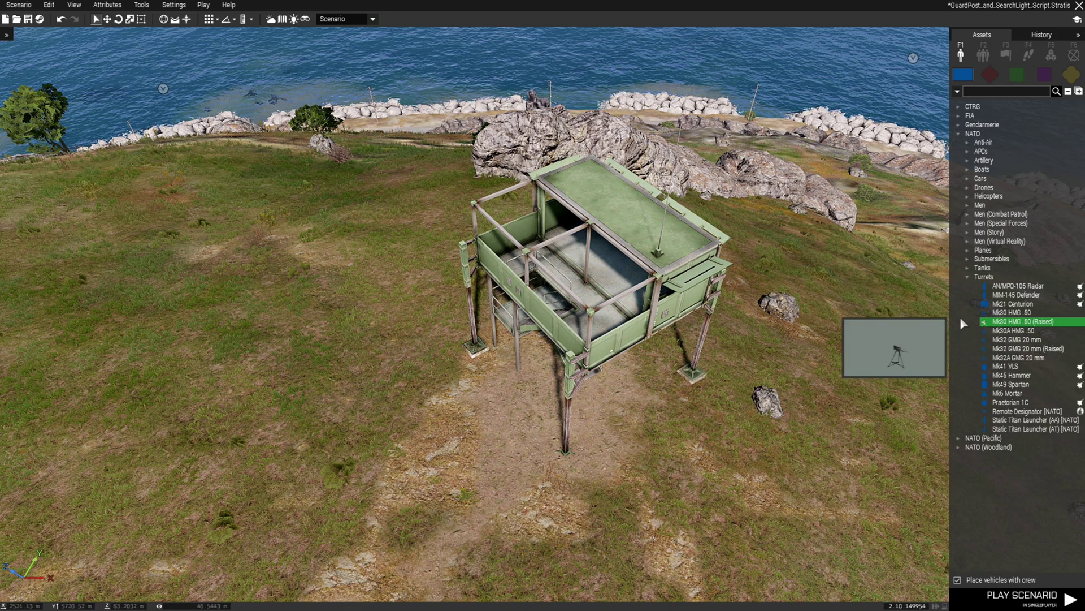
pyautogui.scroll(2, 619, 310)
pyautogui.scroll(3, 620, 310)
pyautogui.scroll(-3, 589, 271)
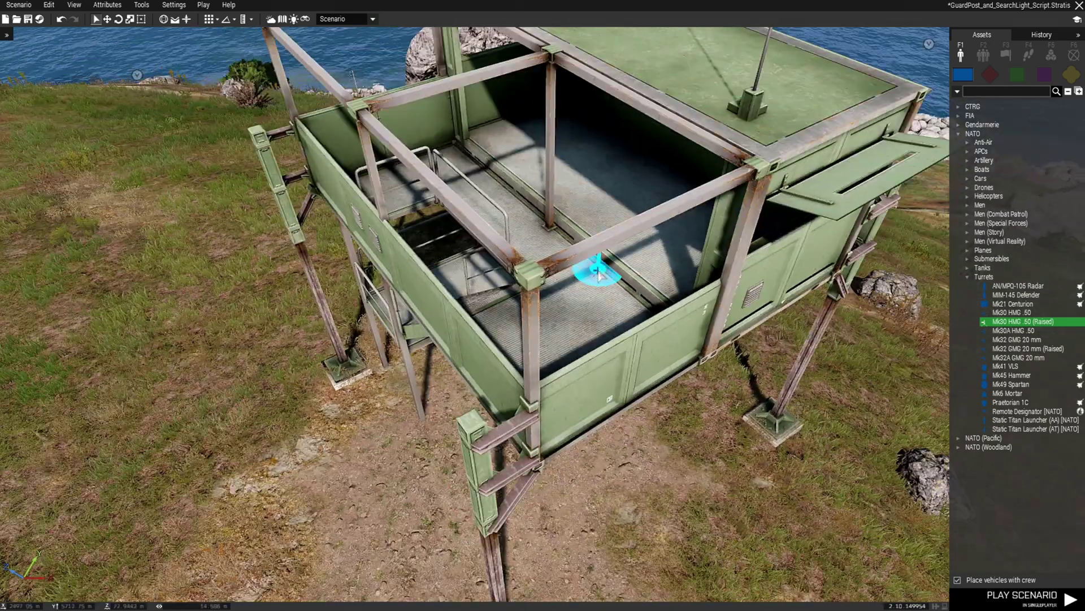
pyautogui.scroll(2, 599, 274)
pyautogui.click(604, 270)
pyautogui.scroll(3, 620, 265)
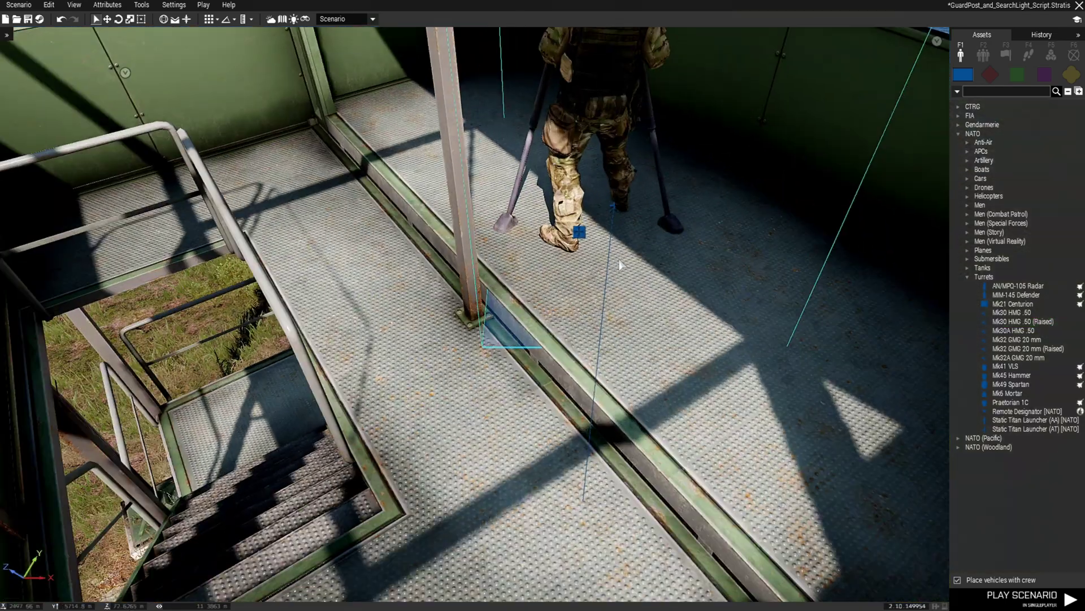
# Rotate the Mk30 HMG so its barrel points out over the tower's seaward side
pyautogui.moveTo(632, 249); pyautogui.dragTo(645, 224, button='right')
pyautogui.press('w')
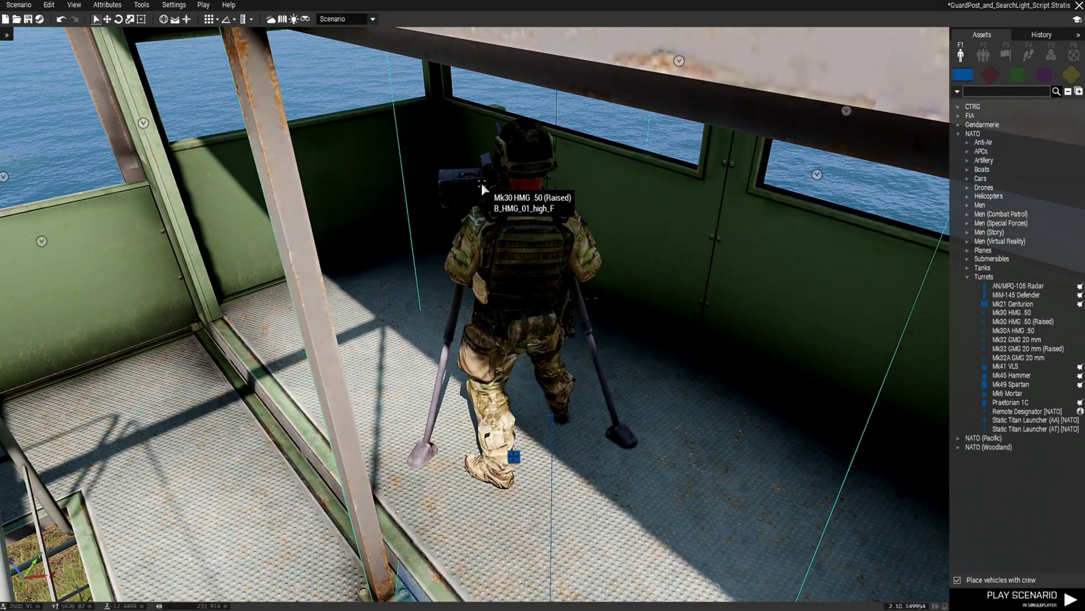
pyautogui.keyDown('shift'); pyautogui.moveTo(532, 182); pyautogui.dragTo(707, 348); pyautogui.keyUp('shift')
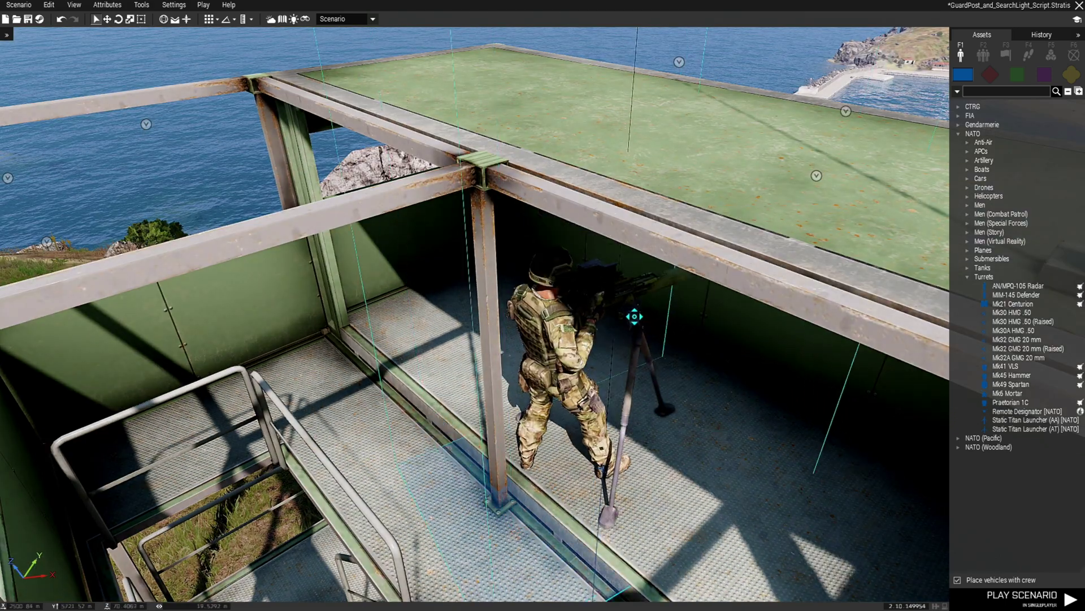
# Raise the Mk30 HMG and its gunner onto the guard tower's roof and adjust the height until both stand on it
pyautogui.moveTo(635, 317); pyautogui.dragTo(662, 23)
pyautogui.scroll(-3, 580, 239)
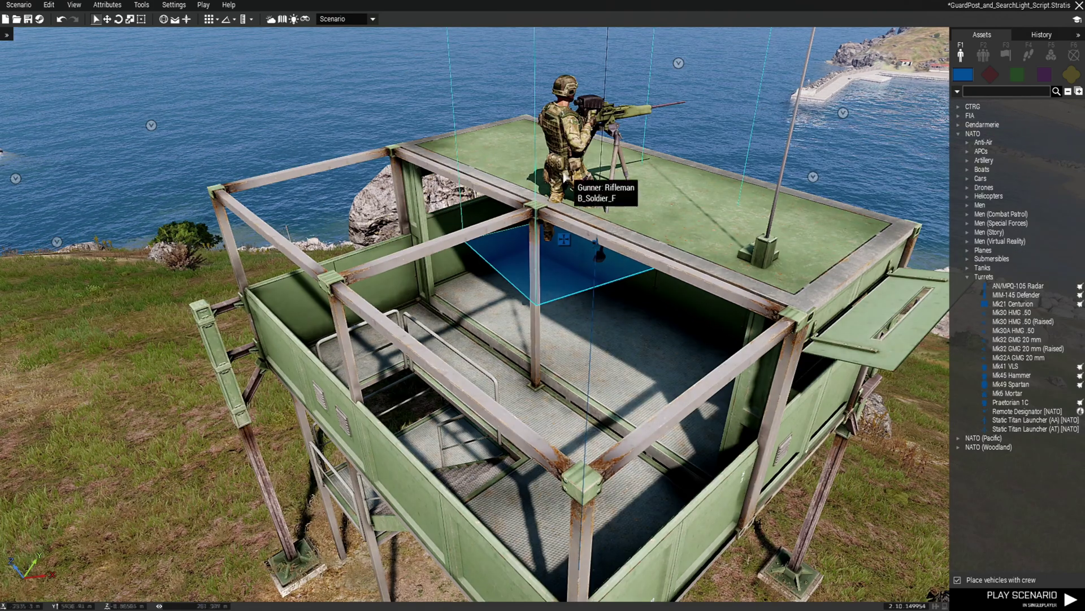
pyautogui.press('w')
pyautogui.scroll(-3, 614, 340)
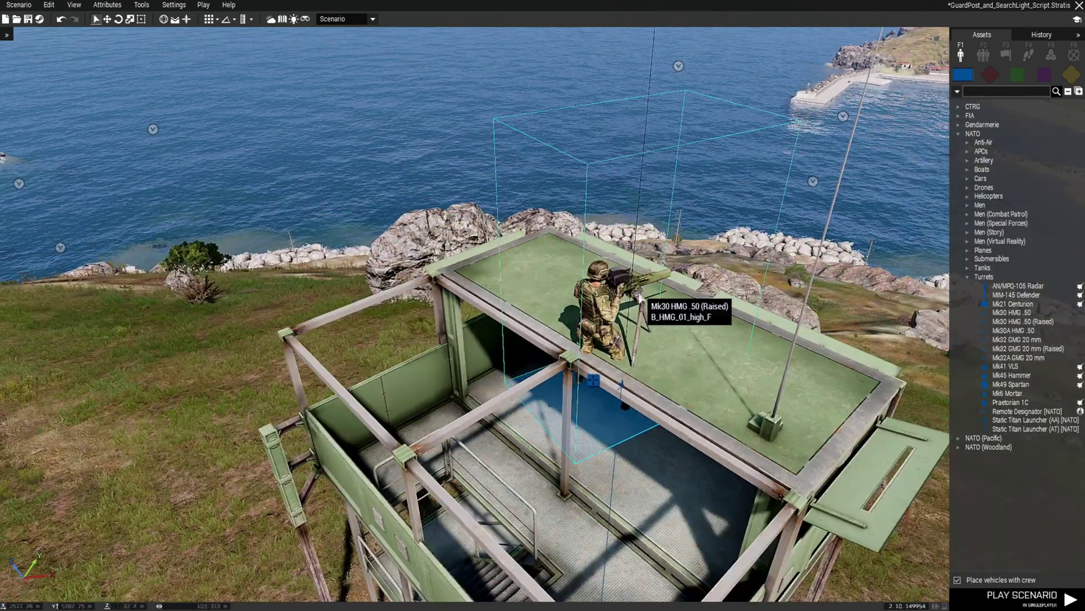
pyautogui.keyDown('alt'); pyautogui.moveTo(636, 281); pyautogui.dragTo(636, 236); pyautogui.keyUp('alt')
pyautogui.scroll(2, 640, 271)
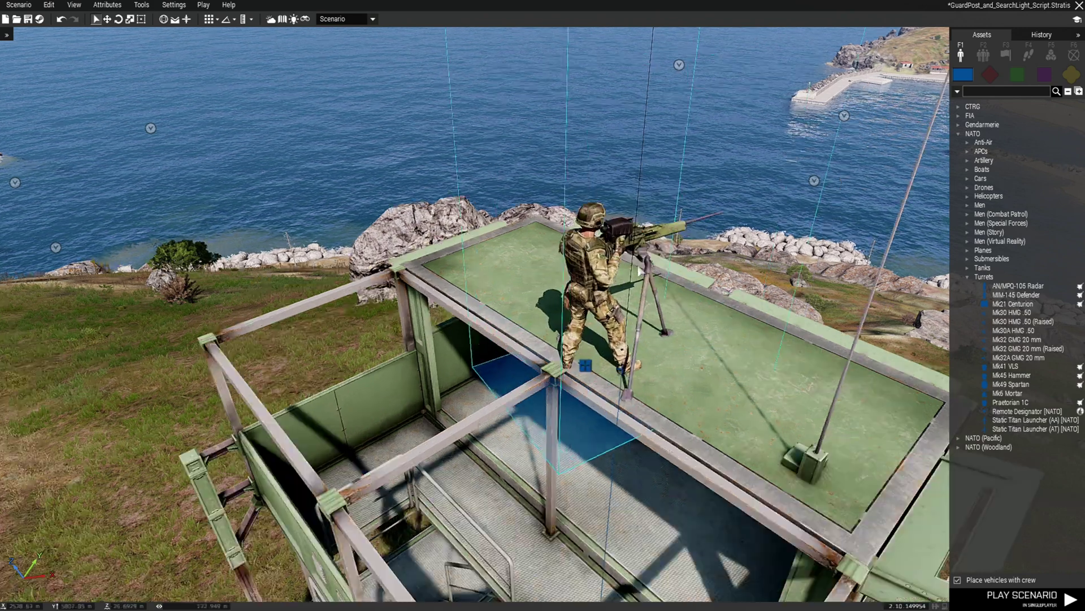
pyautogui.scroll(2, 644, 244)
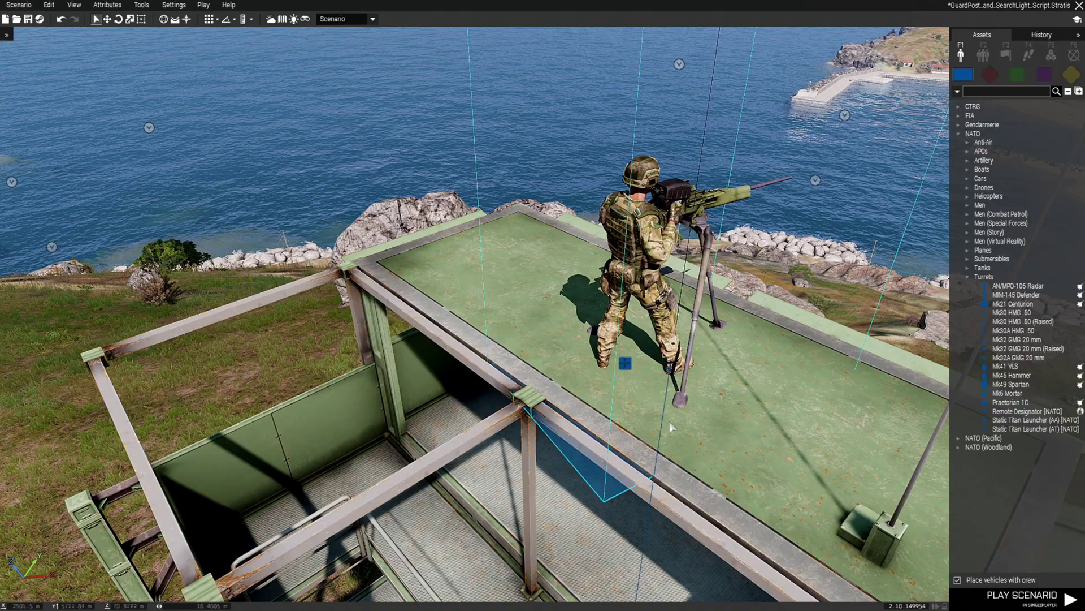
pyautogui.scroll(-3, 300, 363)
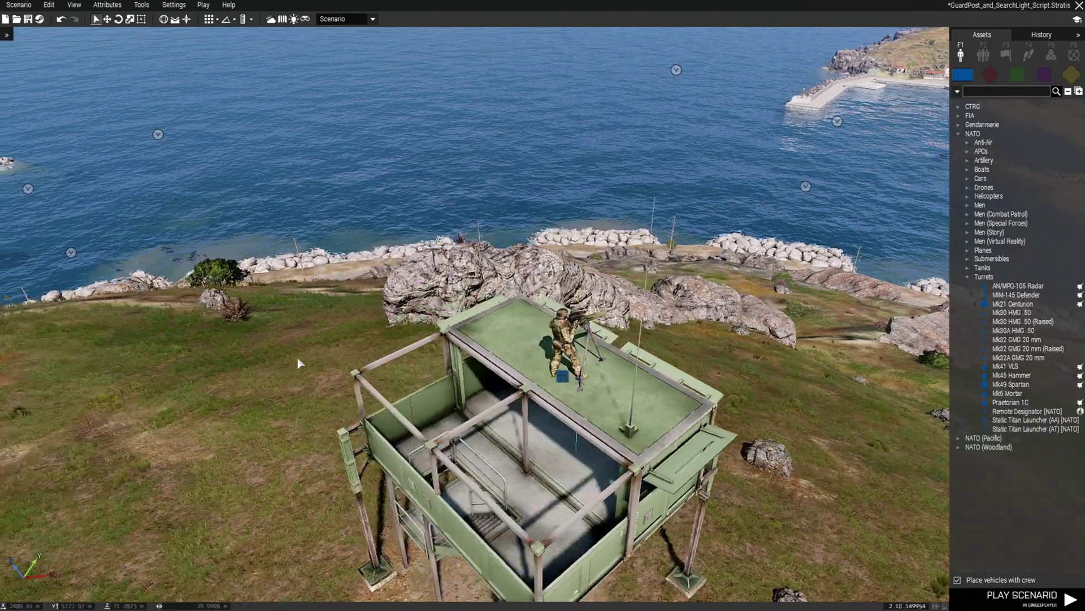
pyautogui.press('s')
pyautogui.moveTo(352, 394); pyautogui.dragTo(296, 407, button='right')
pyautogui.press('w')
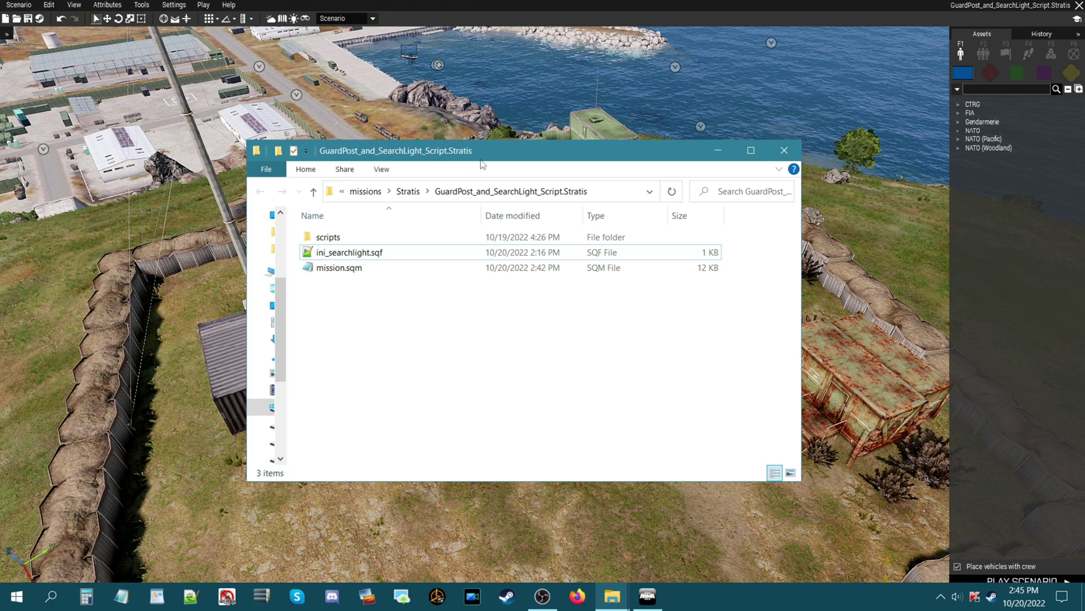
# In File Explorer, review mission.sqm, ini_searchlight.sqf and the scripts folder inside the GuardPost_and_SearchLight_Script.Stratis mission folder
pyautogui.click(338, 269)
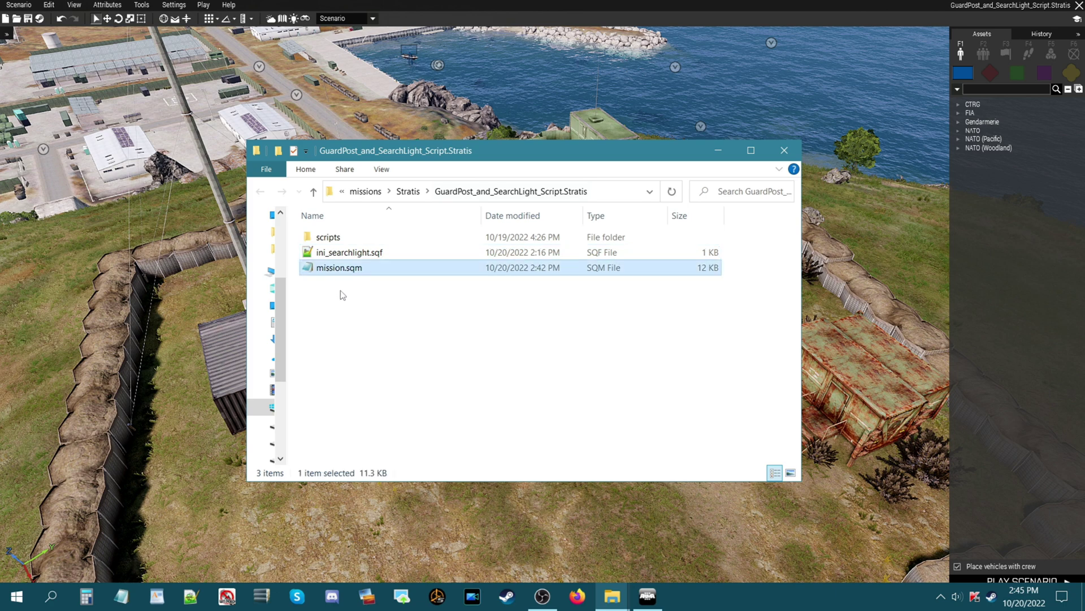
pyautogui.click(340, 290)
pyautogui.click(343, 254)
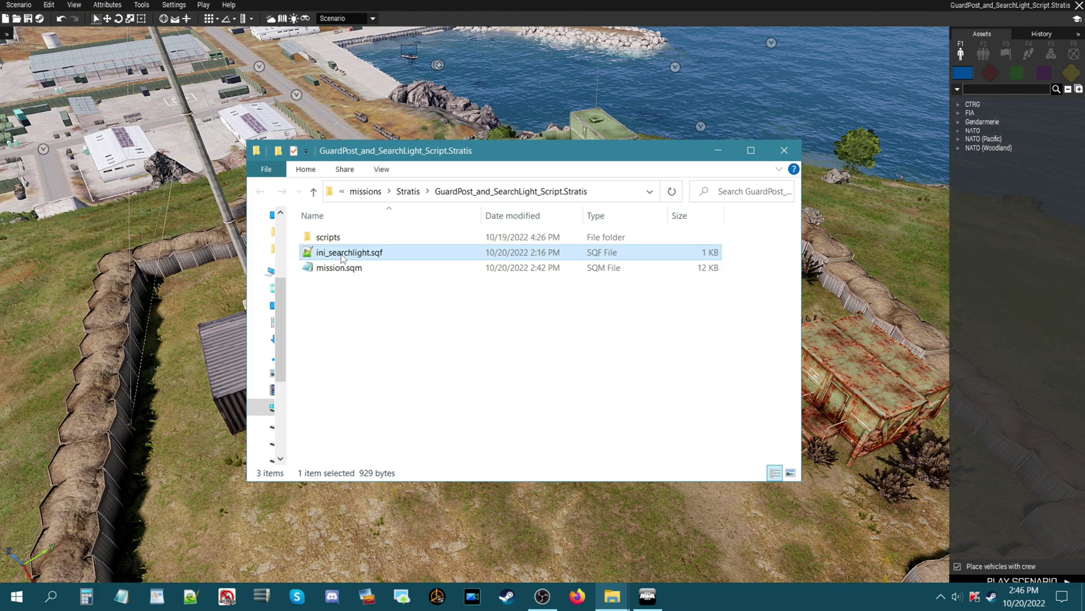
pyautogui.click(338, 239)
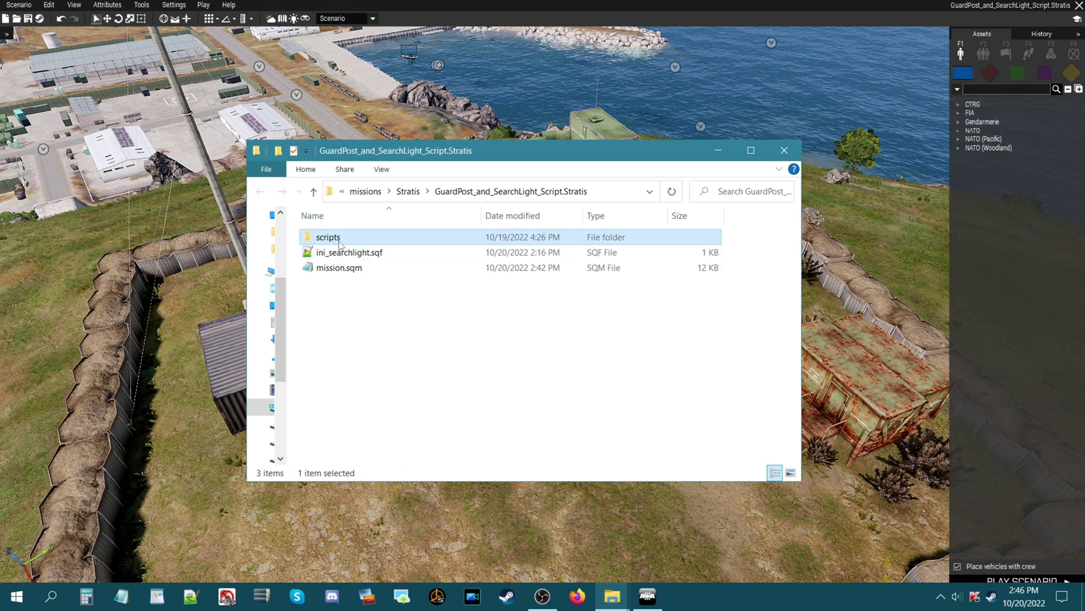
pyautogui.click(328, 253)
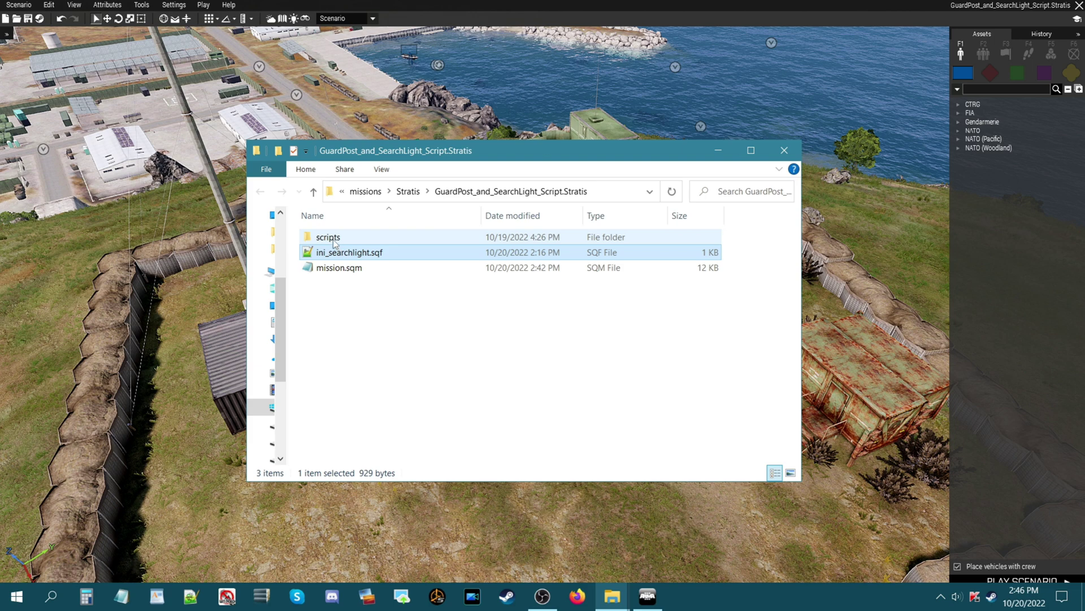
# Open the scripts folder in a separate window, move that window aside and look at the AL_searchlight folder
pyautogui.doubleClick(329, 237)
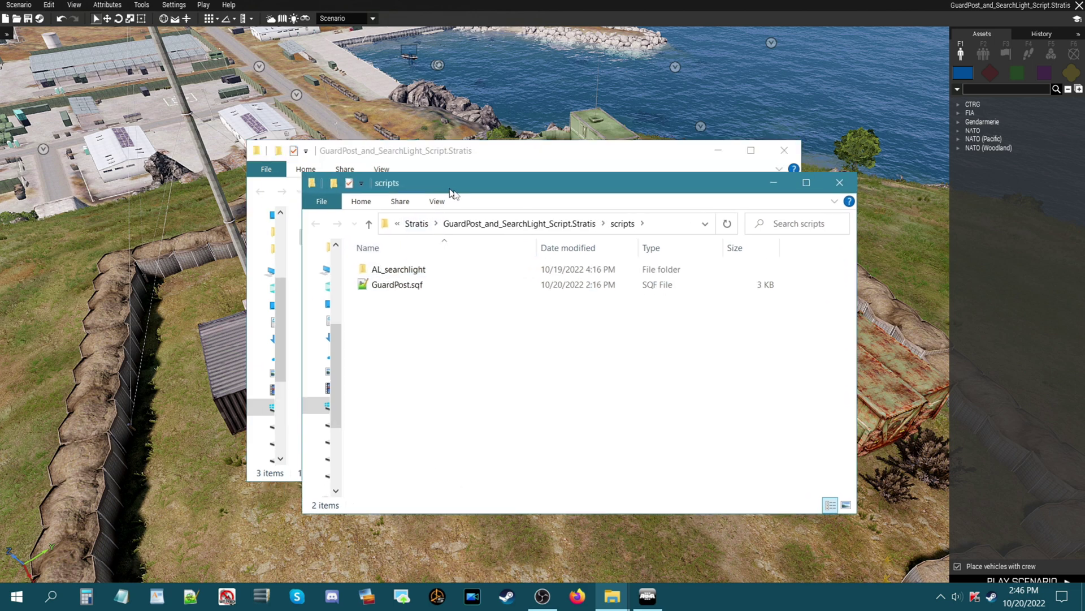
pyautogui.moveTo(453, 193); pyautogui.dragTo(595, 245)
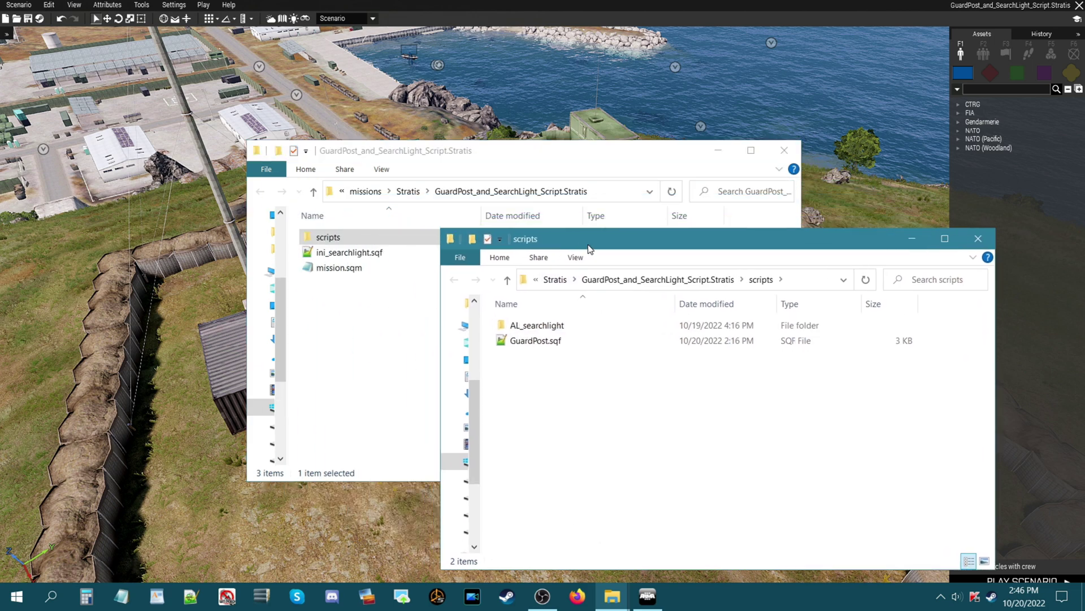
pyautogui.click(540, 325)
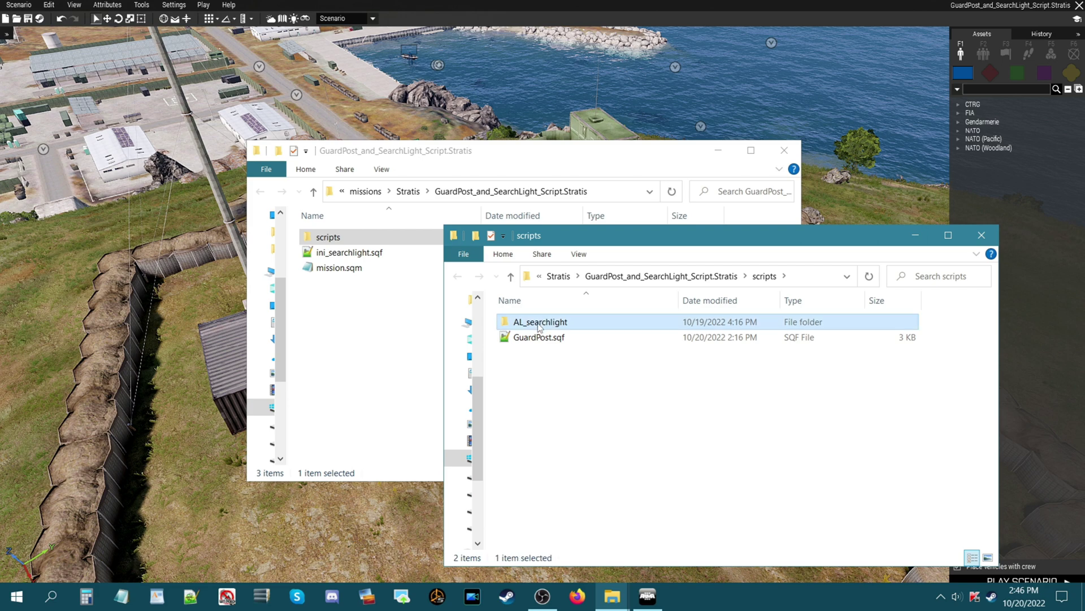
pyautogui.click(552, 419)
# Return to the mission folder and review ini_searchlight.sqf and the scripts folder again
pyautogui.click(351, 346)
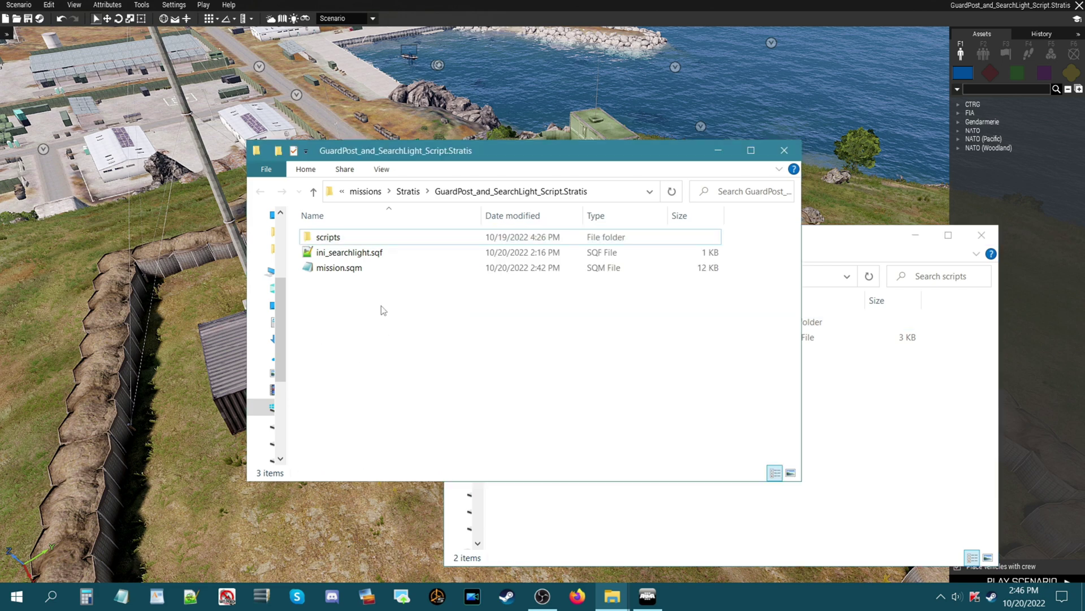
pyautogui.click(369, 255)
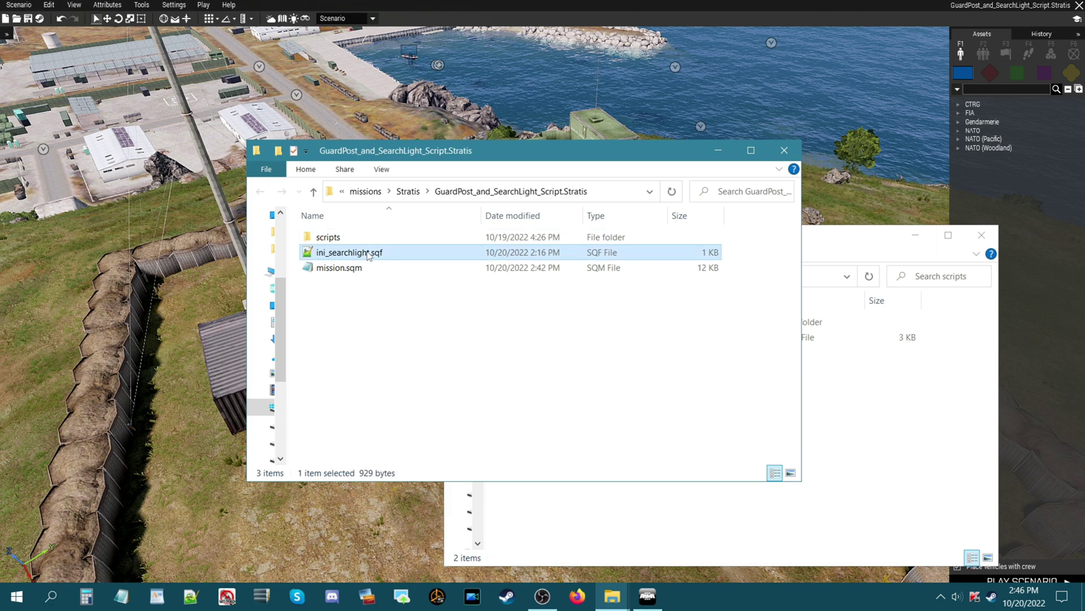
pyautogui.click(337, 240)
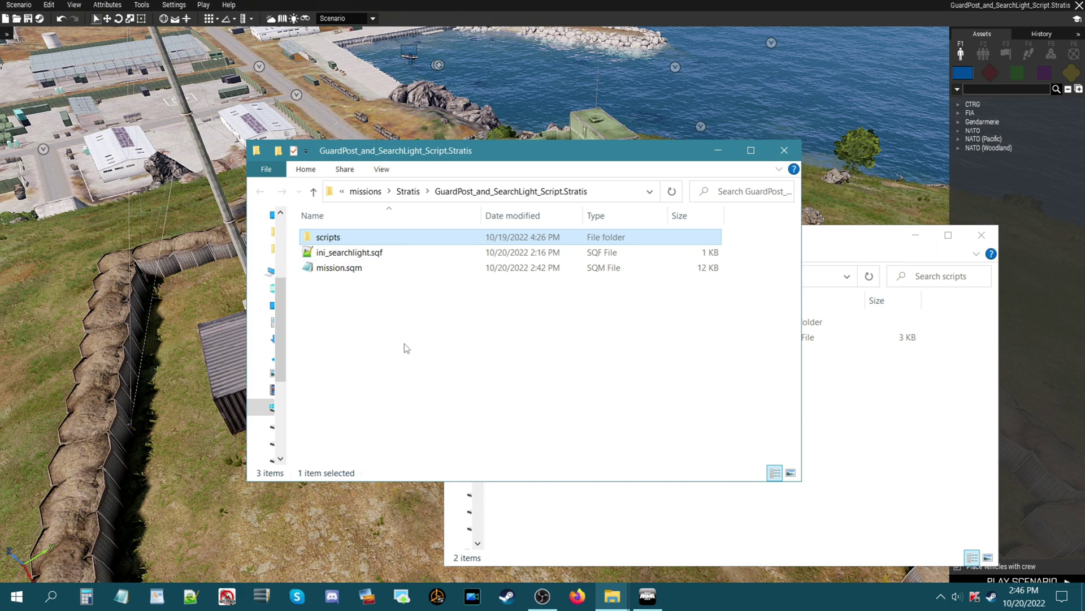
pyautogui.click(405, 343)
pyautogui.click(352, 259)
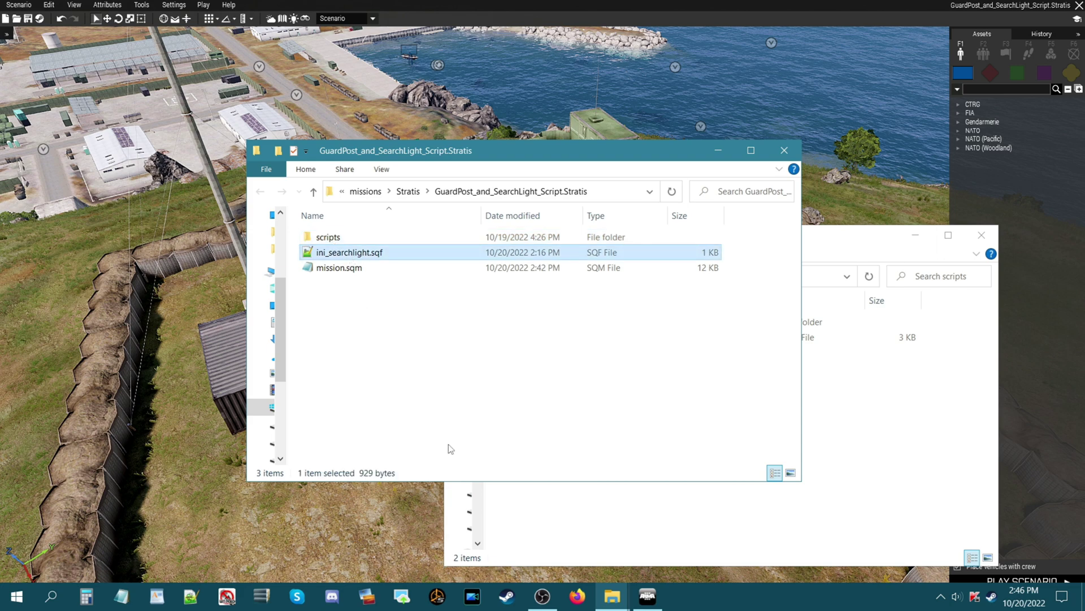
# Review AL_searchlight and GuardPost.sqf in the scripts folder and close that folder's window
pyautogui.click(548, 494)
pyautogui.click(542, 323)
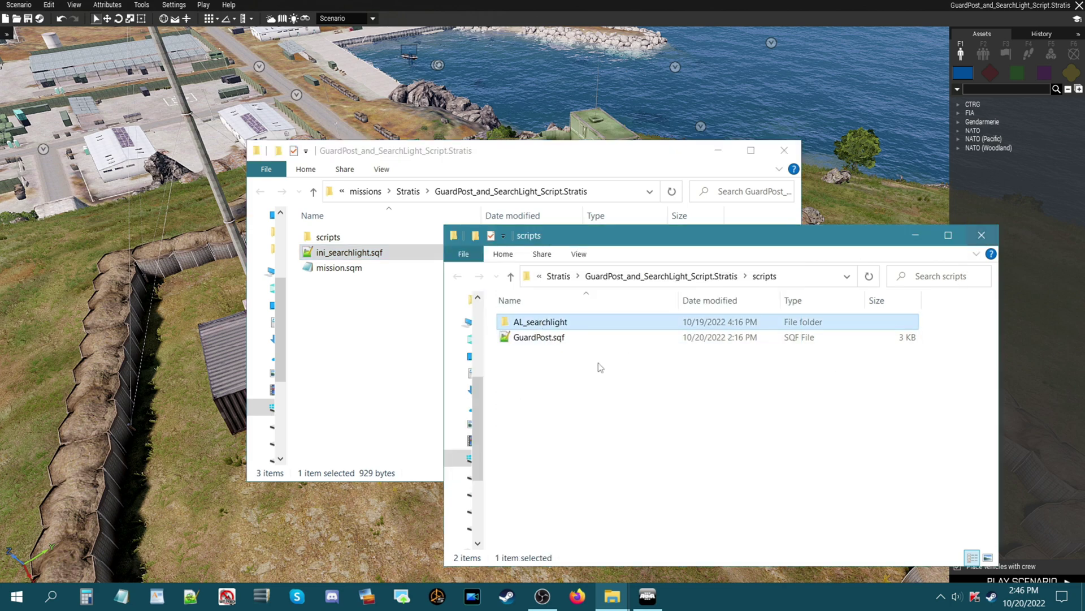
pyautogui.click(537, 338)
pyautogui.click(761, 410)
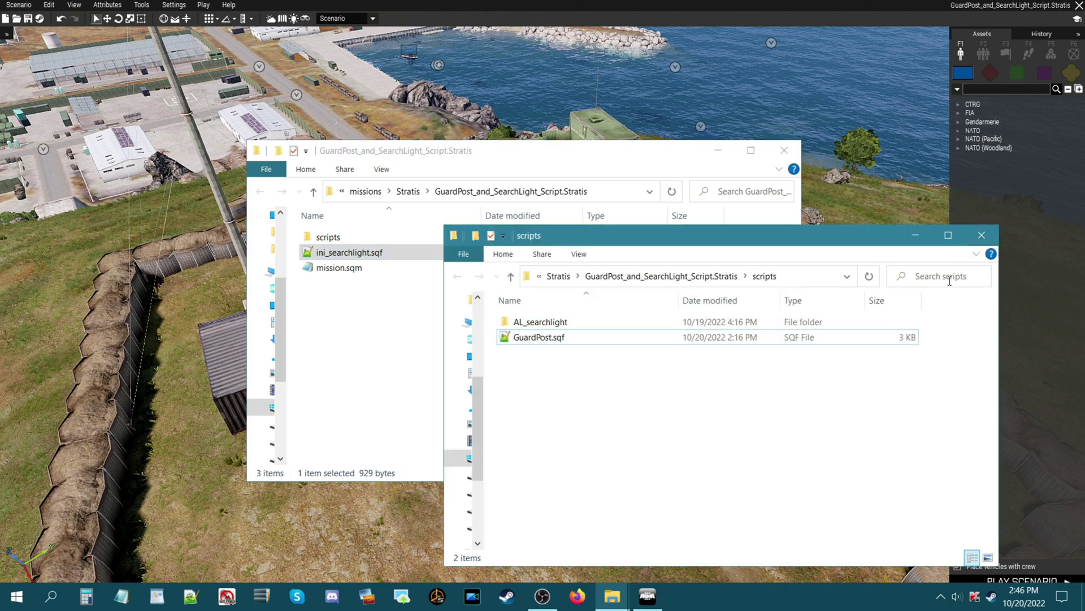
pyautogui.click(981, 235)
pyautogui.click(386, 342)
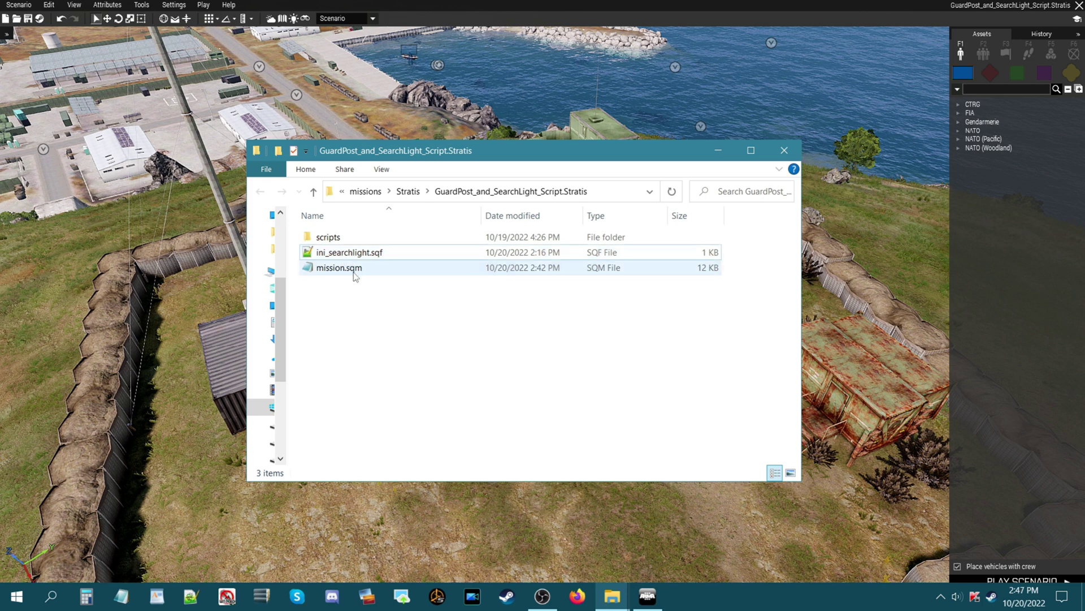
# Open ini_searchlight.sqf in Notepad++ and examine the execVM example for running the searchlight script from init.sqf
pyautogui.doubleClick(347, 253)
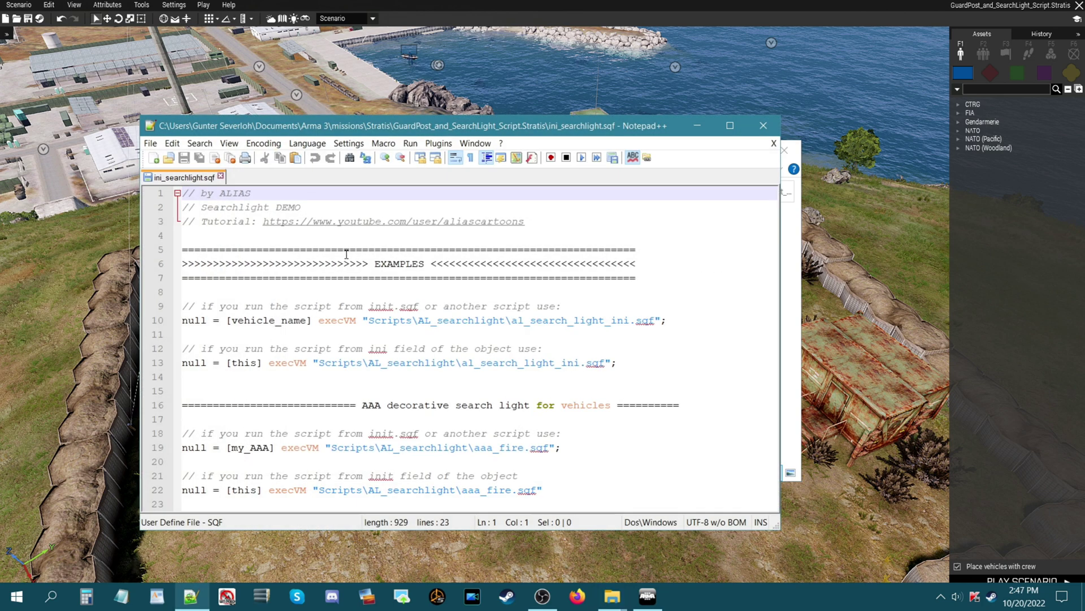
pyautogui.moveTo(376, 74); pyautogui.dragTo(497, 142)
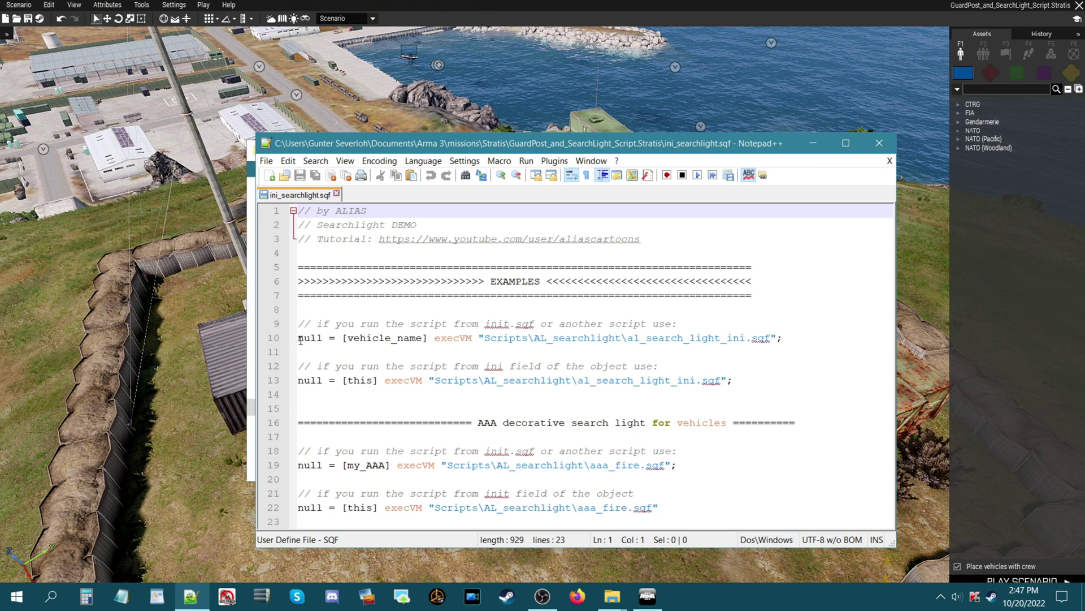
pyautogui.moveTo(300, 339); pyautogui.dragTo(672, 348)
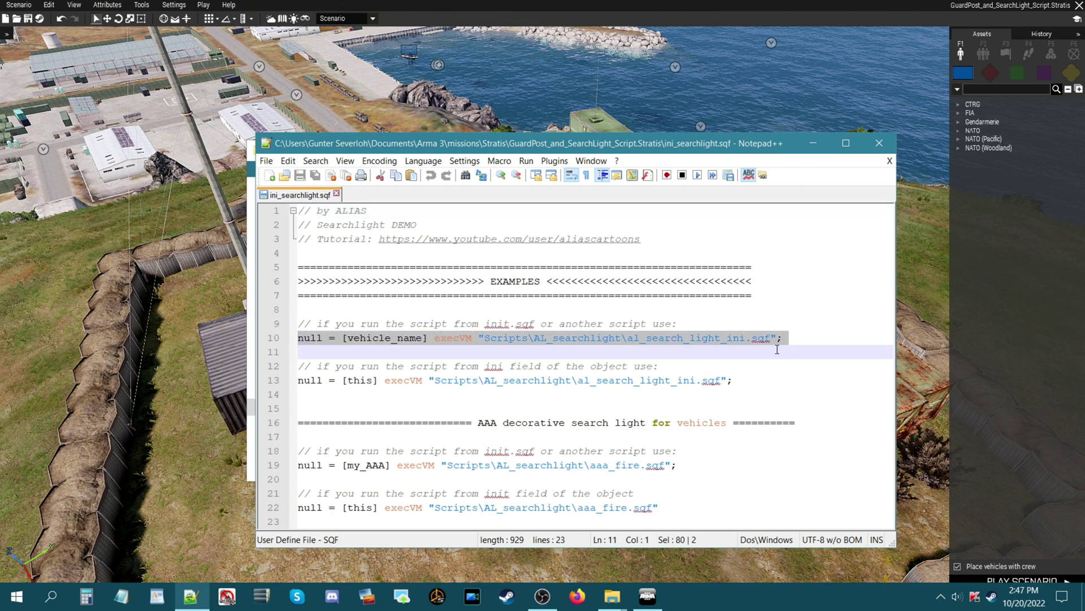
pyautogui.click(401, 357)
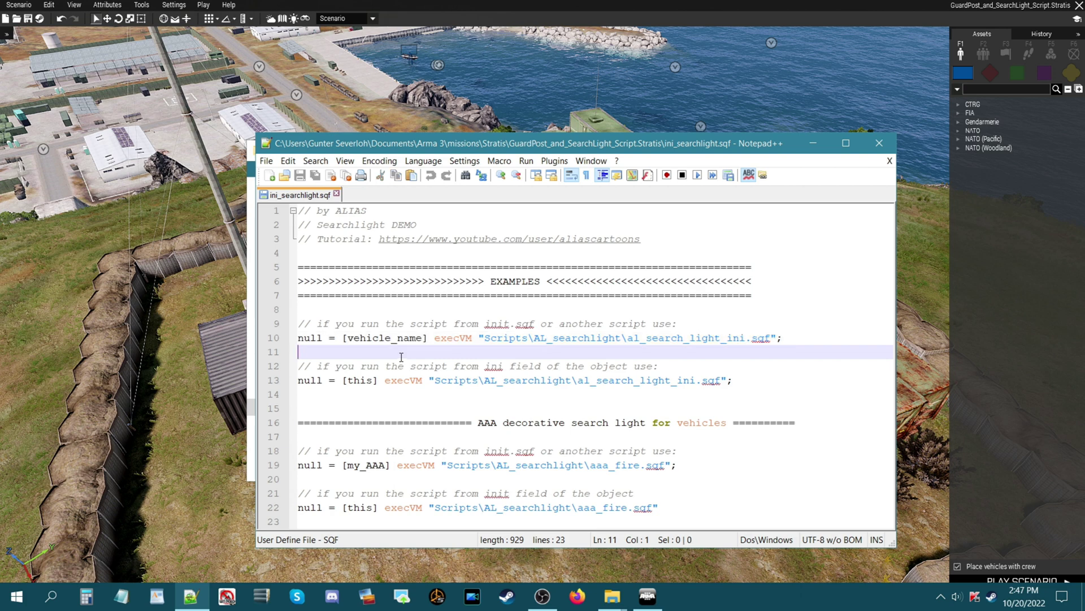
# Highlight the vehicle_name placeholder in the first execVM example line
pyautogui.click(349, 338)
pyautogui.hotkey('shift', 'Right')
pyautogui.hotkey('shift', 'Right')
pyautogui.hotkey('shift', 'Right')
pyautogui.hotkey('shift', 'Right')
pyautogui.hotkey('shift', 'Right')
pyautogui.hotkey('shift', 'Right')
pyautogui.hotkey('shift', 'Right')
pyautogui.hotkey('shift', 'Right')
pyautogui.hotkey('shift', 'Right')
pyautogui.hotkey('shift', 'Right')
pyautogui.hotkey('shift', 'Right')
pyautogui.hotkey('shift', 'Right')
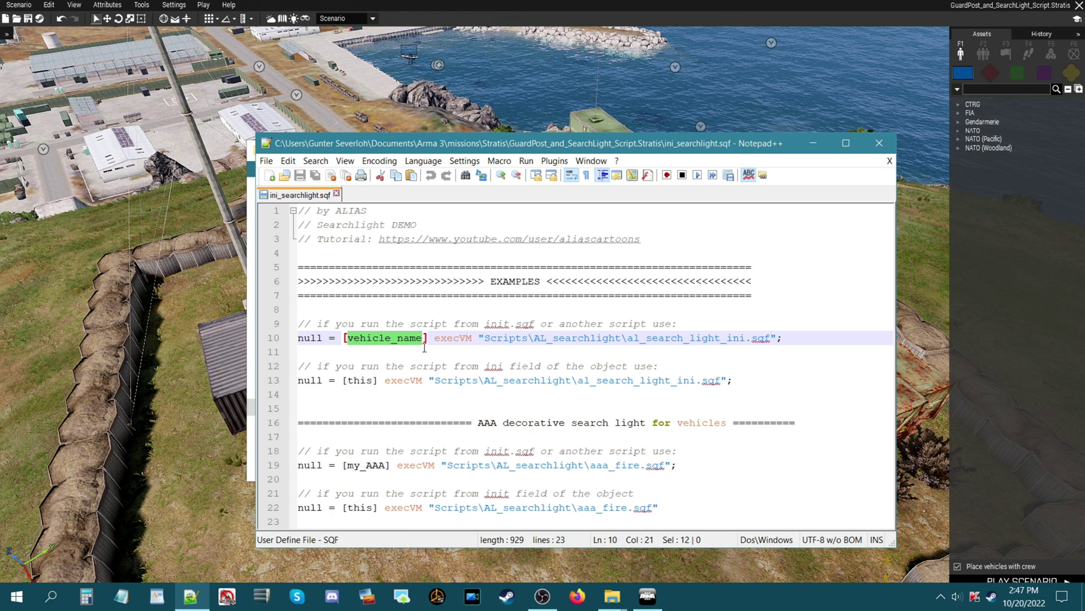
# Copy the execVM line for the object's init field, null = [this] execVM "Scripts\AL_searchlight\al_search_light_ini.sqf";, from ini_searchlight.sqf
pyautogui.click(424, 350)
pyautogui.click(300, 381)
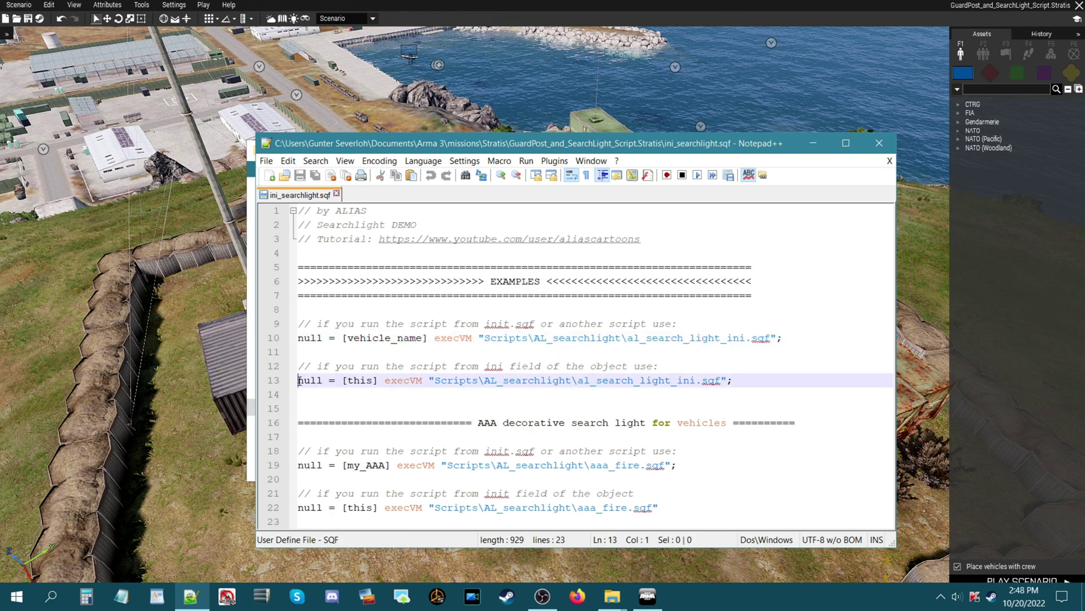
pyautogui.moveTo(300, 381); pyautogui.dragTo(732, 381)
pyautogui.rightClick(455, 381)
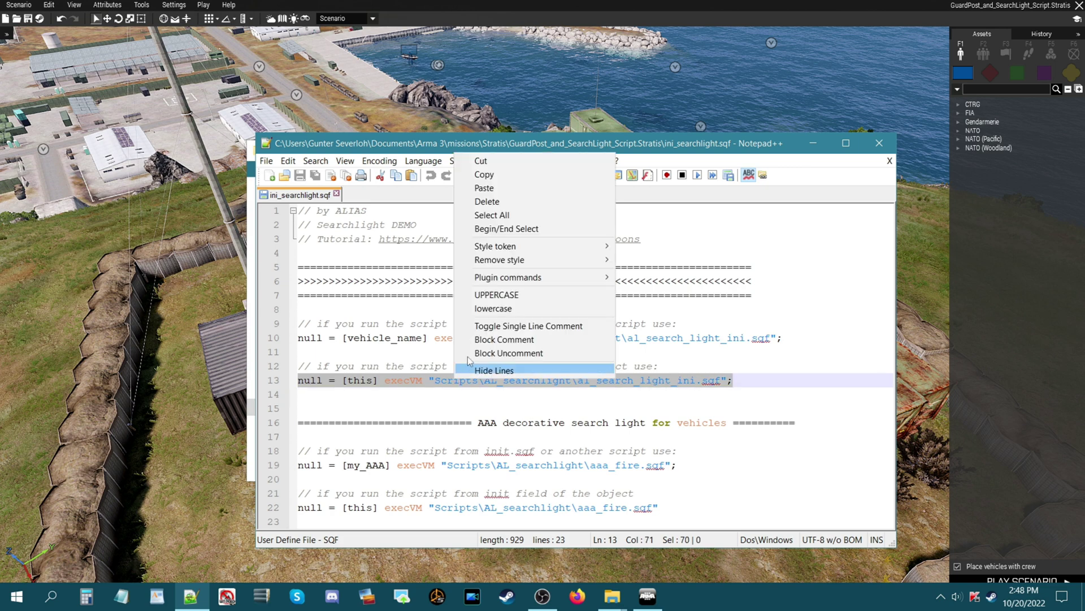
pyautogui.click(493, 174)
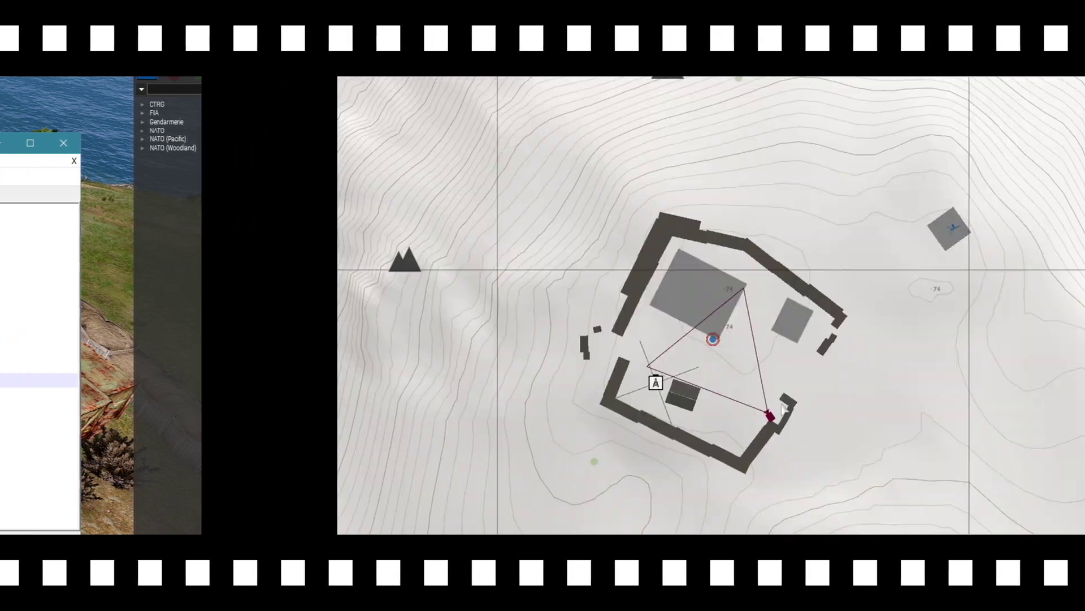
# Add the copied al_search_light_ini.sqf execVM line to the Init of the Hunter HMG on the air base road
pyautogui.scroll(-5, 783, 410)
pyautogui.moveTo(392, 400); pyautogui.dragTo(775, 382, button='right')
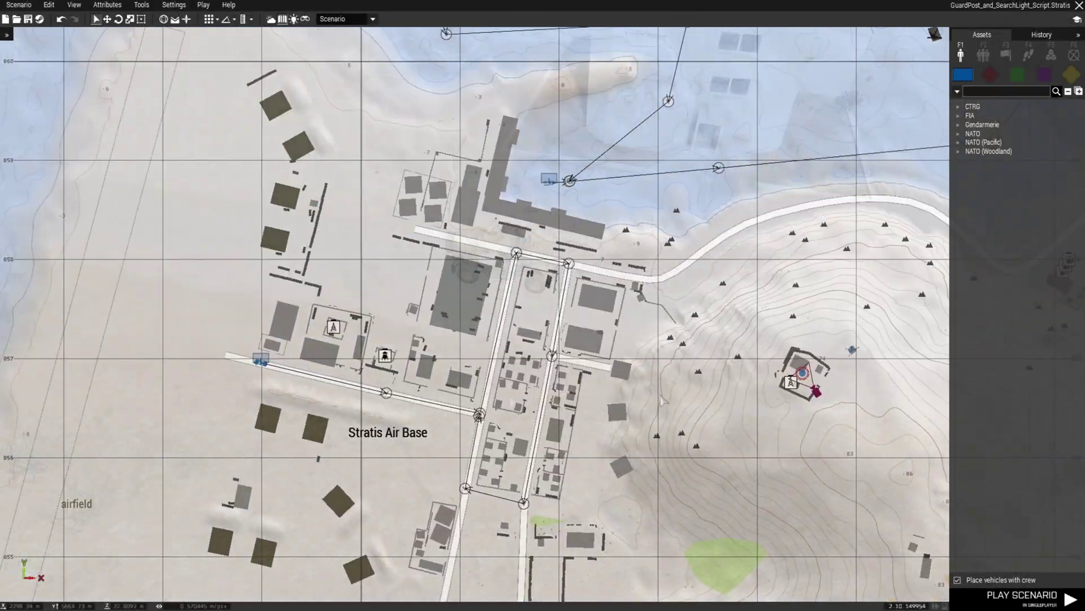
pyautogui.scroll(1, 369, 388)
pyautogui.scroll(3, 321, 361)
pyautogui.scroll(4, 538, 407)
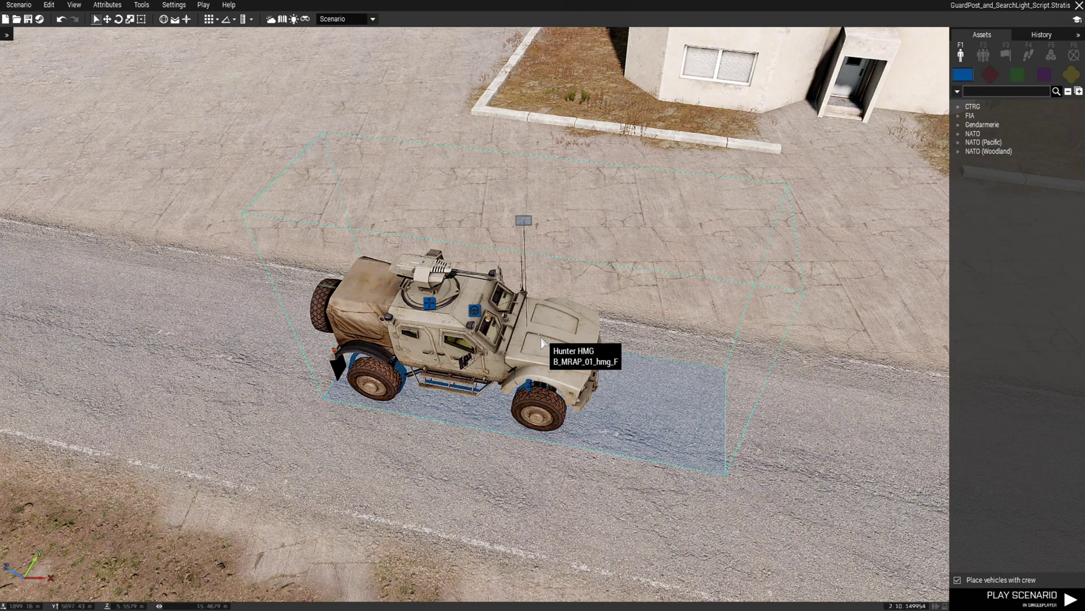
pyautogui.doubleClick(541, 342)
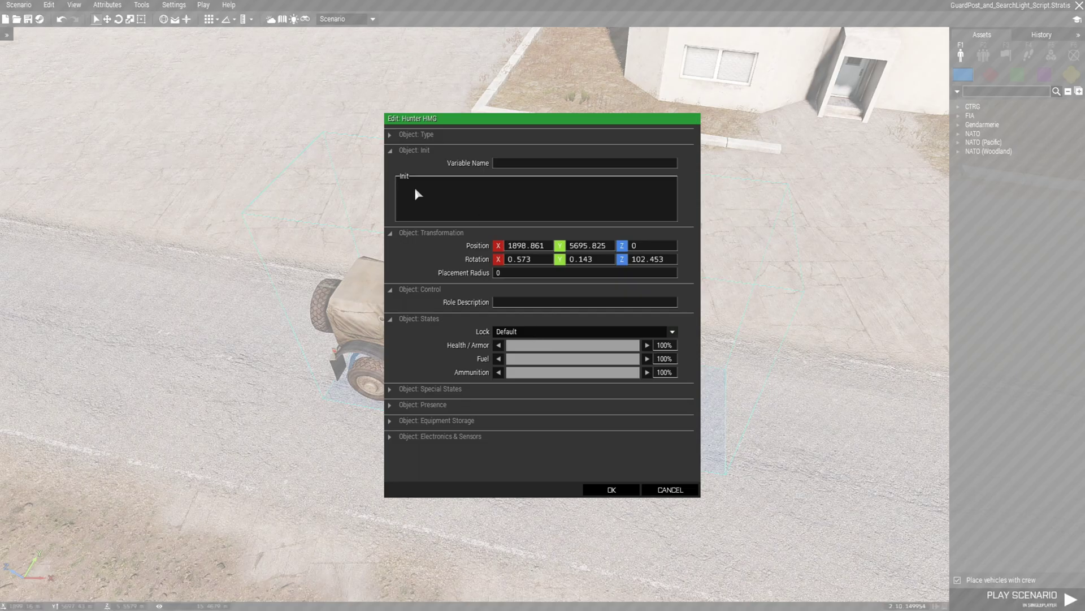
pyautogui.hotkey('ctrl', 'v')
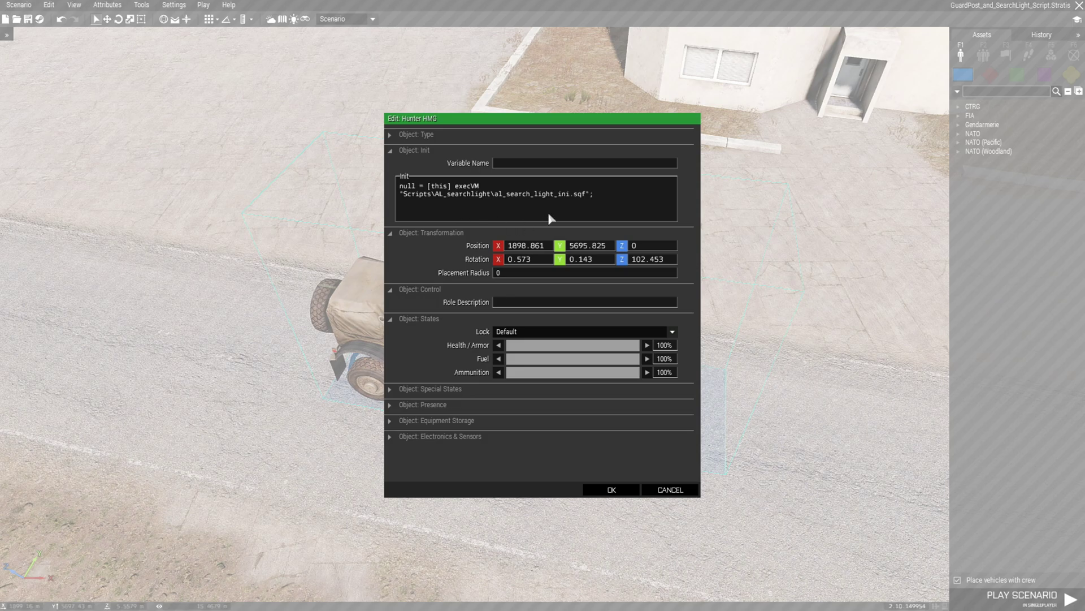
pyautogui.click(619, 489)
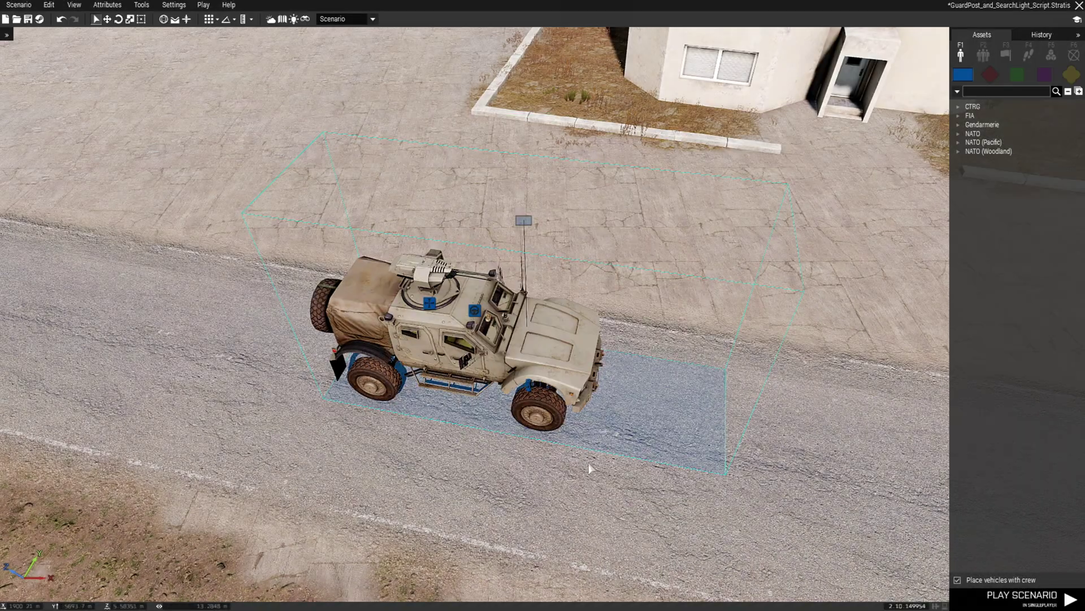
# Add the same al_search_light_ini.sqf execVM line to the Init of the Speedboat Minigun in the harbour
pyautogui.scroll(4, 482, 451)
pyautogui.press('d')
pyautogui.moveTo(296, 392); pyautogui.dragTo(260, 371, button='right')
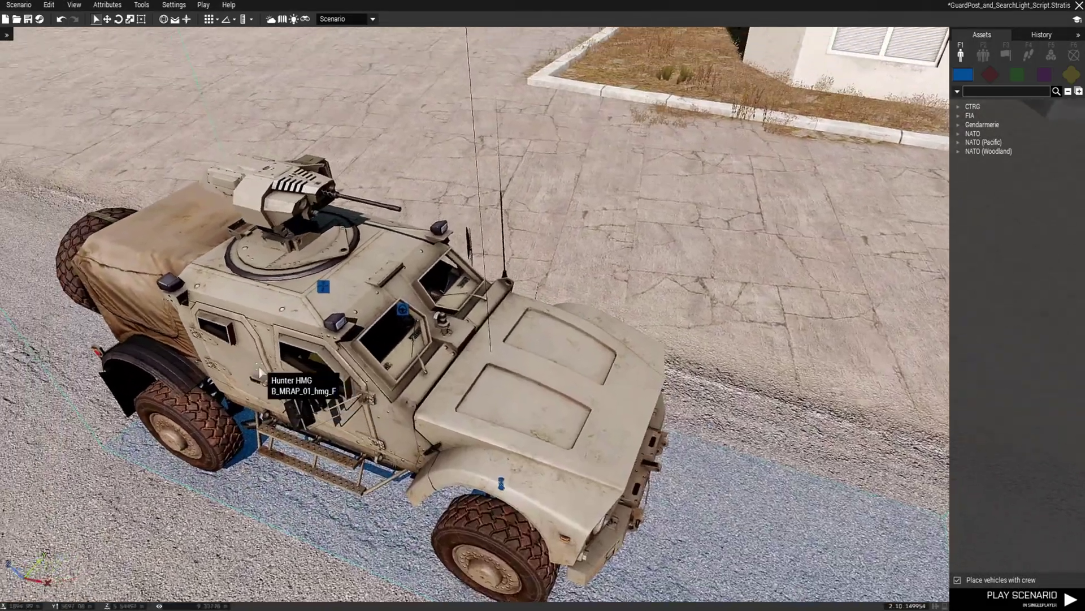
pyautogui.scroll(-5, 260, 373)
pyautogui.scroll(-5, 339, 463)
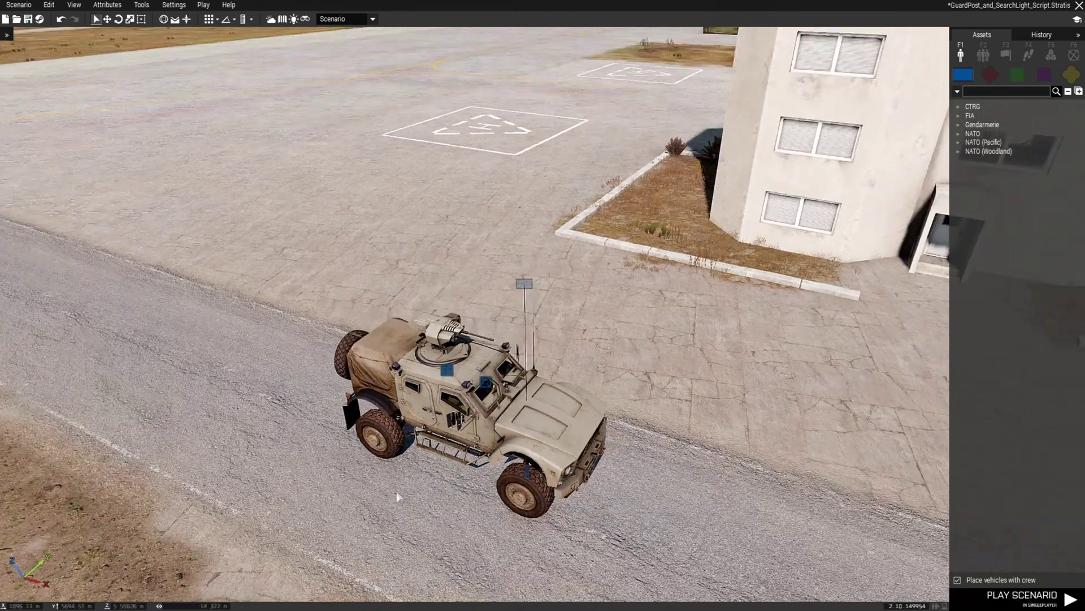
pyautogui.scroll(-5, 441, 492)
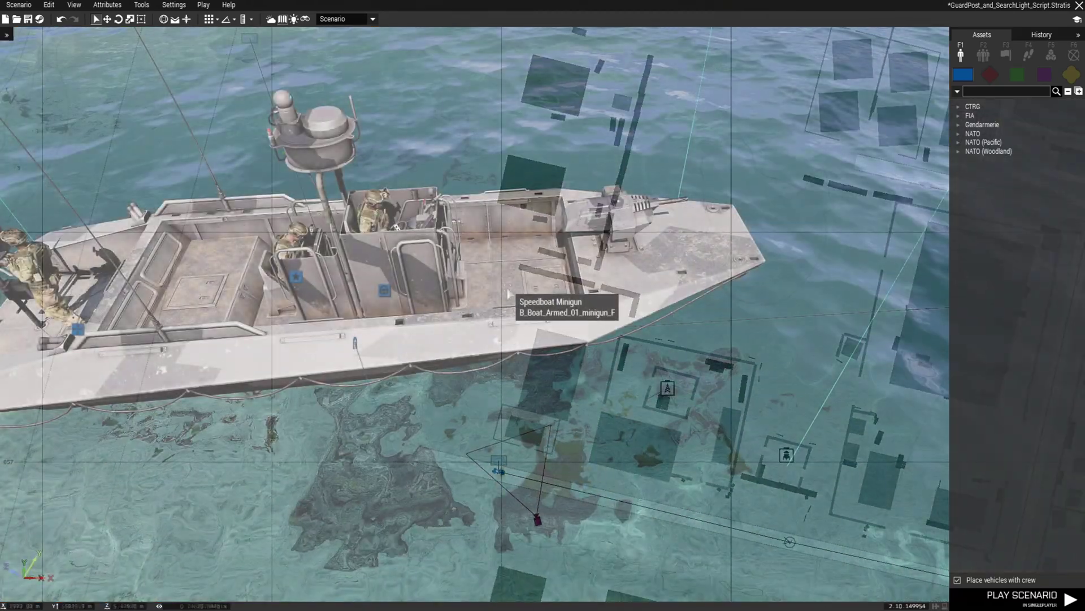
pyautogui.doubleClick(508, 294)
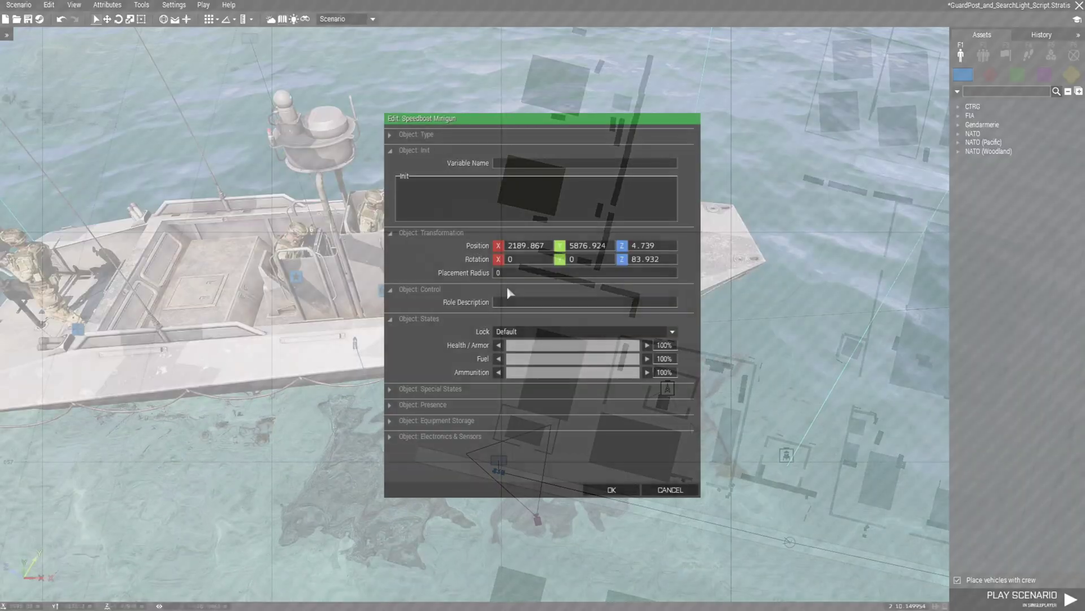
pyautogui.hotkey('ctrl', 'v')
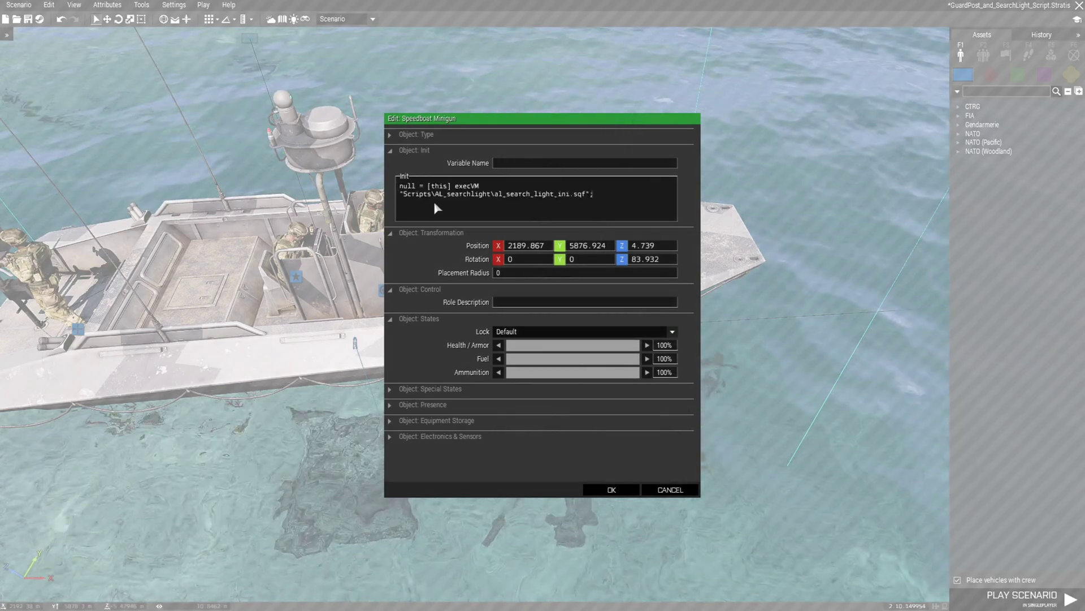
pyautogui.click(612, 490)
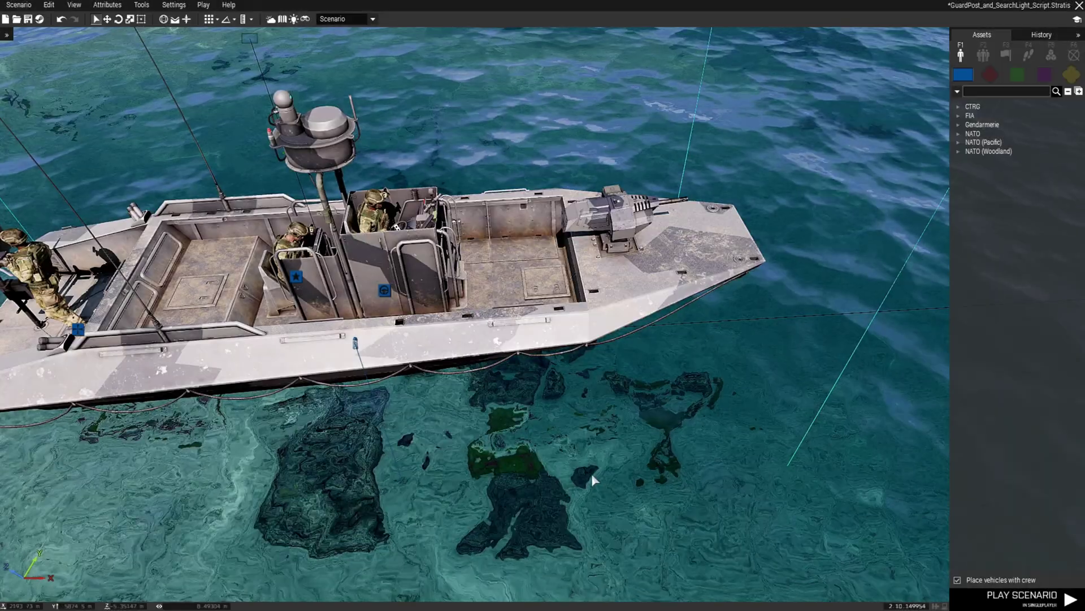
# Add the same al_search_light_ini.sqf execVM line to the Init of the Mk30 HMG .50 (Raised) on the tower
pyautogui.scroll(-5, 588, 480)
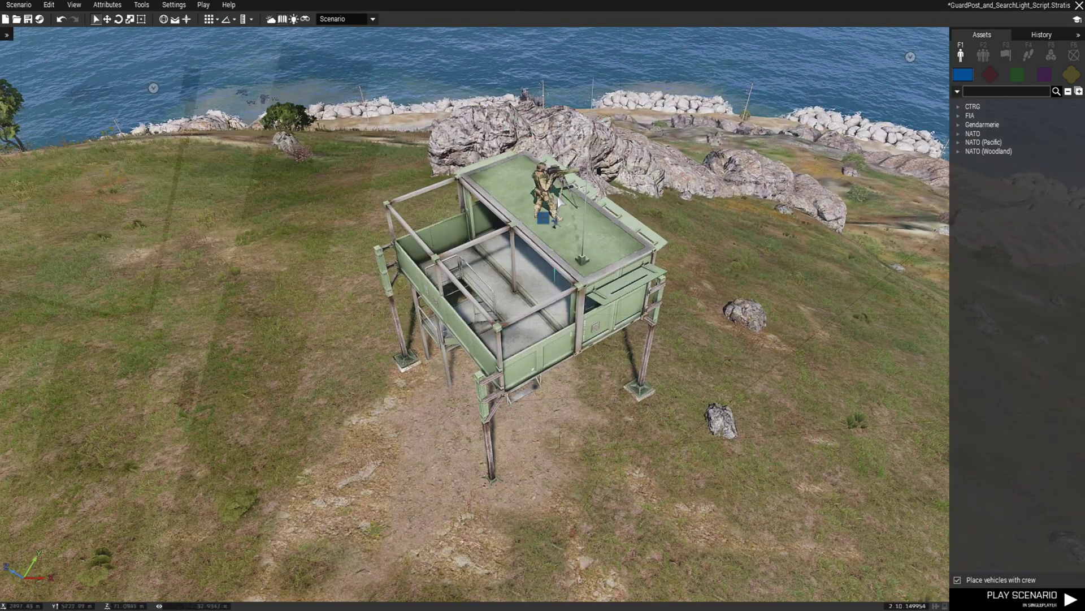
pyautogui.scroll(5, 559, 201)
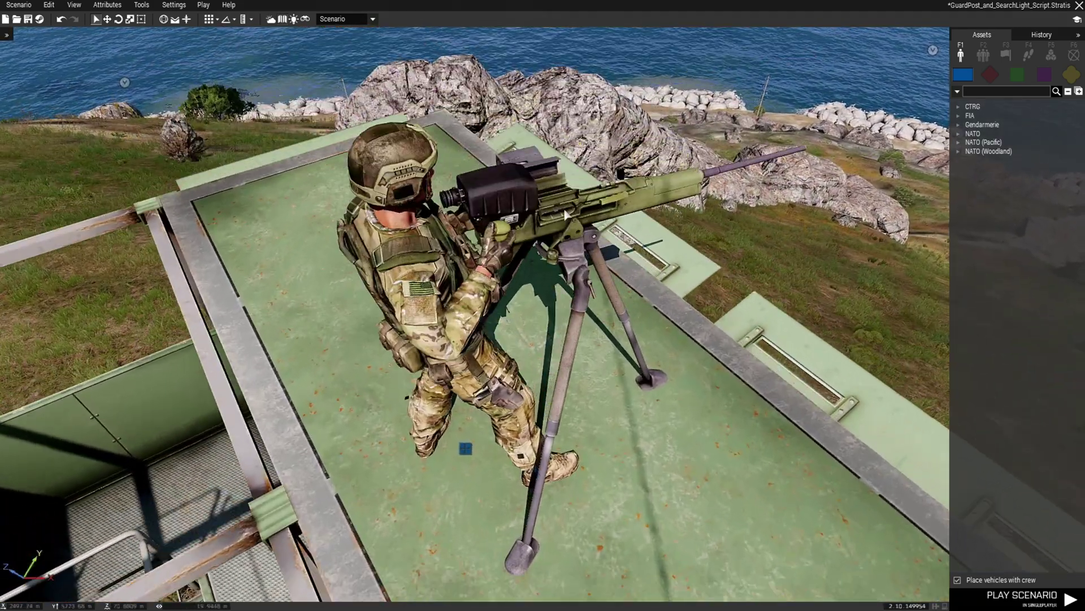
pyautogui.doubleClick(517, 225)
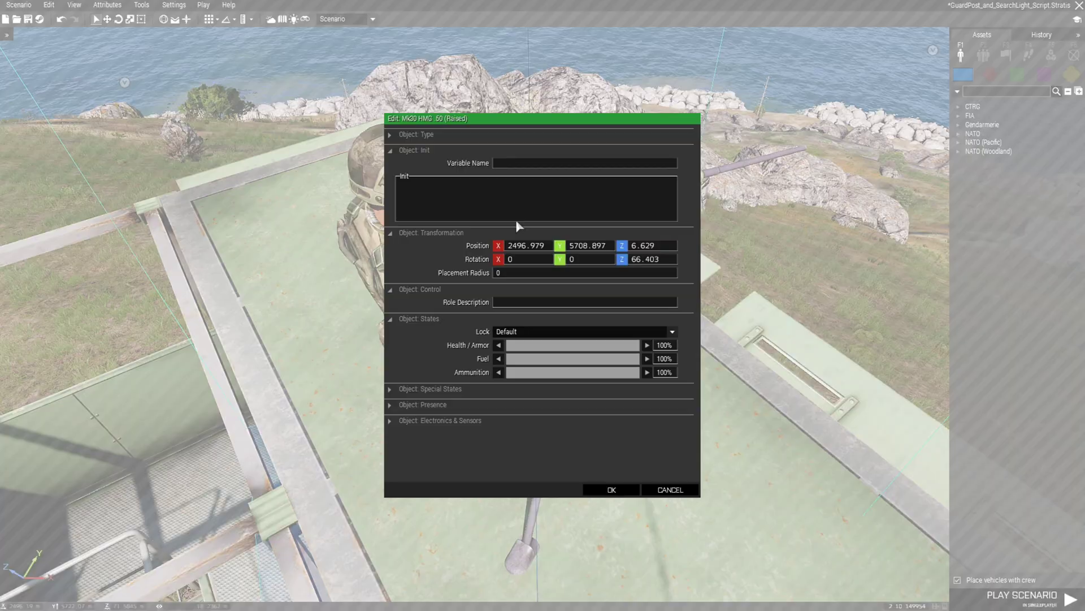
pyautogui.hotkey('ctrl', 'v')
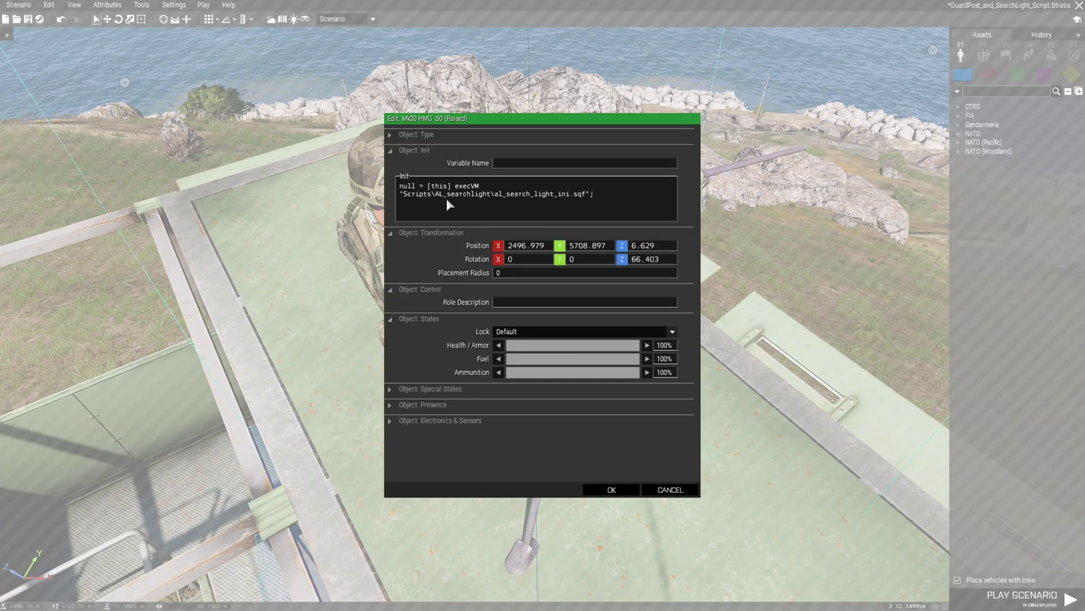
pyautogui.click(612, 490)
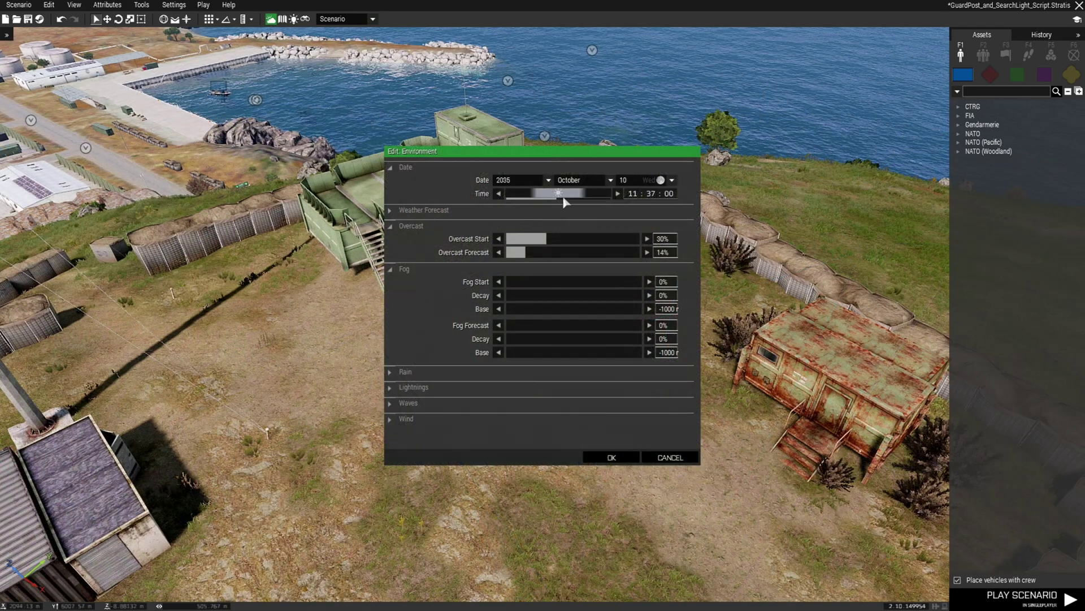
# Set the scenario's environment time to about 17:44 for dusk and apply it
pyautogui.click(564, 199)
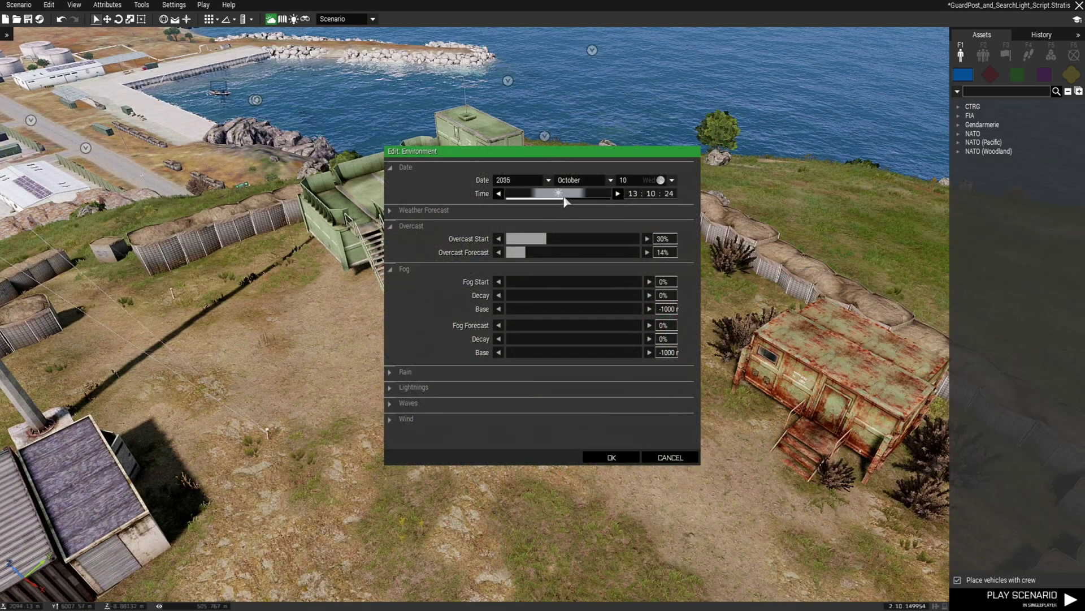
pyautogui.click(572, 197)
pyautogui.click(577, 198)
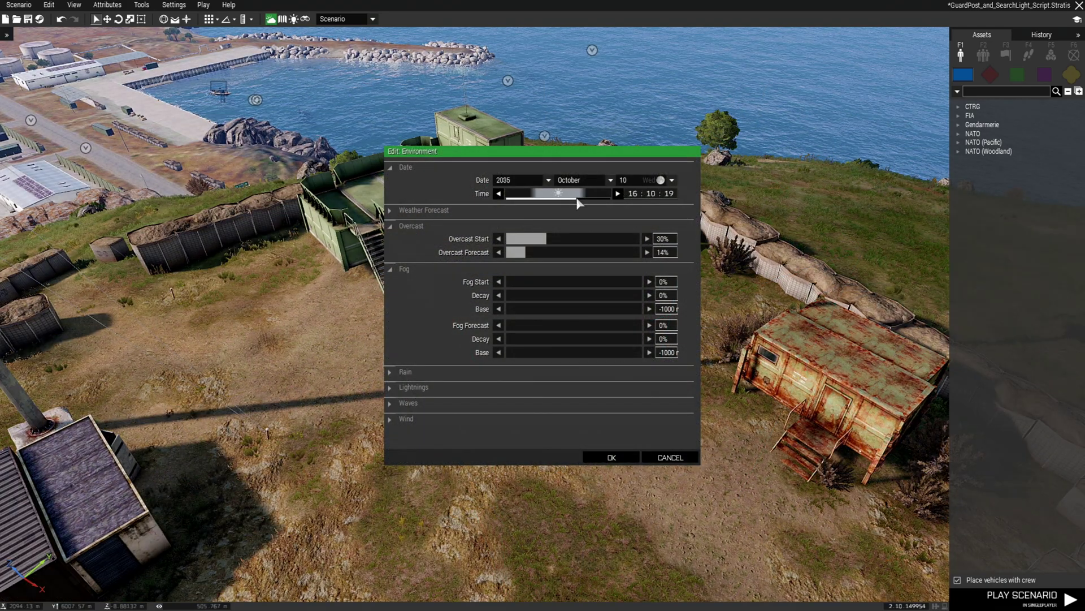
pyautogui.moveTo(579, 201); pyautogui.dragTo(586, 202)
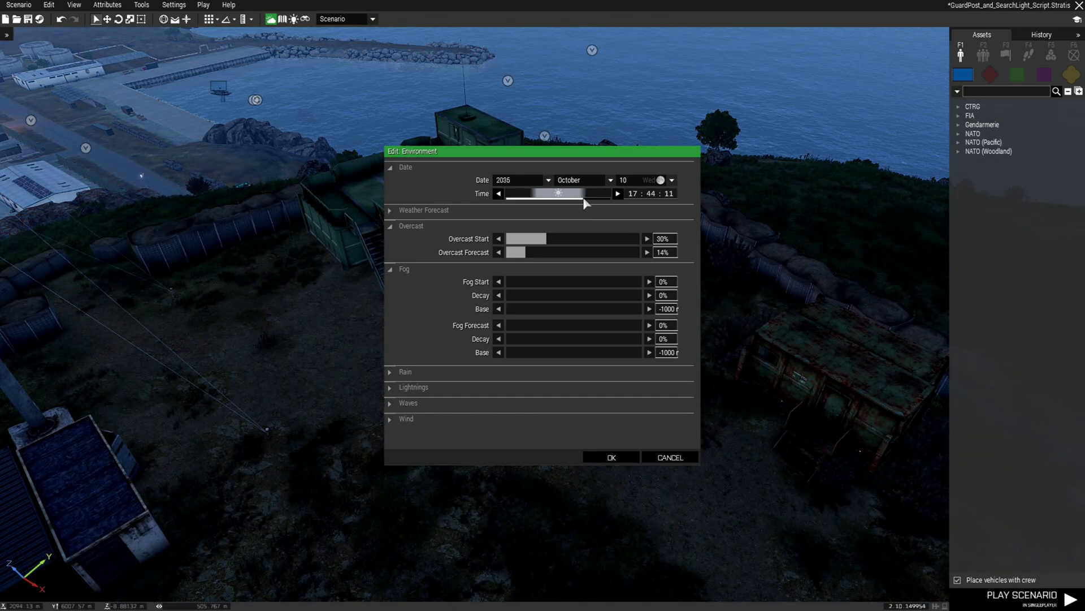
pyautogui.click(606, 457)
# Save and play the scenario, and orbit the spectator camera around the patrolling Hunter HMG to examine its searchlight
pyautogui.moveTo(579, 456); pyautogui.dragTo(514, 437, button='right')
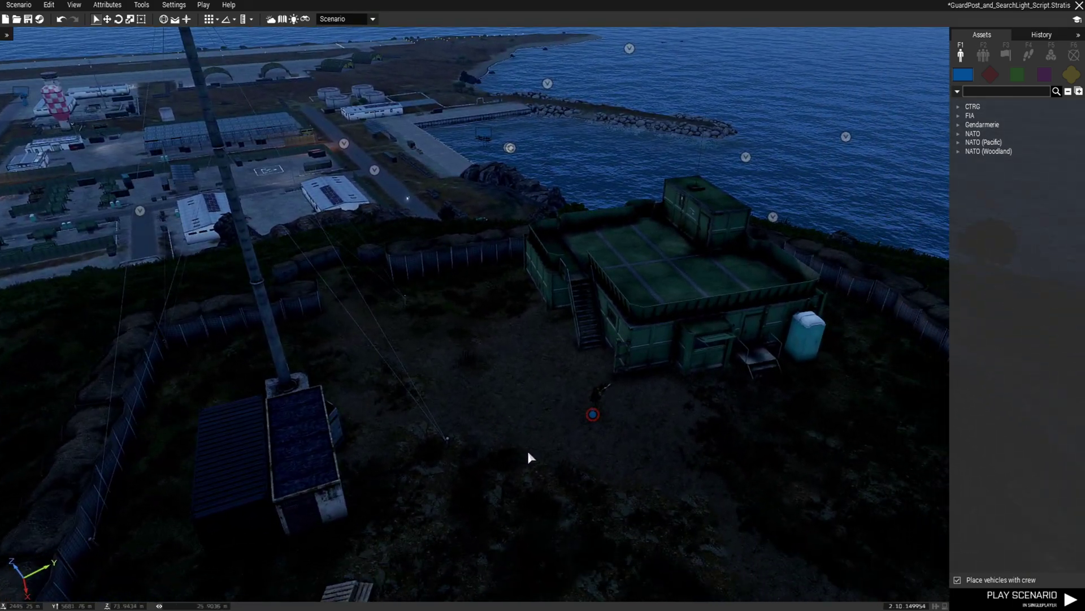
pyautogui.scroll(-1, 528, 451)
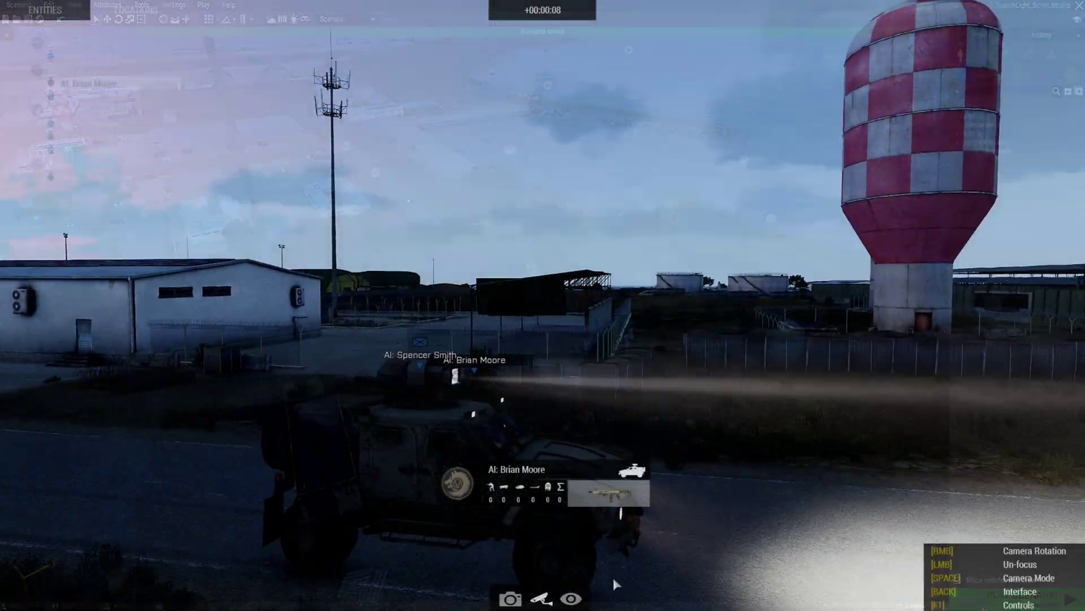
pyautogui.moveTo(613, 578); pyautogui.dragTo(767, 588, button='right')
pyautogui.press('BackSpace')
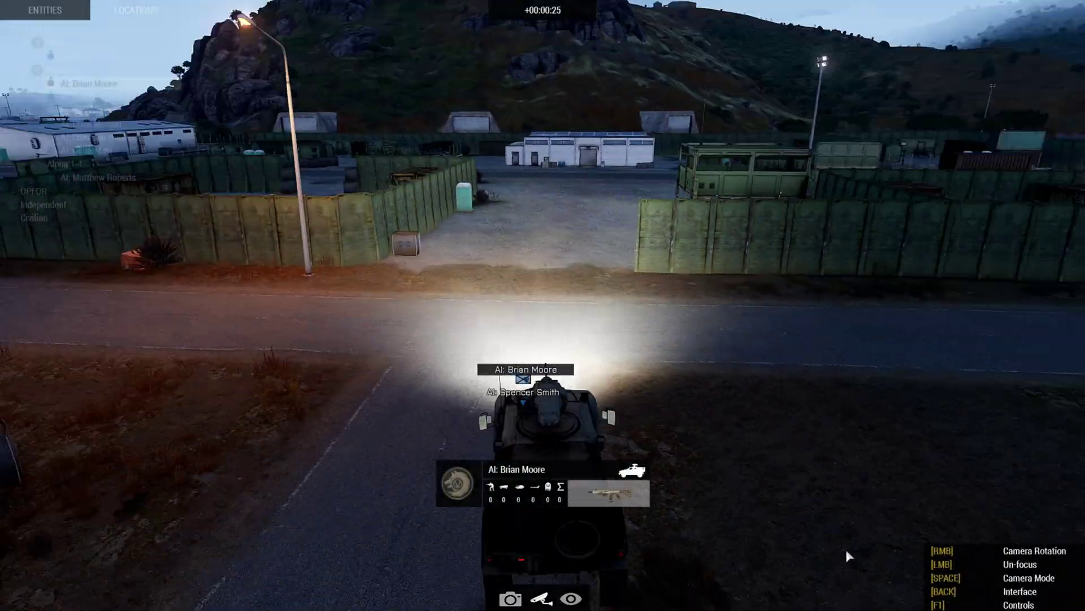
pyautogui.moveTo(846, 549); pyautogui.dragTo(755, 541, button='right')
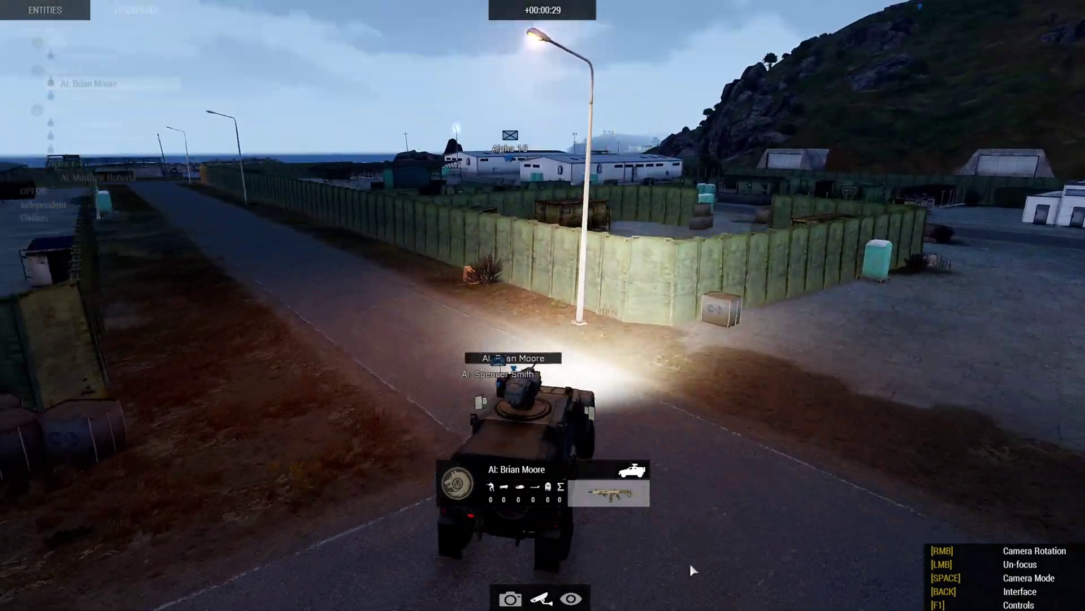
pyautogui.moveTo(691, 565); pyautogui.dragTo(476, 467, button='right')
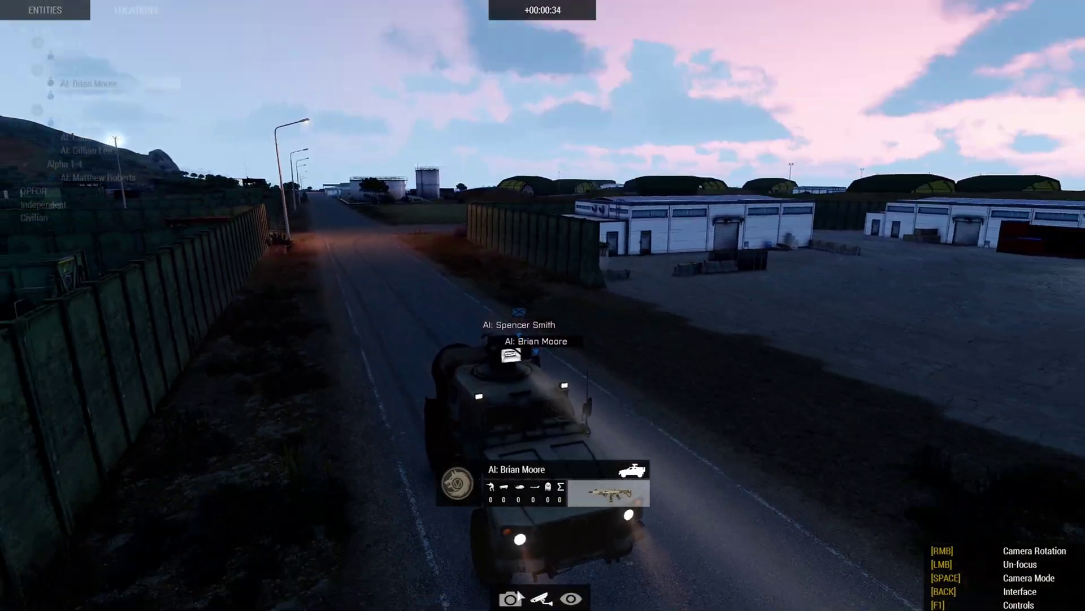
# Switch to the free spectator camera, release the focus on the Hunter HMG and fly above the base road towards the coast
pyautogui.click(509, 602)
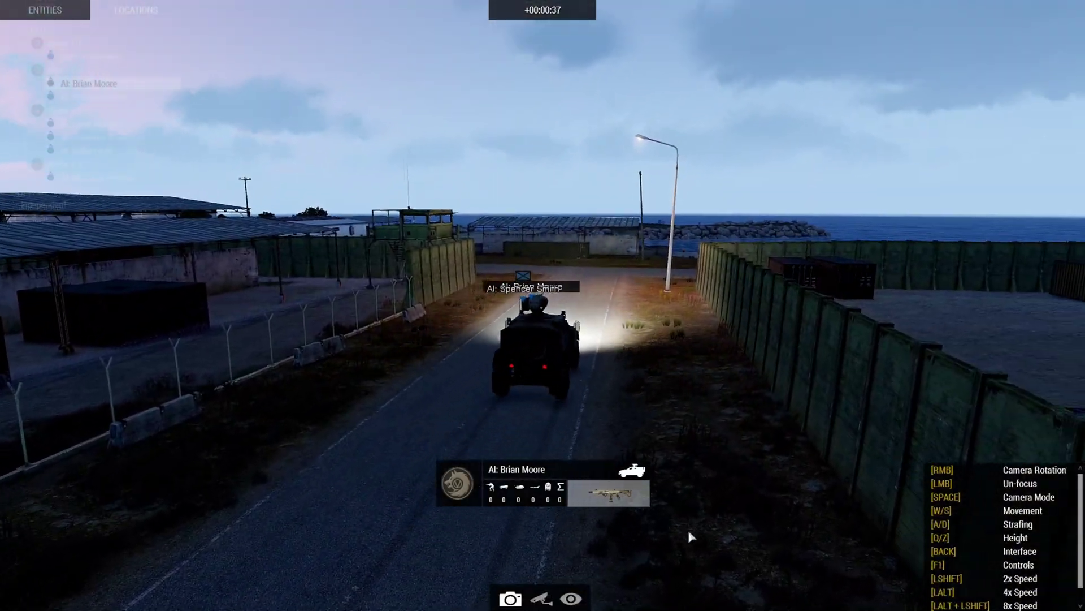
pyautogui.click(740, 511)
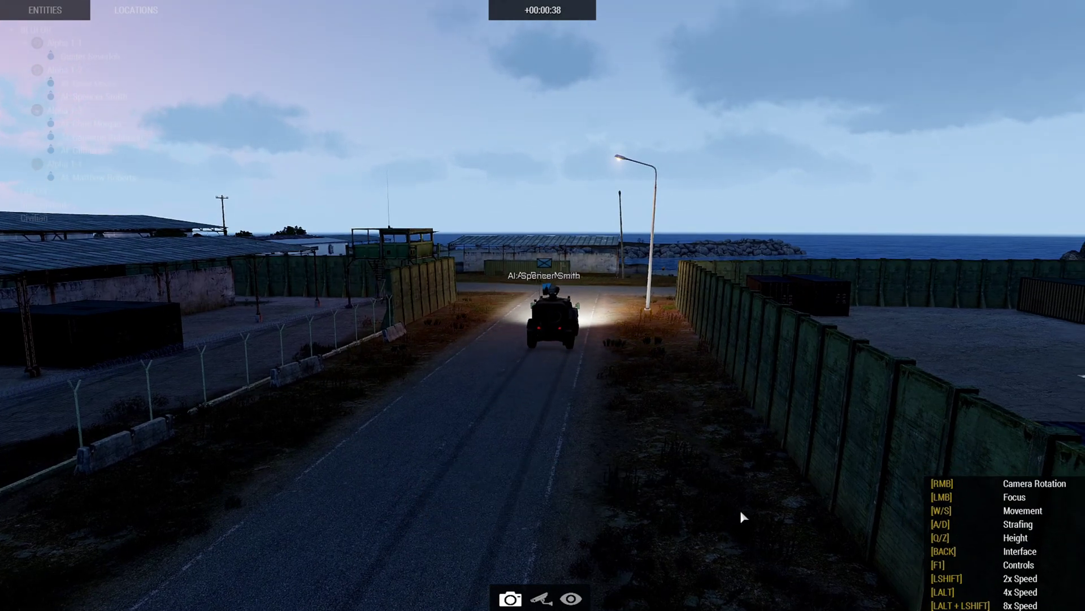
pyautogui.press('q')
pyautogui.press('w')
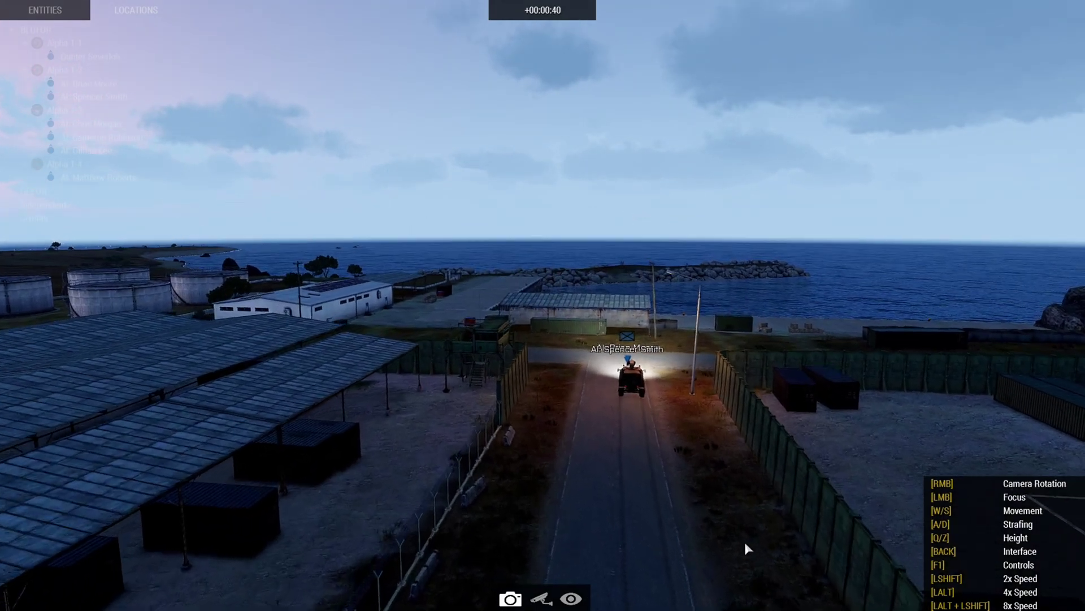
pyautogui.moveTo(745, 542); pyautogui.dragTo(858, 550, button='right')
pyautogui.press('w')
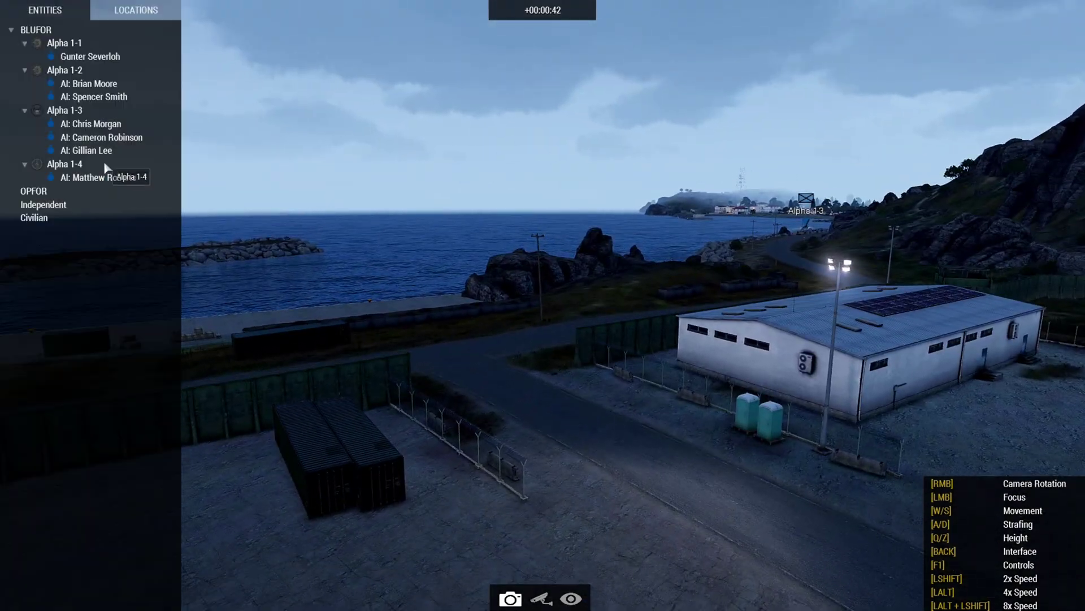
# Focus the third-person spectator camera on Alpha 1-3's speedboat and orbit it to examine the searchlight beam over the water
pyautogui.click(98, 125)
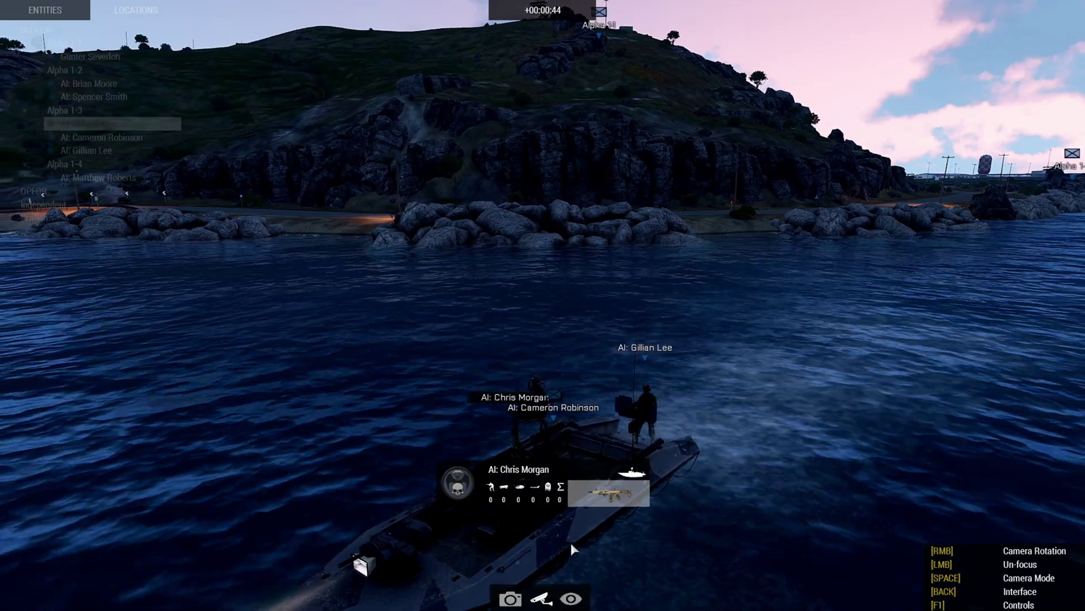
pyautogui.moveTo(571, 541); pyautogui.dragTo(637, 598, button='right')
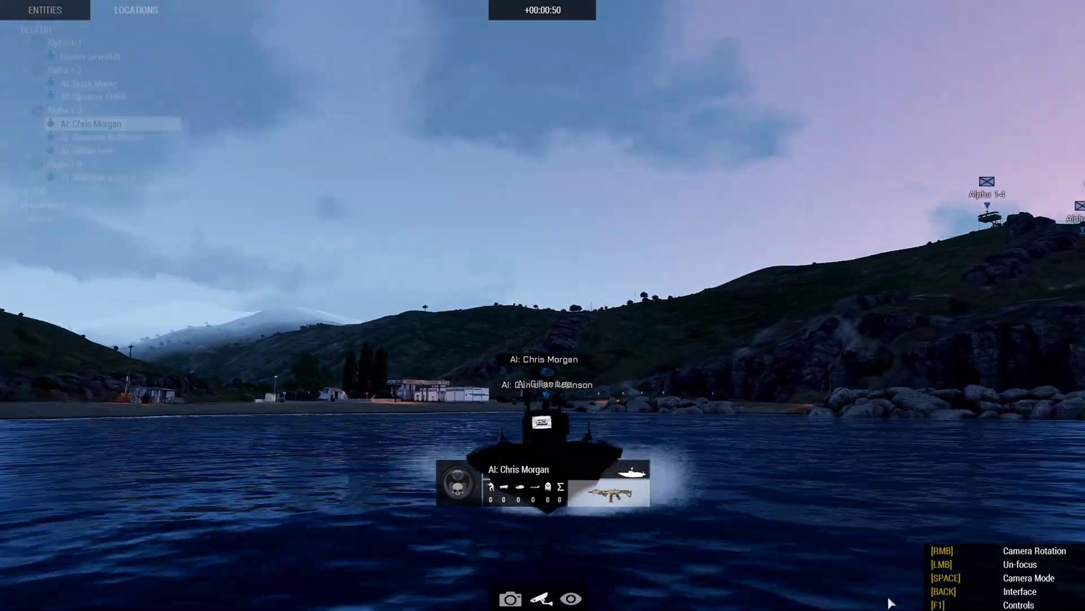
pyautogui.moveTo(889, 602); pyautogui.dragTo(1084, 526, button='right')
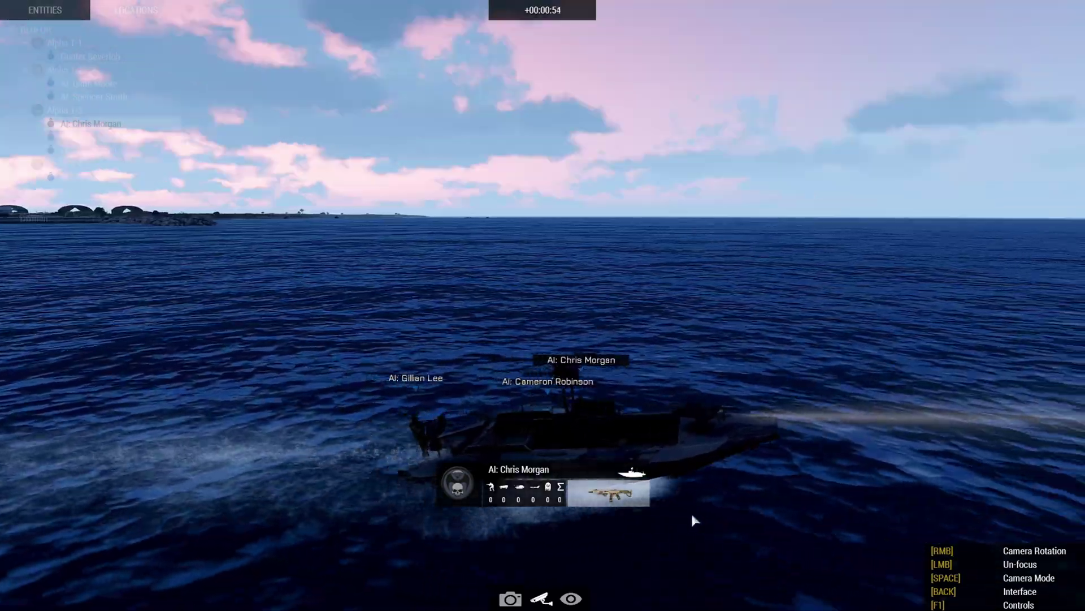
pyautogui.moveTo(690, 513); pyautogui.dragTo(117, 542, button='right')
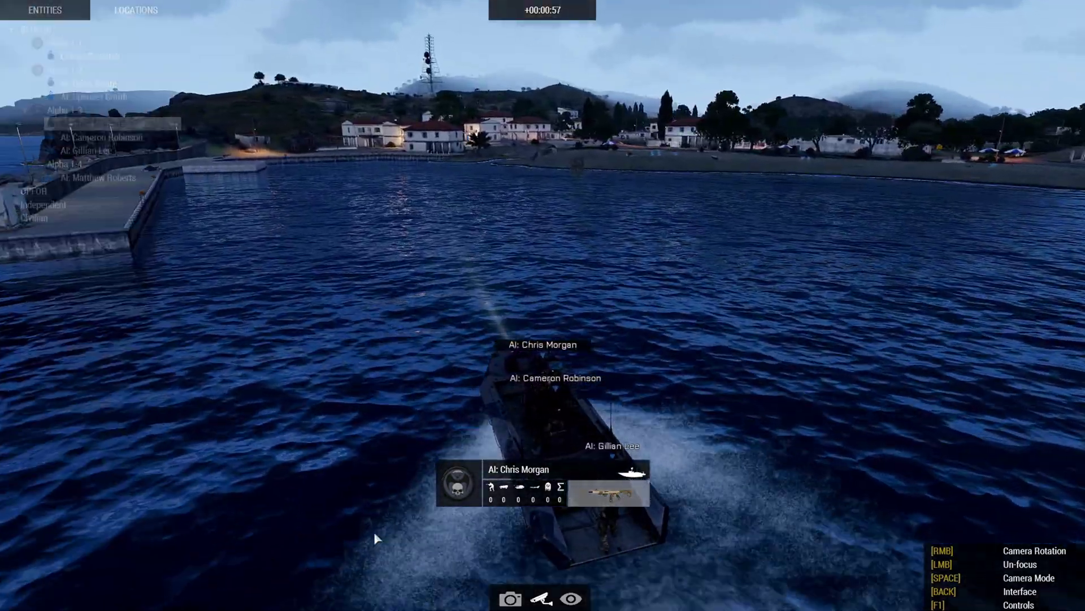
# Orbit the spectator camera around the speedboat and the tower's machine gun to examine their searchlight beams
pyautogui.moveTo(376, 537); pyautogui.dragTo(92, 531, button='right')
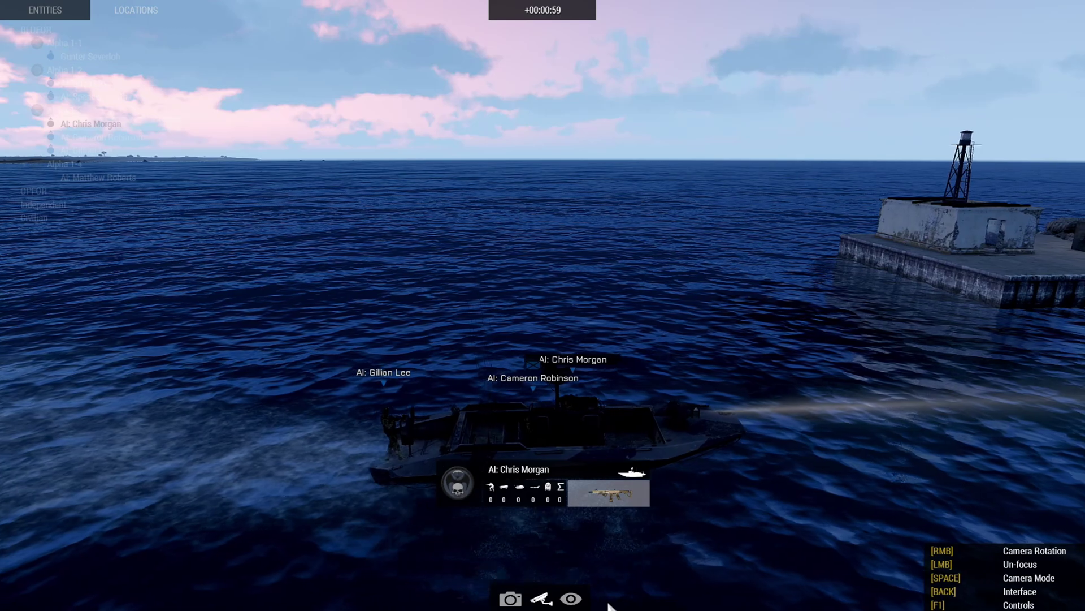
pyautogui.moveTo(608, 606); pyautogui.dragTo(558, 576, button='right')
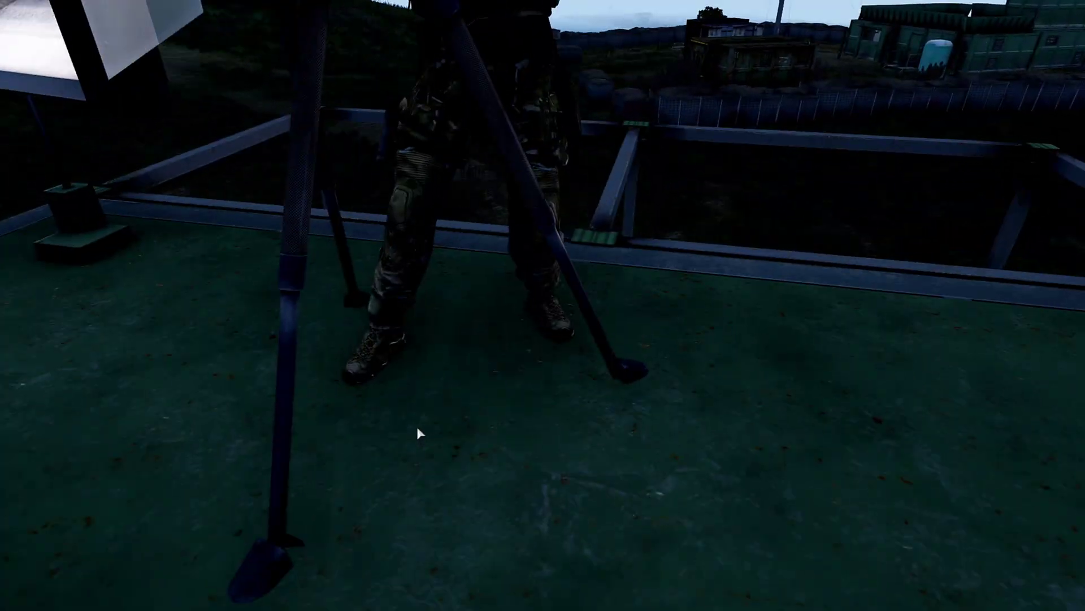
pyautogui.scroll(-3, 417, 428)
pyautogui.moveTo(399, 421); pyautogui.dragTo(310, 409, button='right')
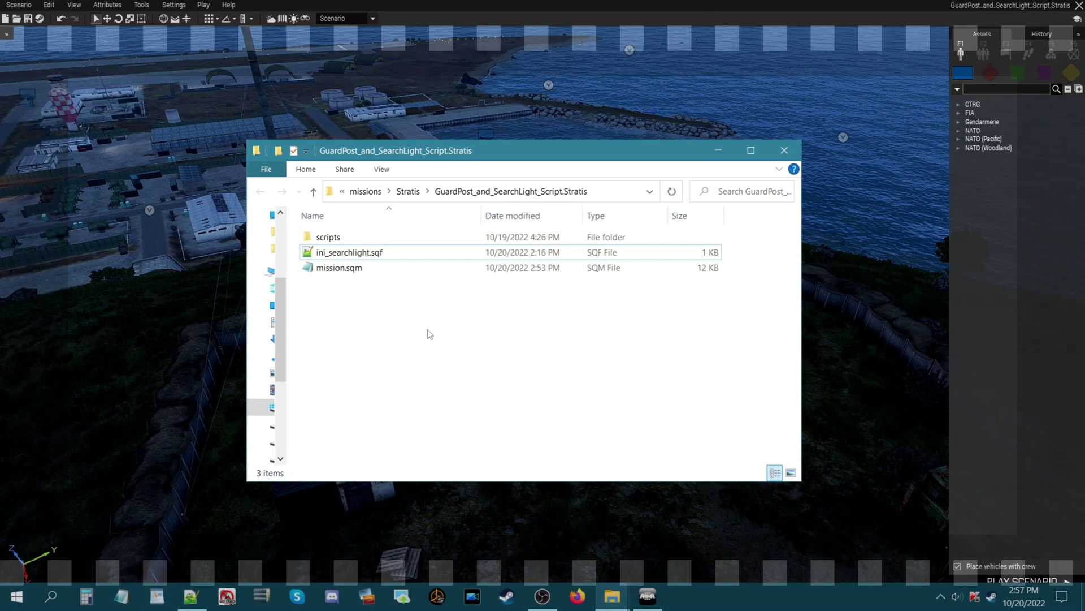
# Switch to the mission's folder in File Explorer and open GuardPost.sqf from its scripts subfolder in Notepad++
pyautogui.doubleClick(331, 240)
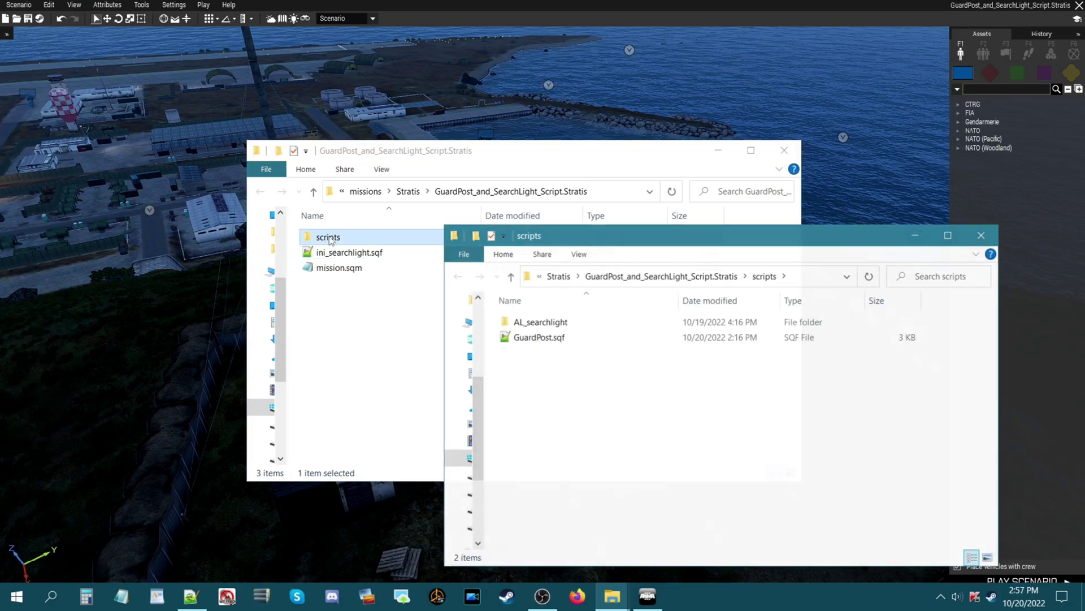
pyautogui.moveTo(597, 247); pyautogui.dragTo(522, 183)
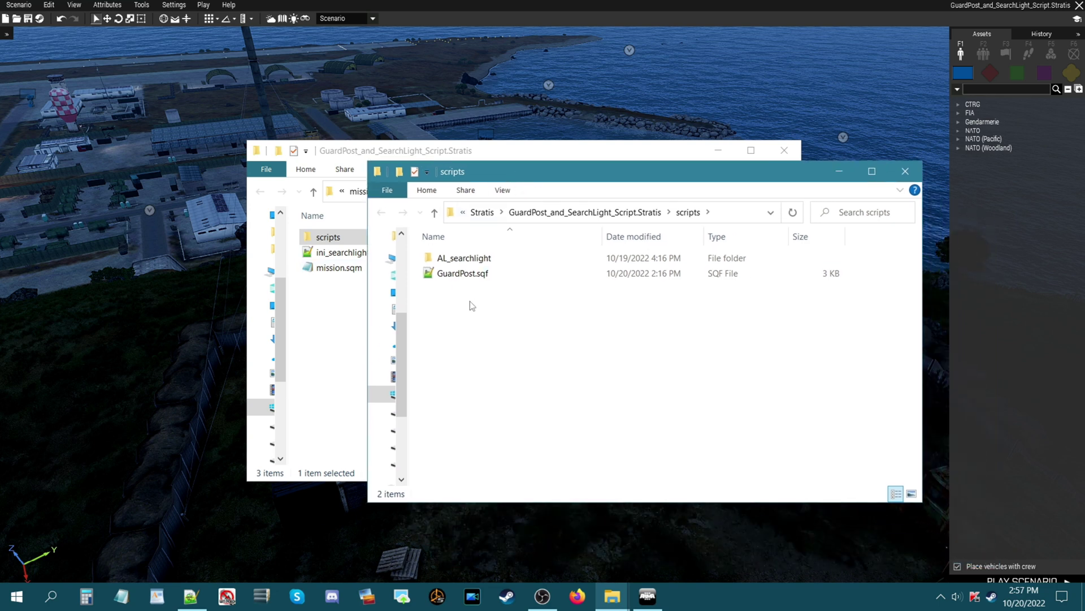
pyautogui.click(462, 276)
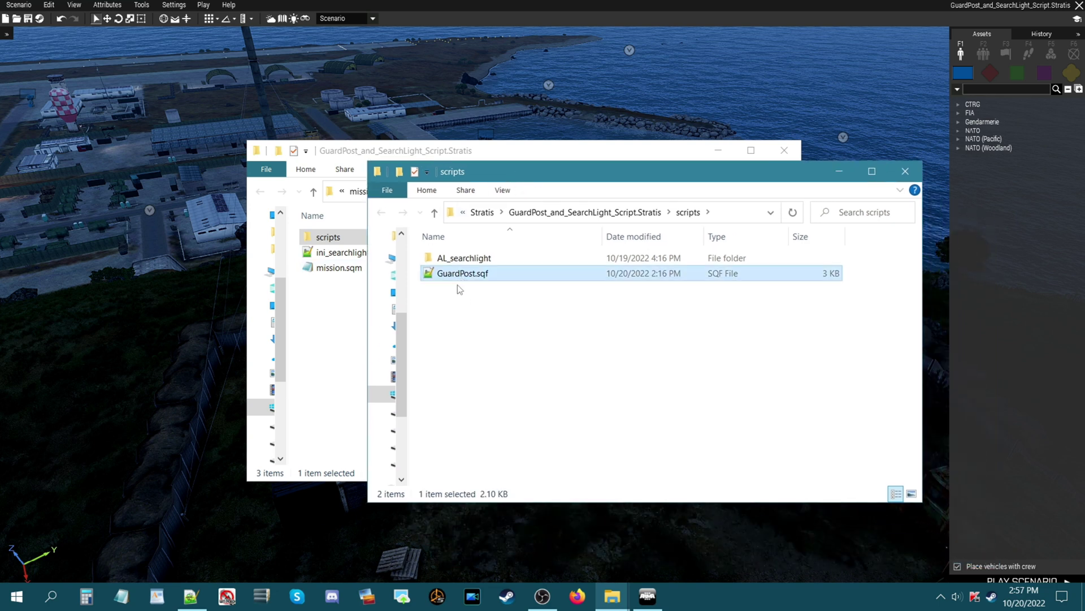
pyautogui.doubleClick(466, 274)
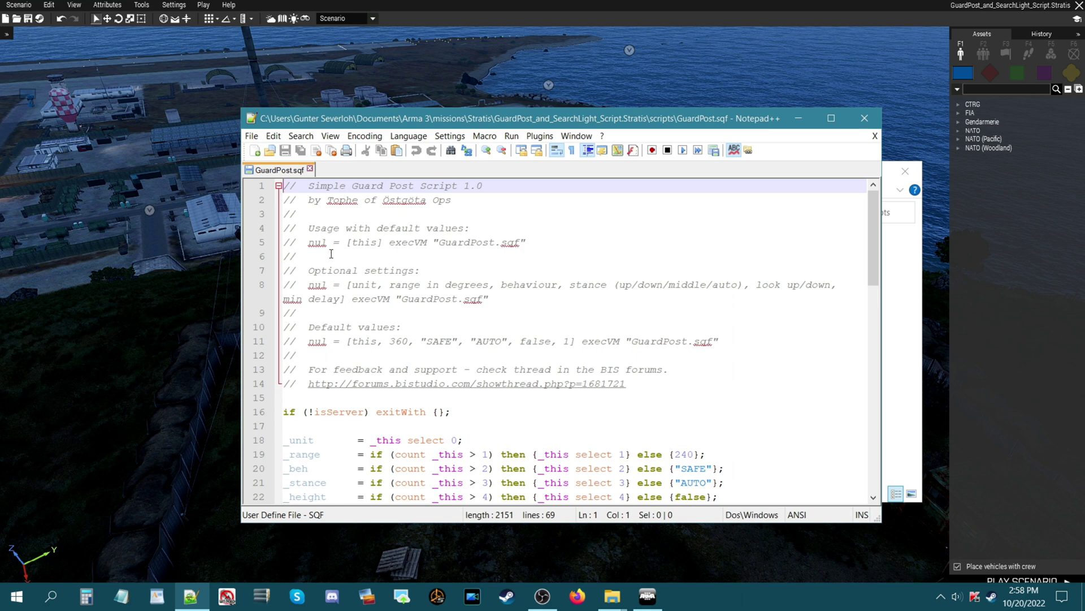
# Review the usage lines in GuardPost.sqf and copy the default-values call nul = [this, 360, "SAFE", "AUTO", false, 1] execVM "GuardPost.sqf"
pyautogui.moveTo(310, 243); pyautogui.dragTo(402, 243)
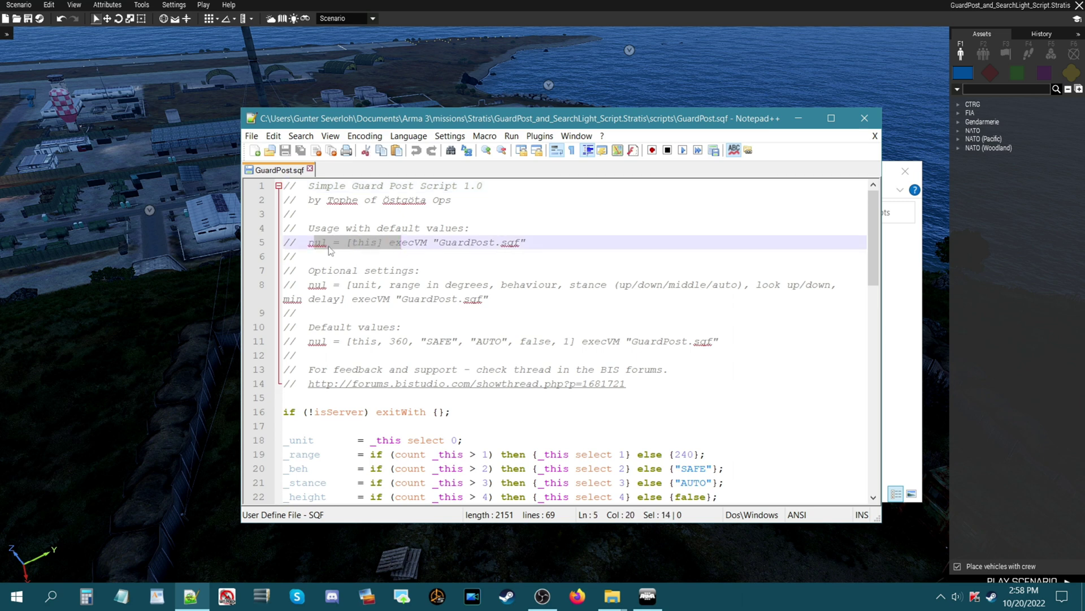
pyautogui.click(311, 242)
pyautogui.moveTo(311, 242); pyautogui.dragTo(531, 255)
pyautogui.click(531, 256)
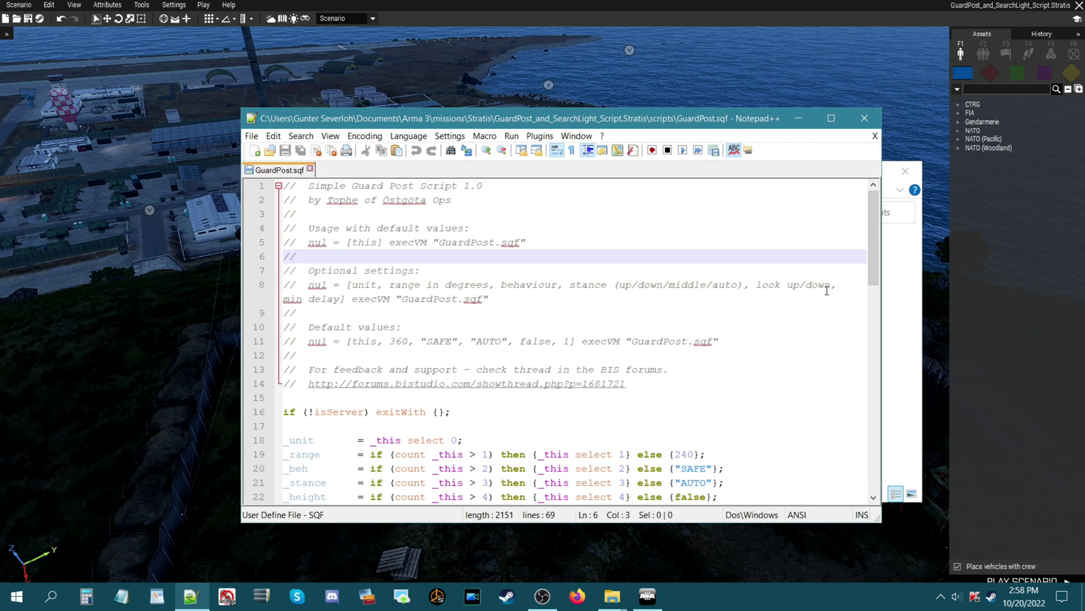
pyautogui.scroll(-1, 384, 316)
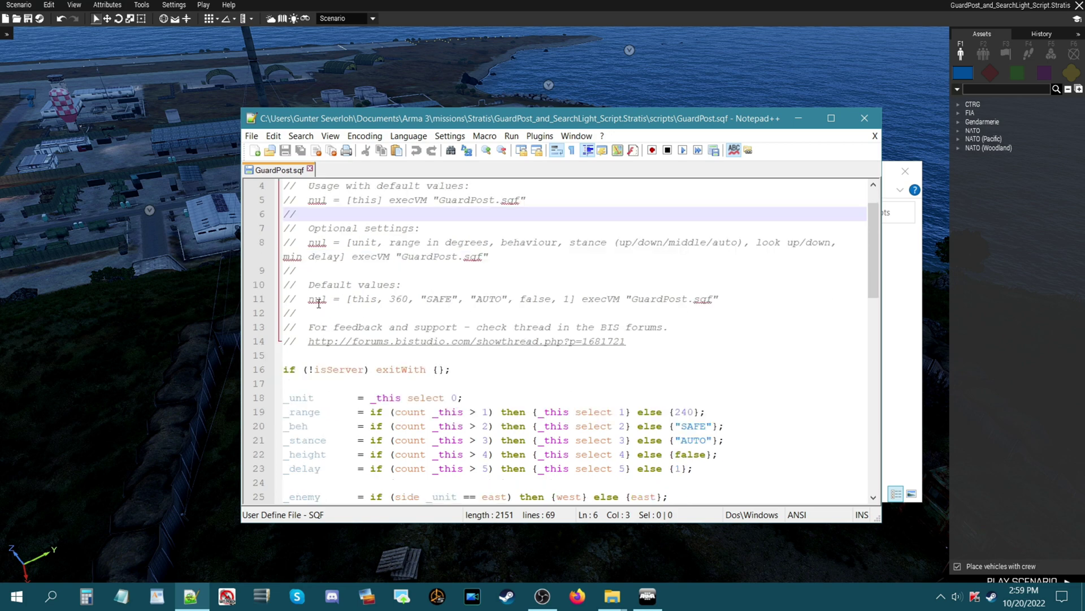
pyautogui.click(308, 300)
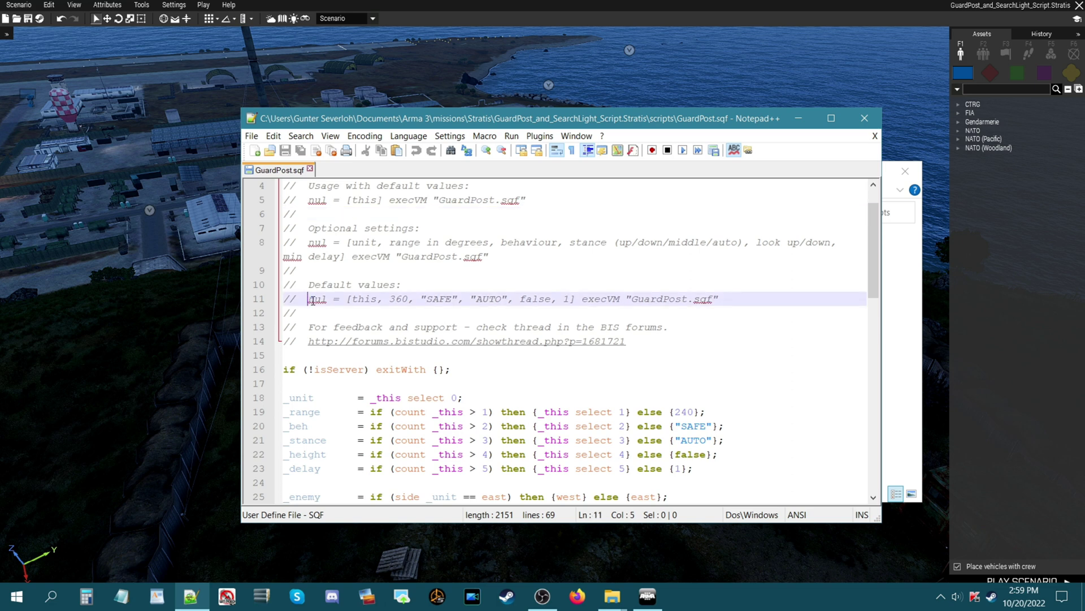
pyautogui.moveTo(312, 300); pyautogui.dragTo(720, 305)
pyautogui.hotkey('ctrl', 'c')
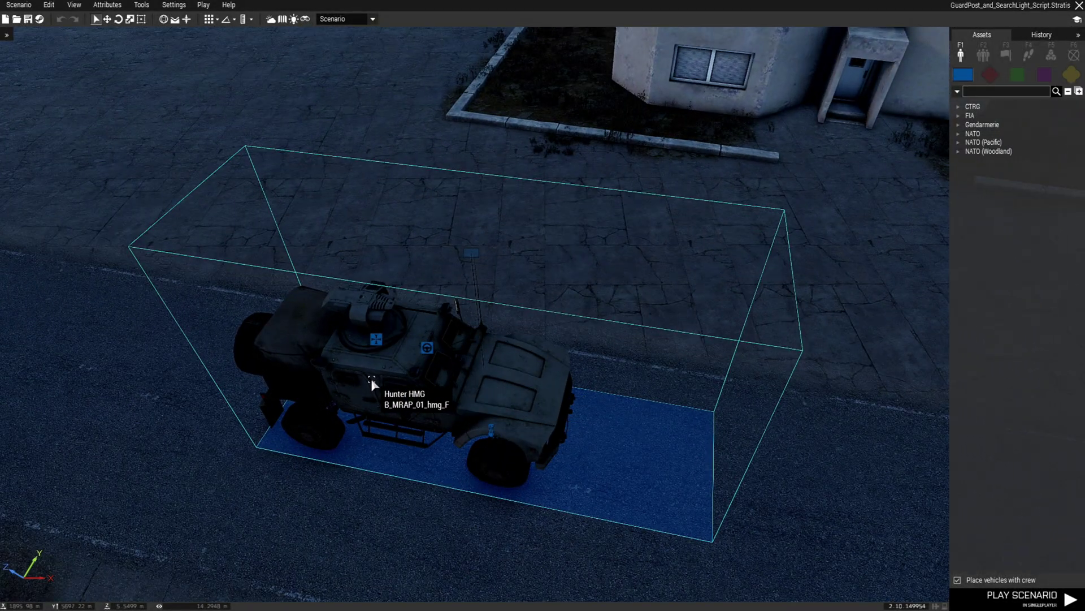
# In the Arma 3 editor, set the Hunter HMG gunner's Init to nul = [this, 360, "SAFE", "AUTO", false, 1] execVM "scripts\GuardPost.sqf"
pyautogui.scroll(3, 373, 339)
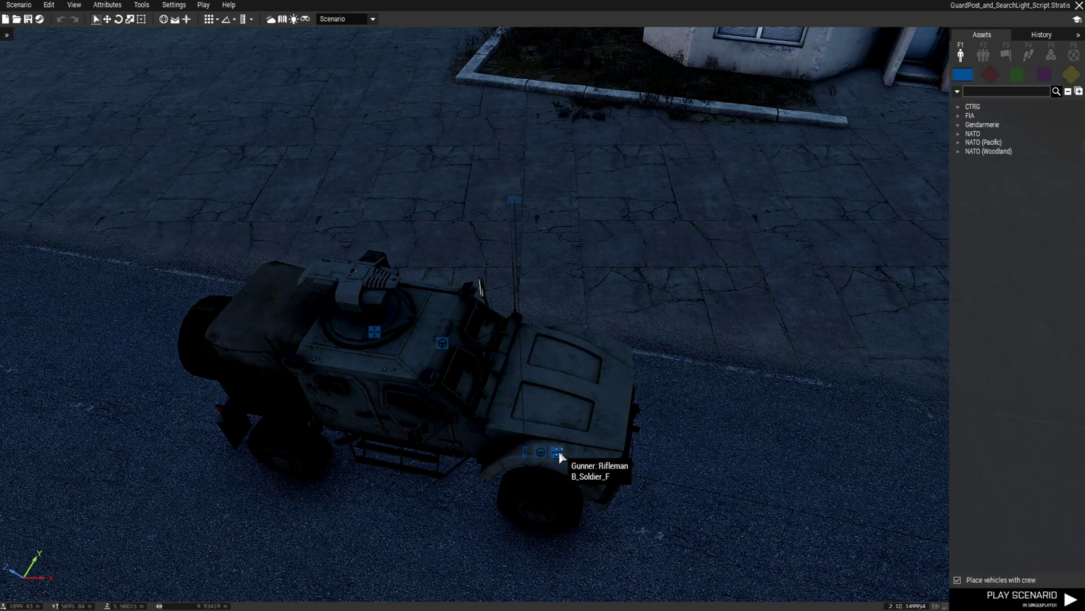
pyautogui.doubleClick(558, 451)
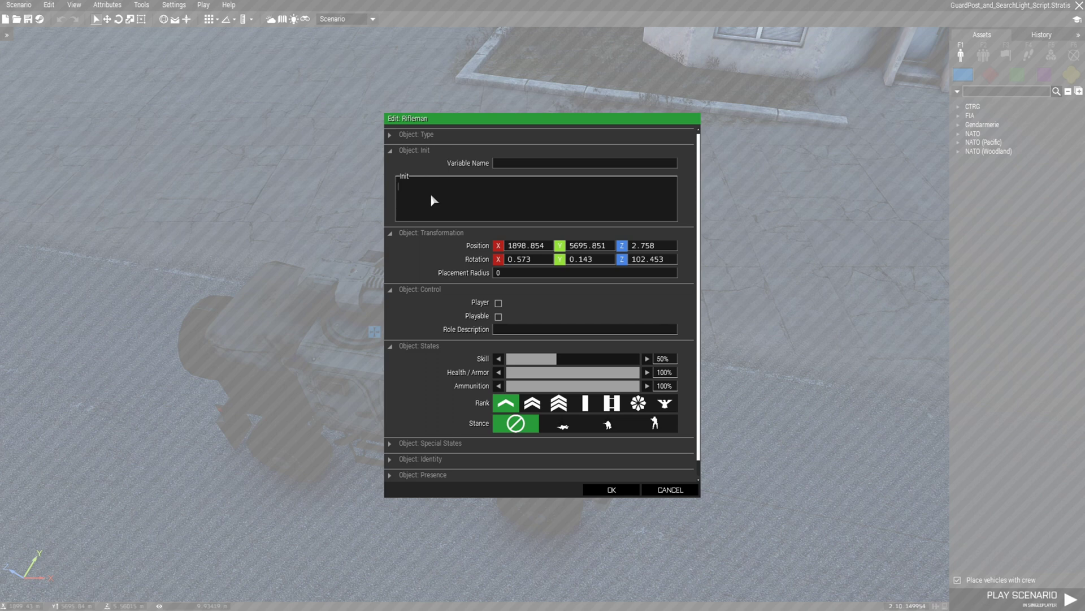
pyautogui.hotkey('ctrl', 'v')
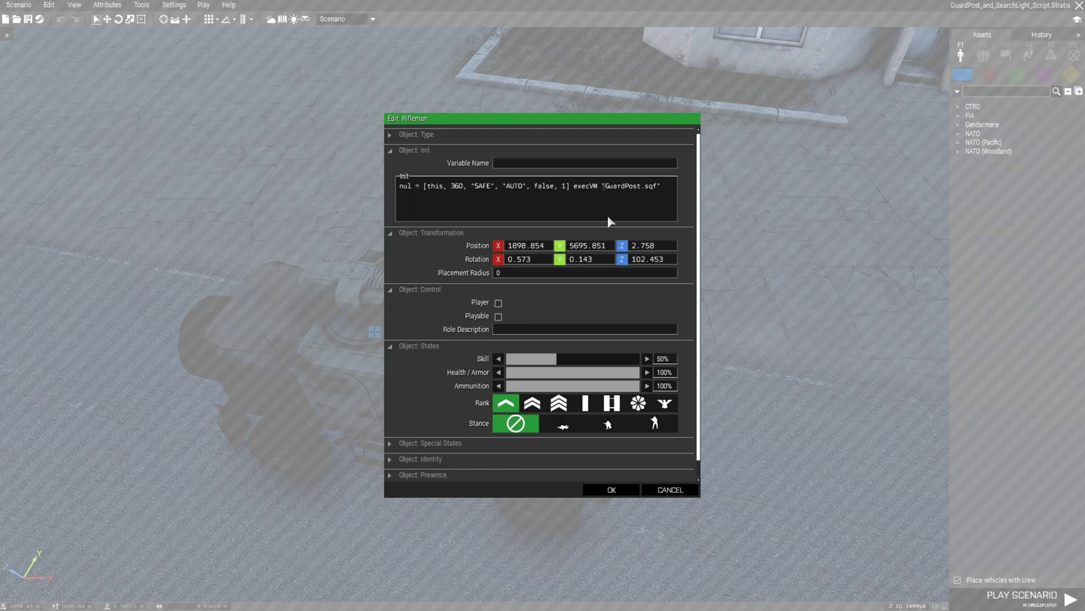
pyautogui.write('script')
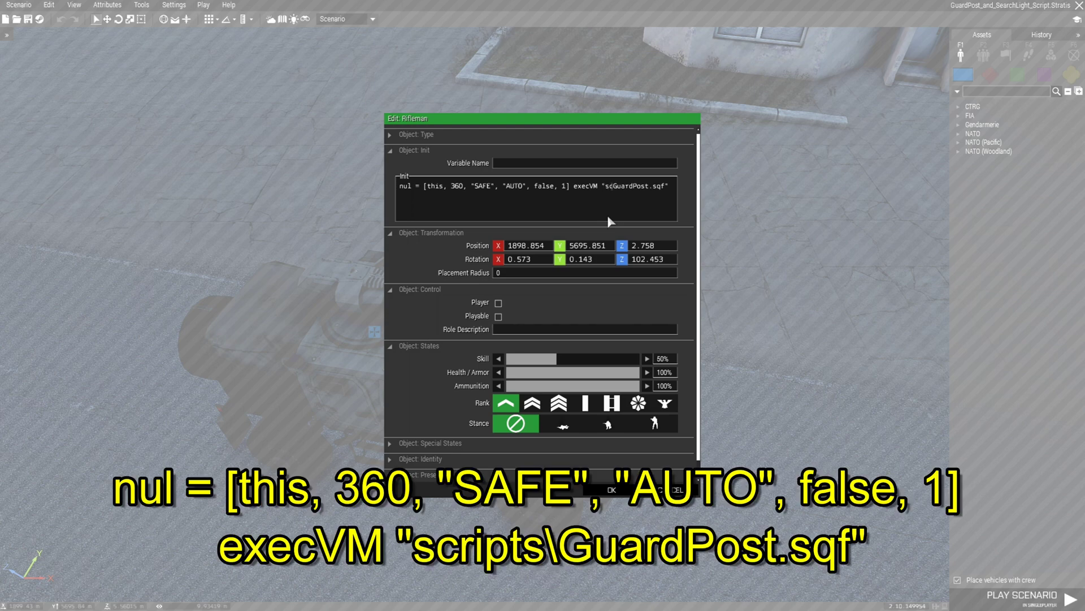
pyautogui.write('s')
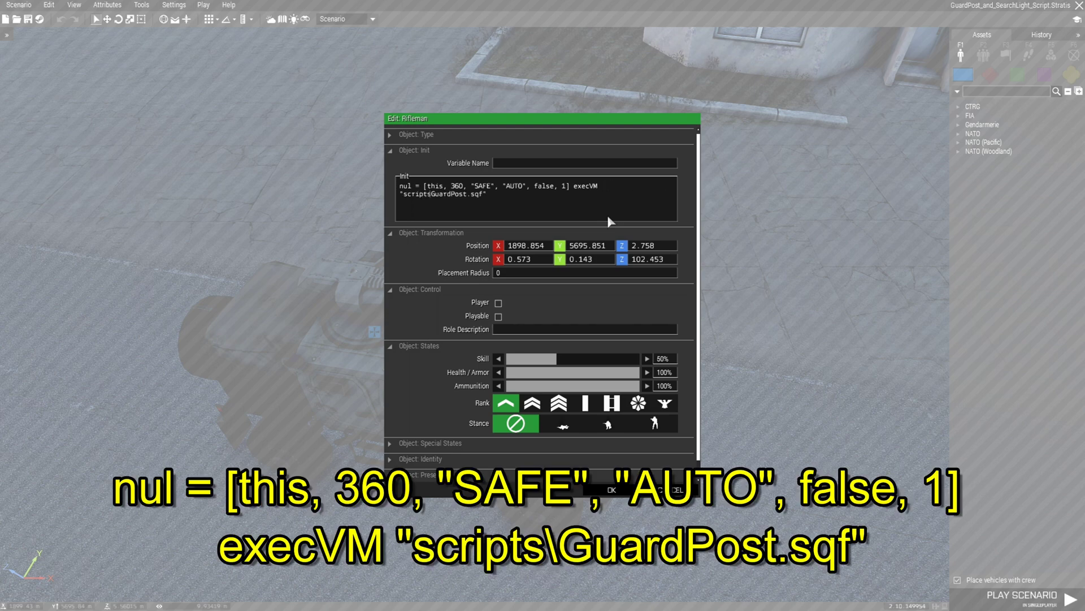
pyautogui.write('\\')
pyautogui.click(609, 490)
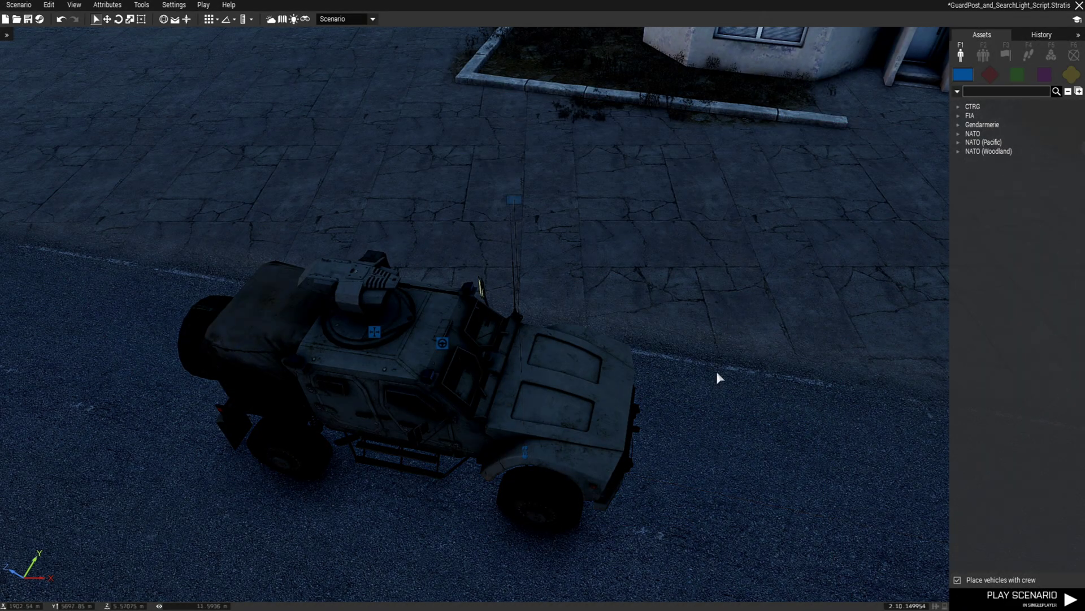
# Enter nul = [this, 360, "SAFE", "AUTO", false, 1] execVM "scripts\GuardPost.sqf" as the Init of the Speedboat Minigun's commander
pyautogui.scroll(-5, 708, 419)
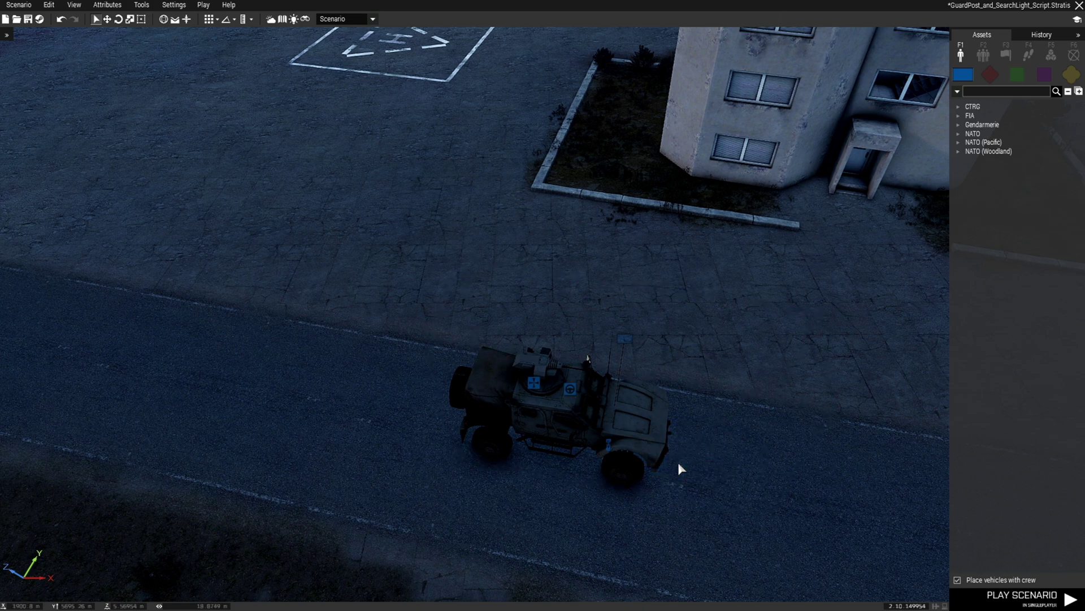
pyautogui.press('m')
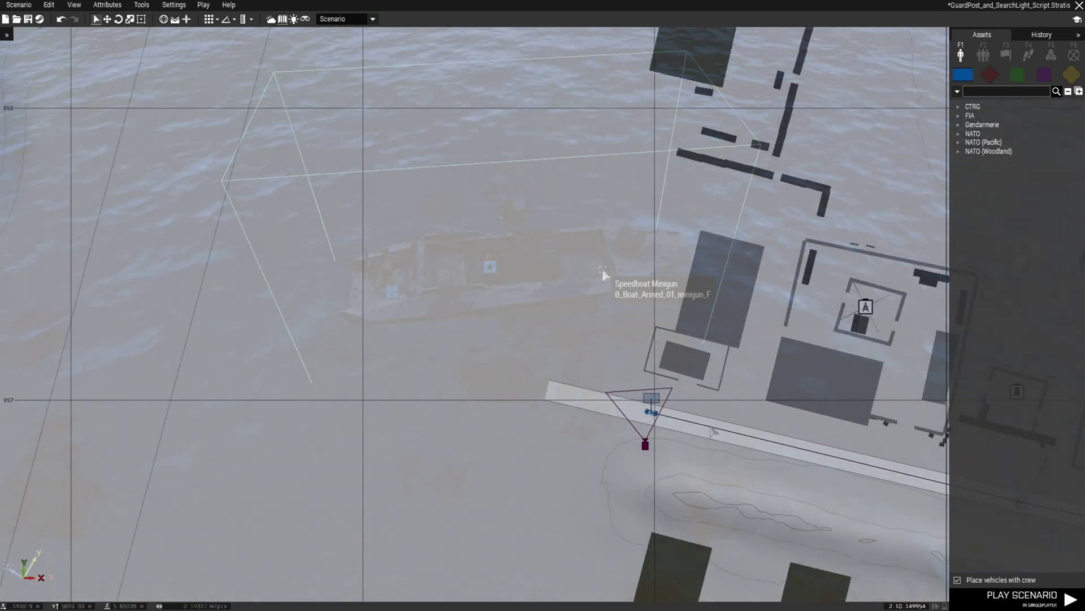
pyautogui.scroll(3, 602, 269)
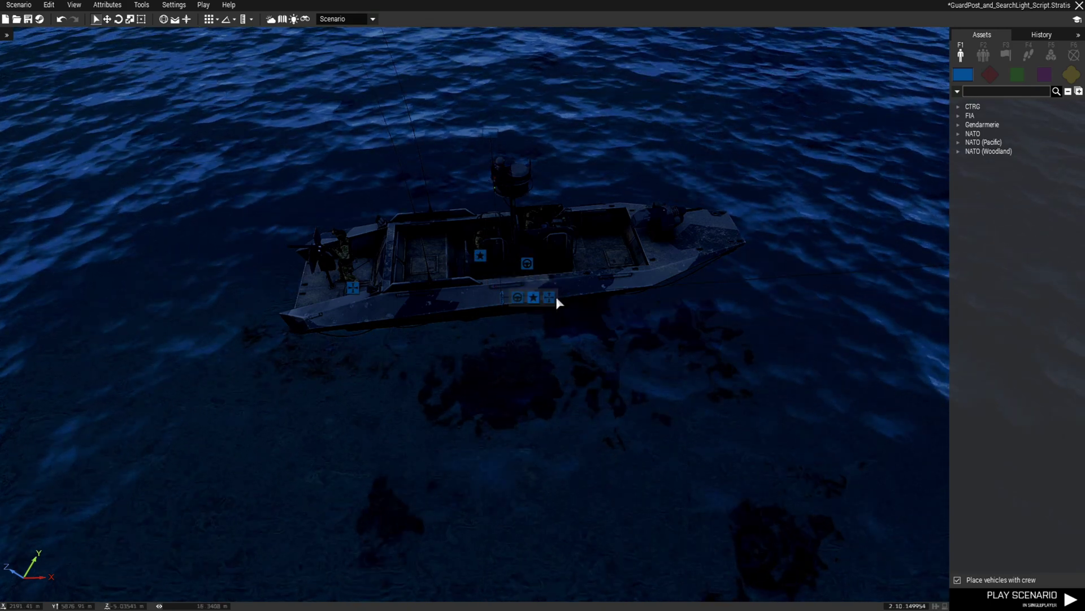
pyautogui.scroll(2, 555, 296)
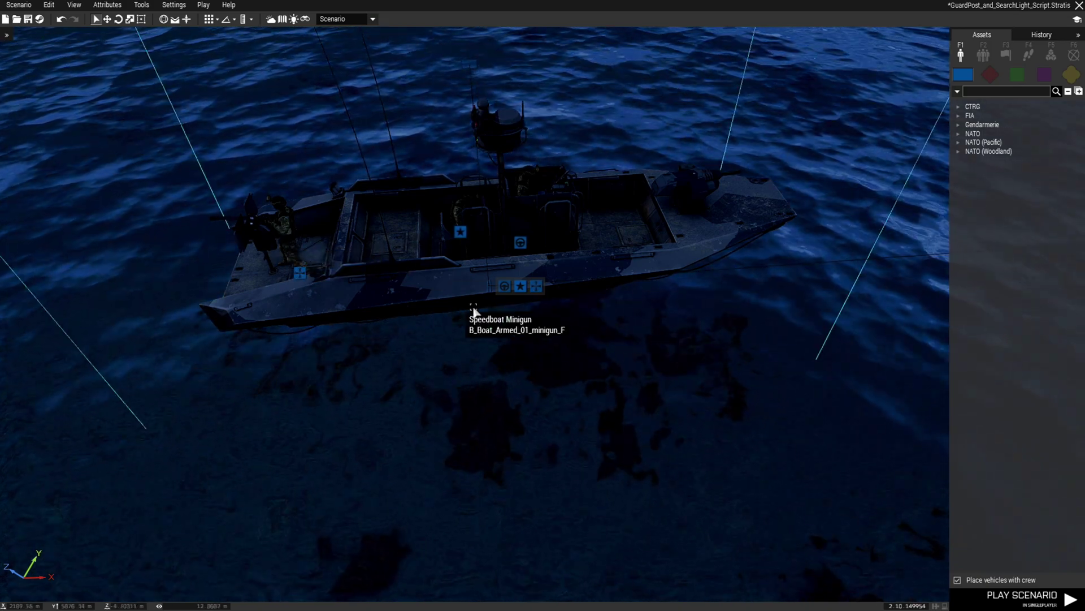
pyautogui.doubleClick(520, 284)
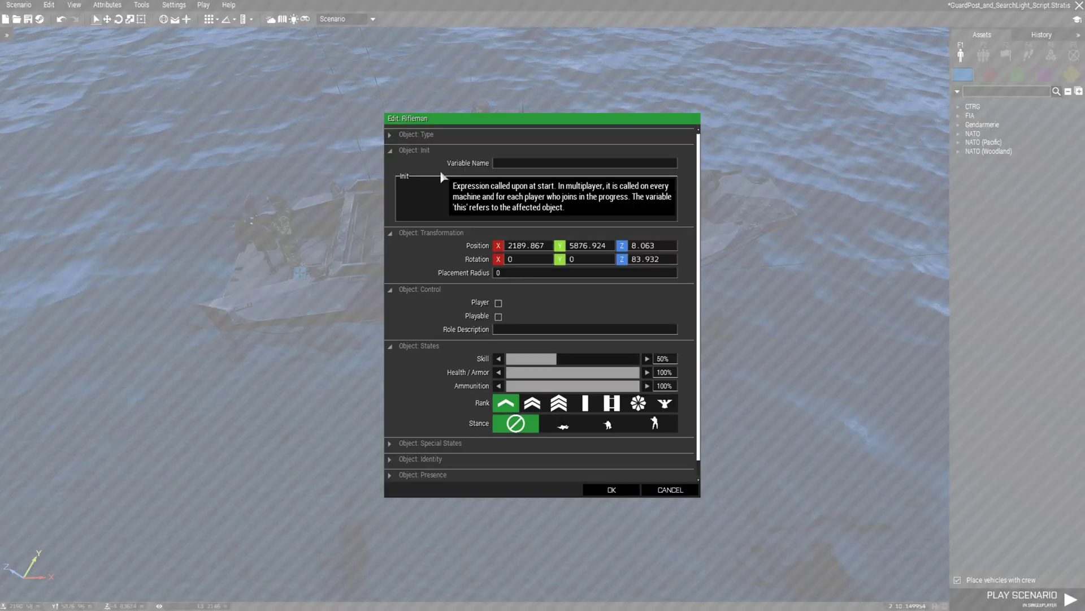
pyautogui.click(436, 188)
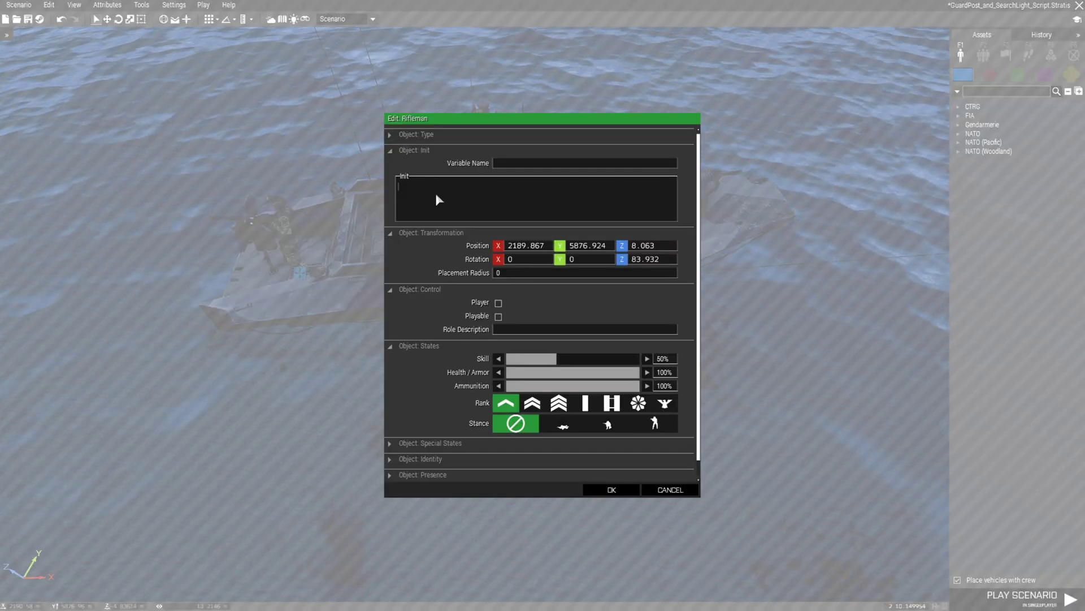
pyautogui.hotkey('ctrl', 'v')
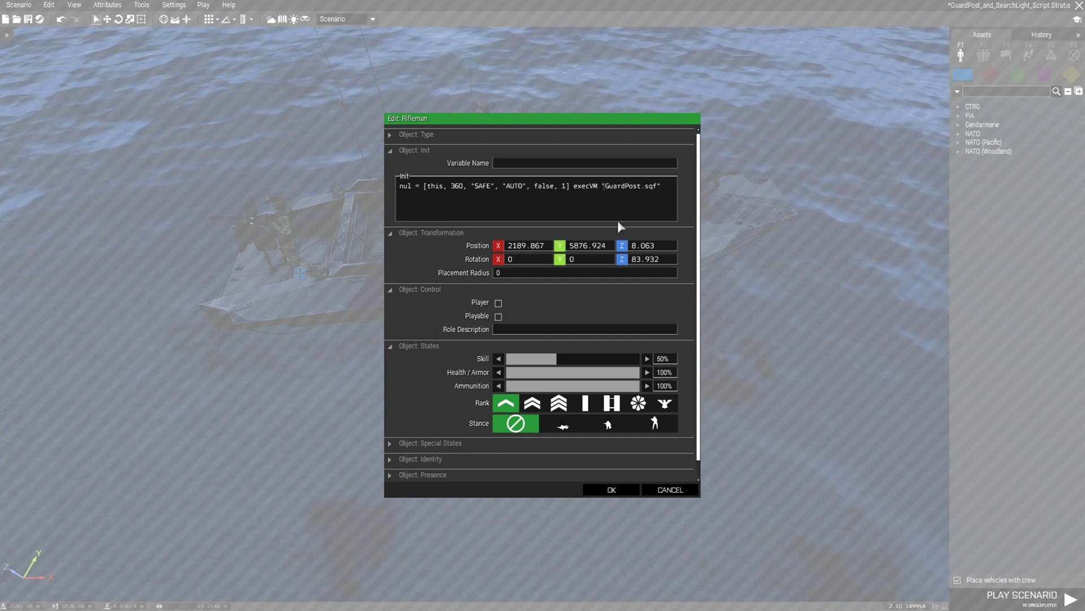
pyautogui.write('sc')
pyautogui.write('ripts\\')
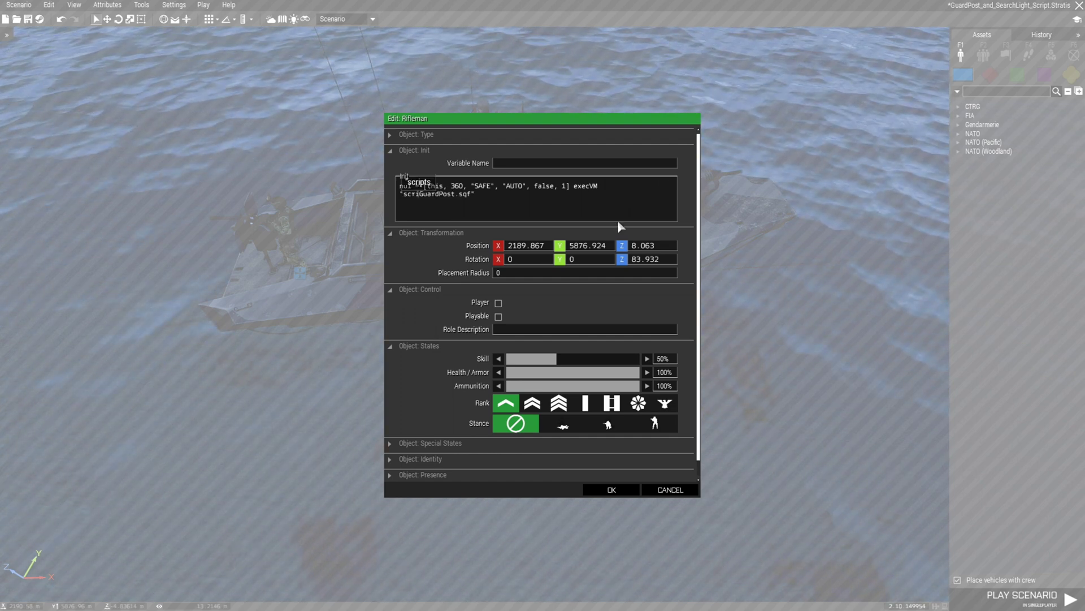
pyautogui.write('\\')
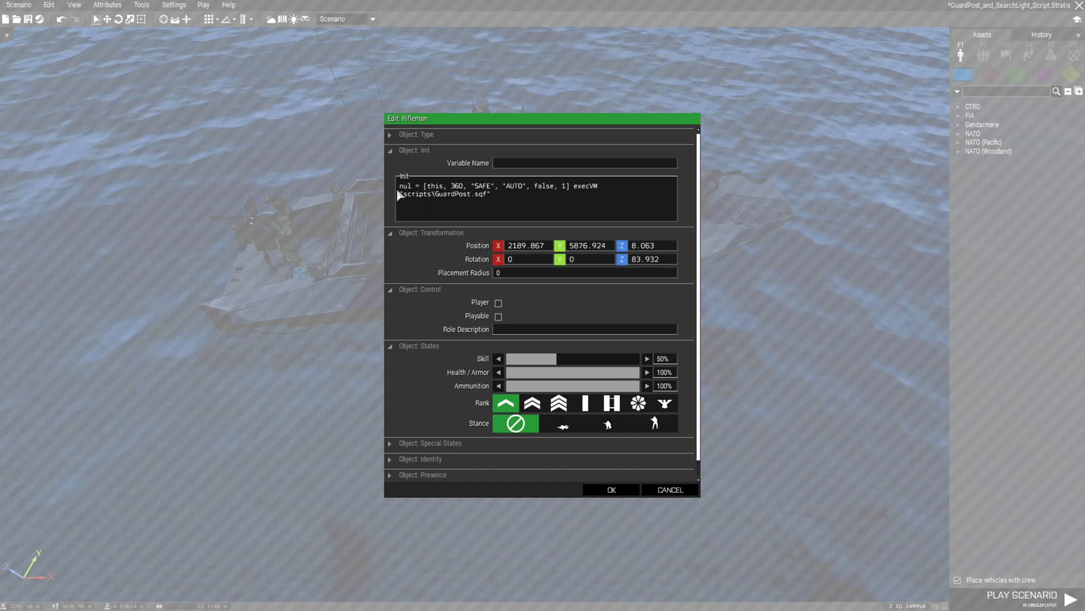
# Copy the complete GuardPost call from the speedboat crew member's Init and apply the attributes
pyautogui.moveTo(395, 189); pyautogui.dragTo(456, 189)
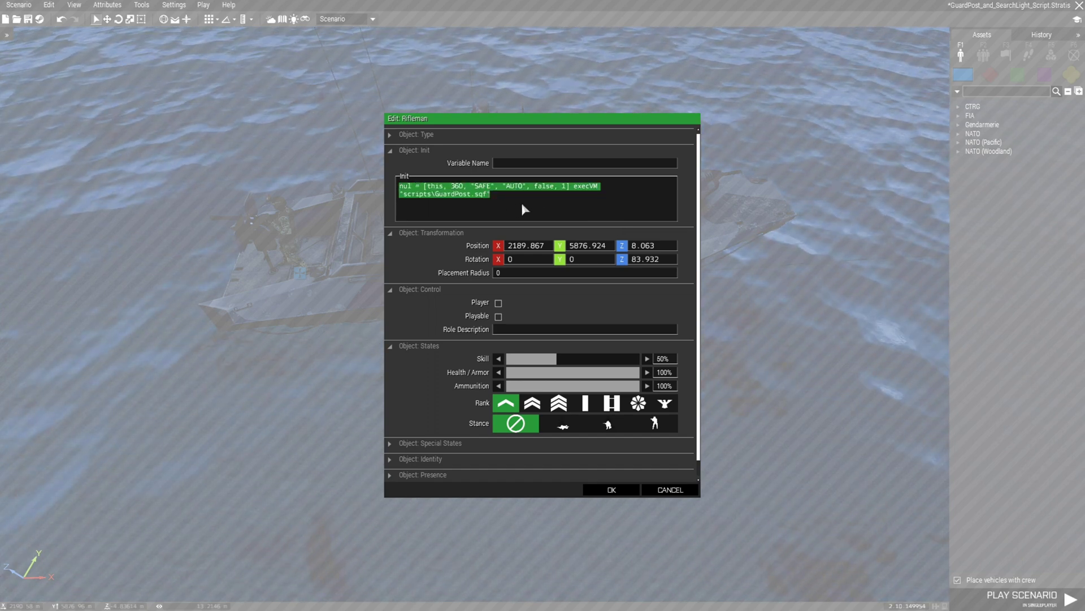
pyautogui.click(536, 210)
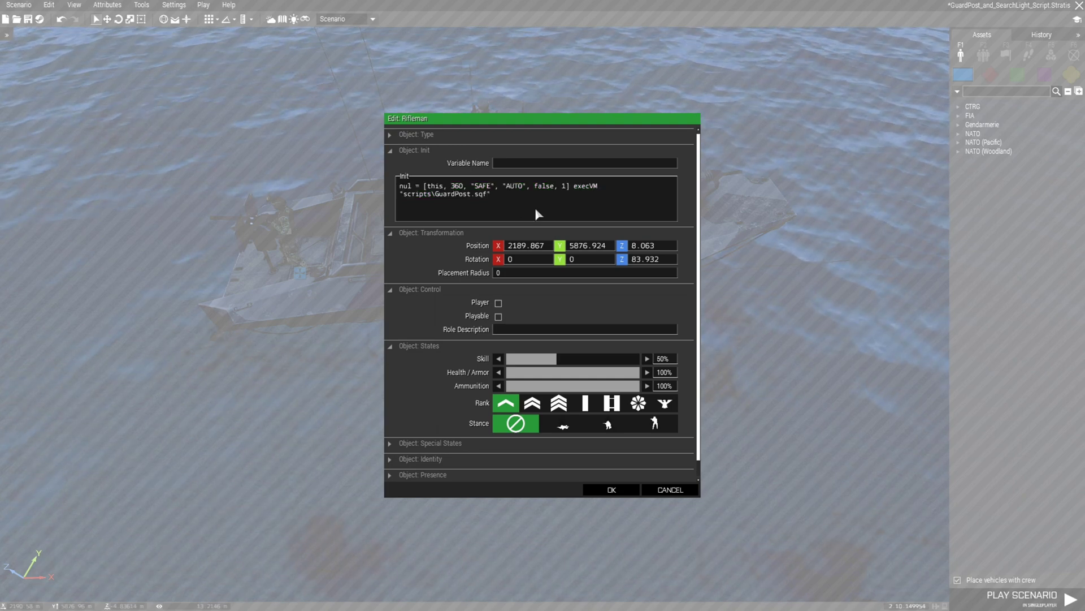
pyautogui.click(615, 486)
# Toggle the editor flashlight and bring the gunner of the tower's raised Mk30 HMG into close view
pyautogui.scroll(-4, 605, 474)
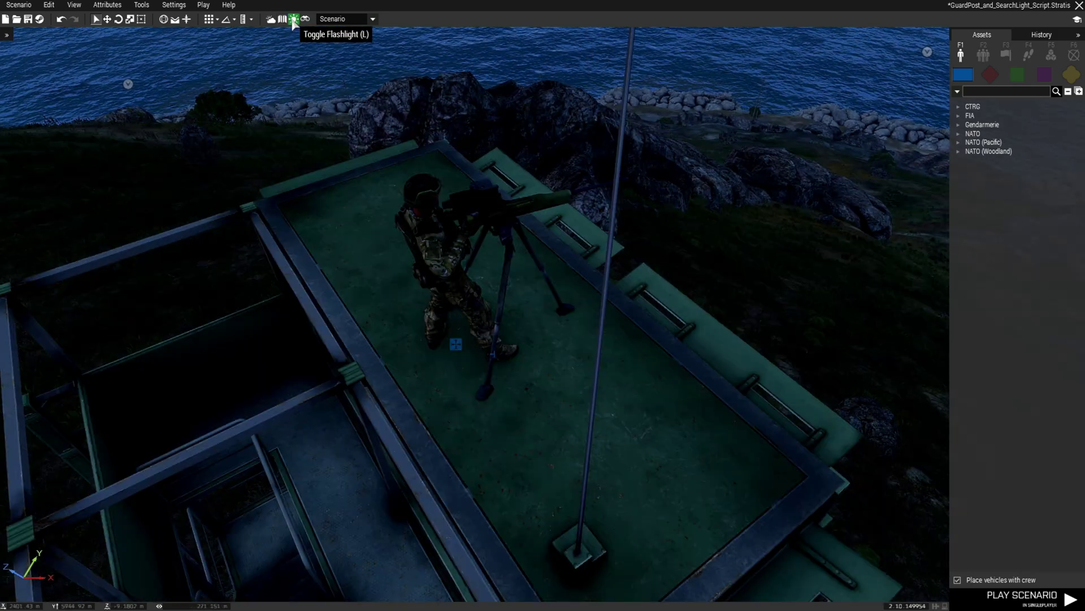
pyautogui.click(294, 21)
pyautogui.scroll(3, 490, 326)
pyautogui.moveTo(492, 326); pyautogui.dragTo(510, 274, button='right')
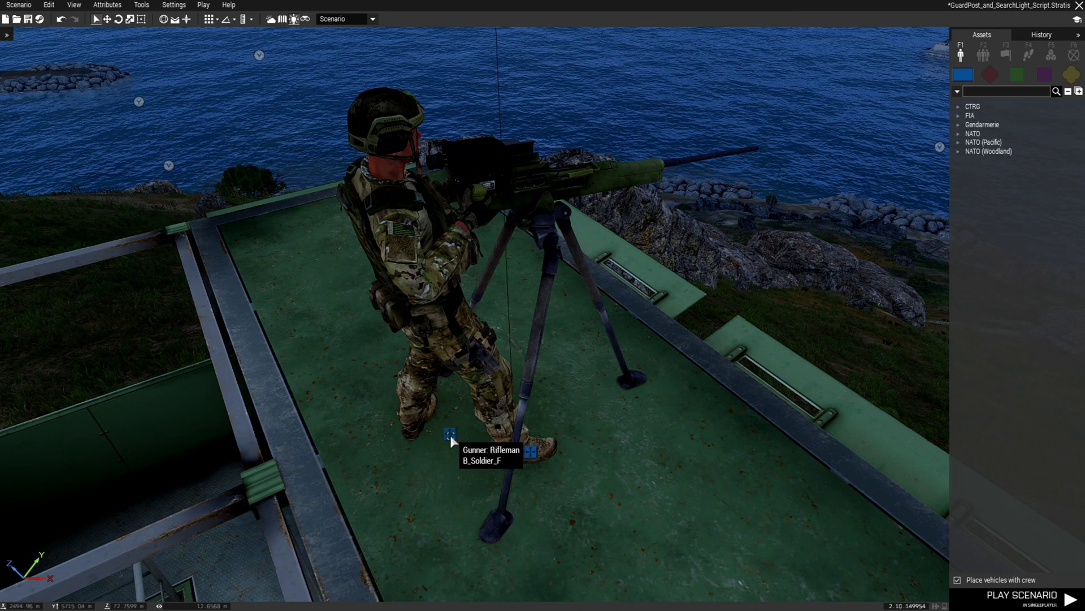
# Set the tower Mk30 HMG gunner's Init to the copied GuardPost call with the scripts\GuardPost.sqf path
pyautogui.doubleClick(531, 450)
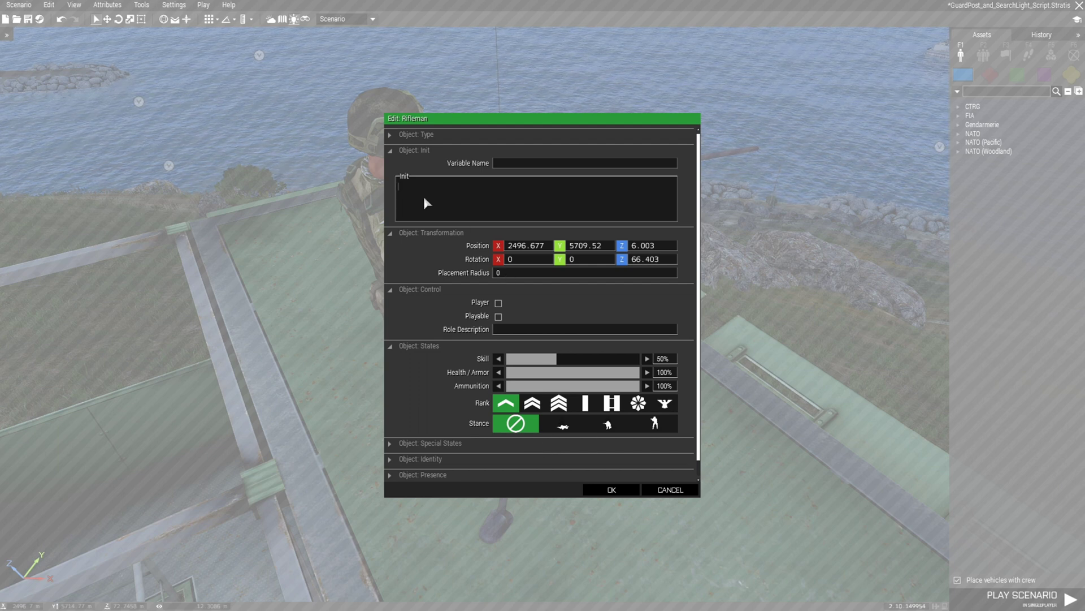
pyautogui.write('nul = [this, 360, "SAFE", "AUTO", false, 1] execVM "scripts\\GuardPost.sqf"')
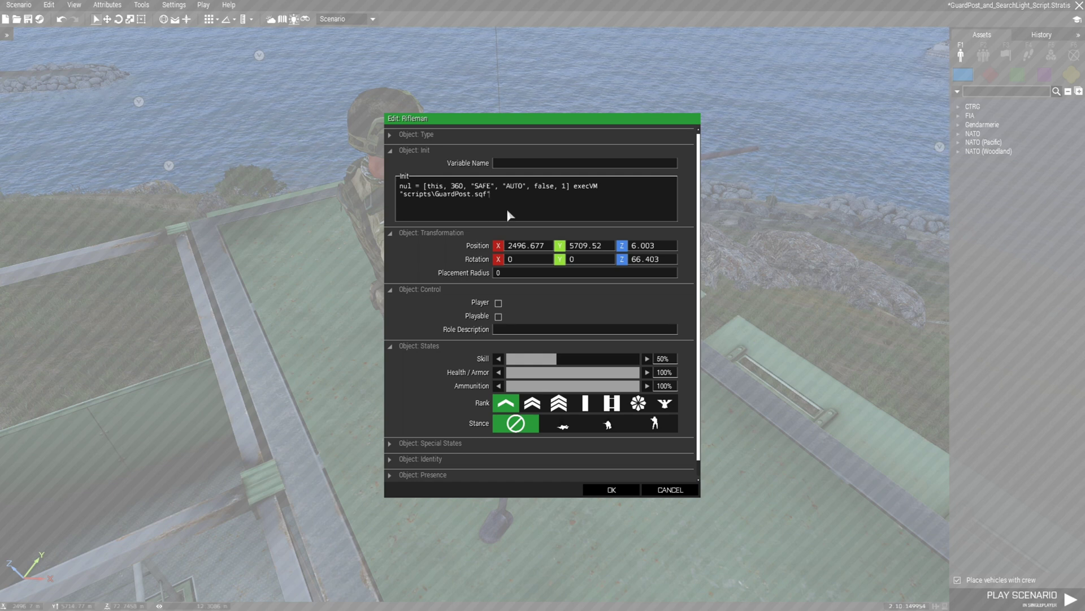
pyautogui.click(612, 490)
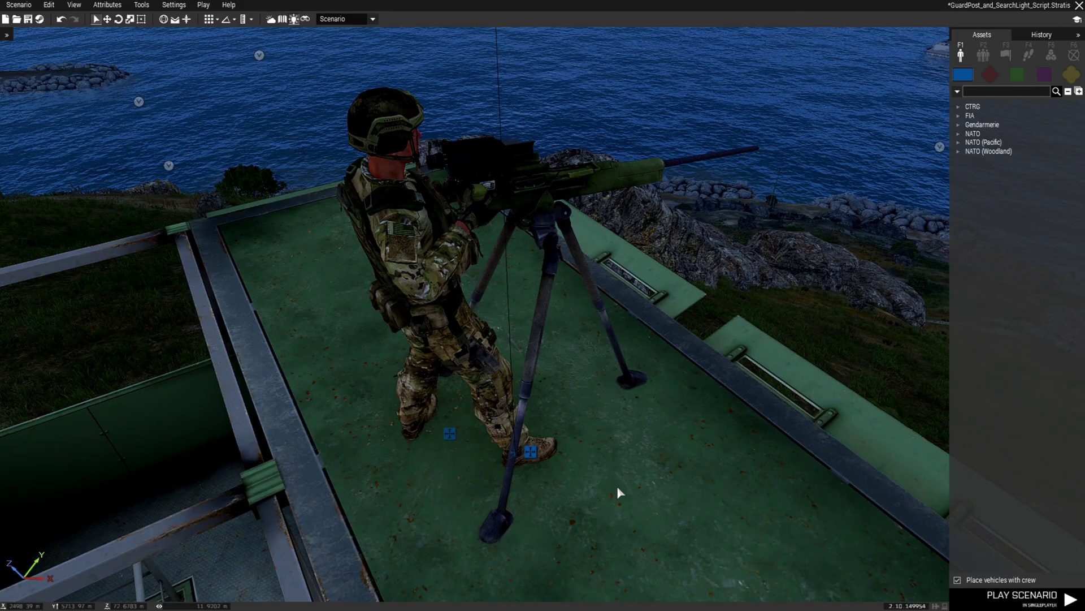
pyautogui.scroll(-5, 625, 494)
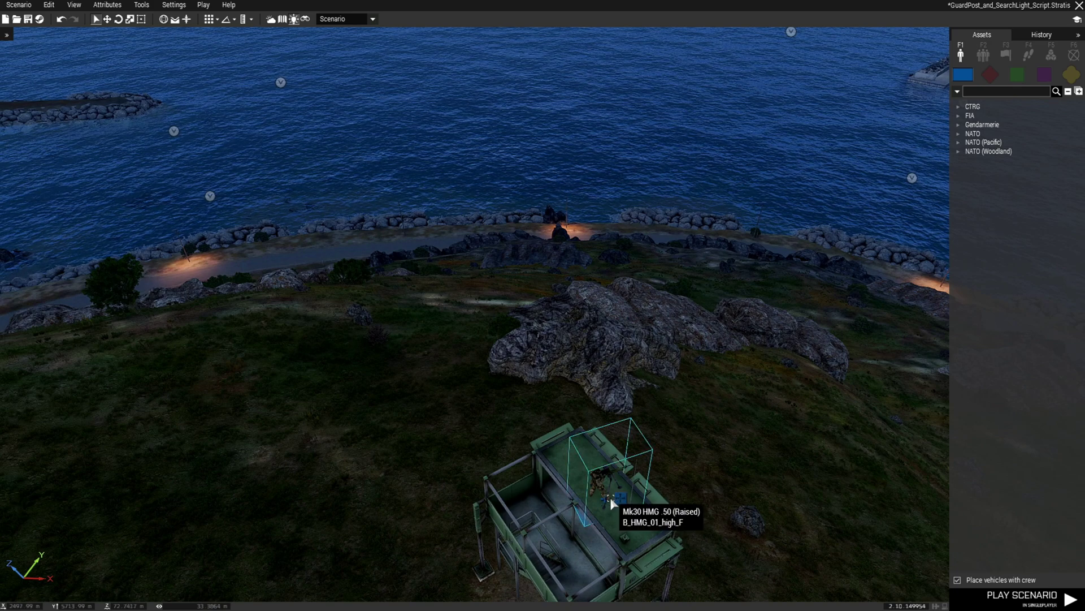
# Save the Stratis guard post scenario
pyautogui.press('a')
pyautogui.press('s')
pyautogui.press('a')
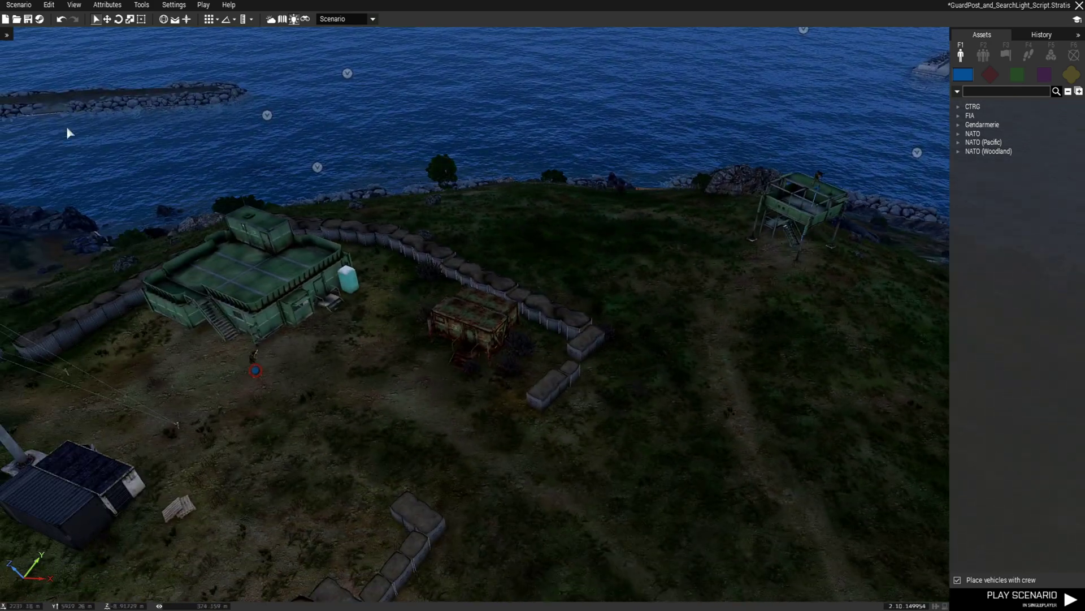
pyautogui.click(28, 19)
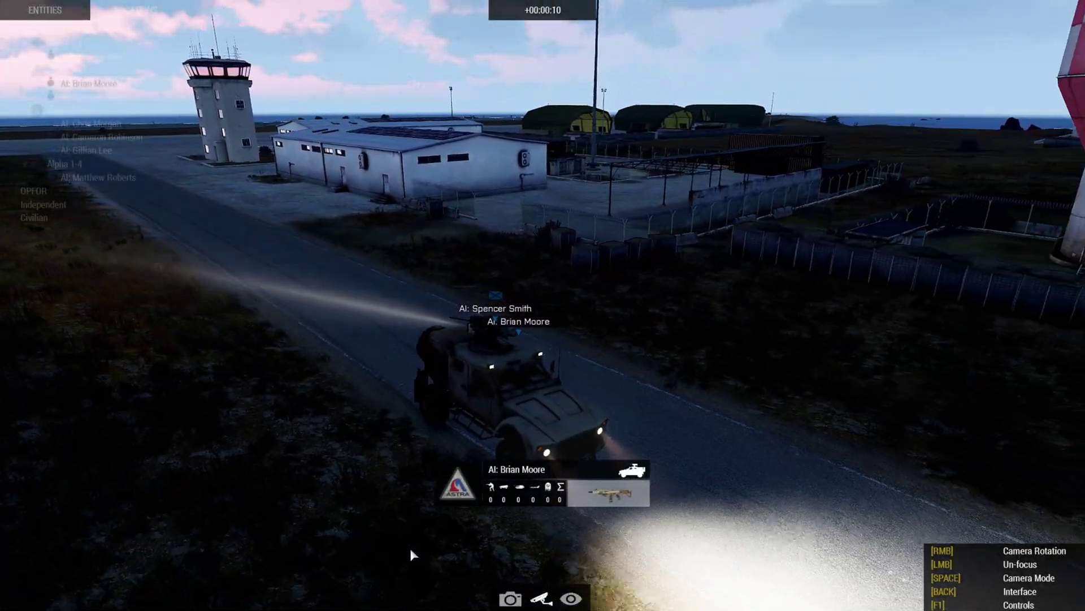
# Hide the spectator interface and examine the turret searchlights on the patrolling armoured vehicle and the speedboat from several sides
pyautogui.press('BackSpace')
pyautogui.moveTo(408, 549); pyautogui.dragTo(283, 553, button='right')
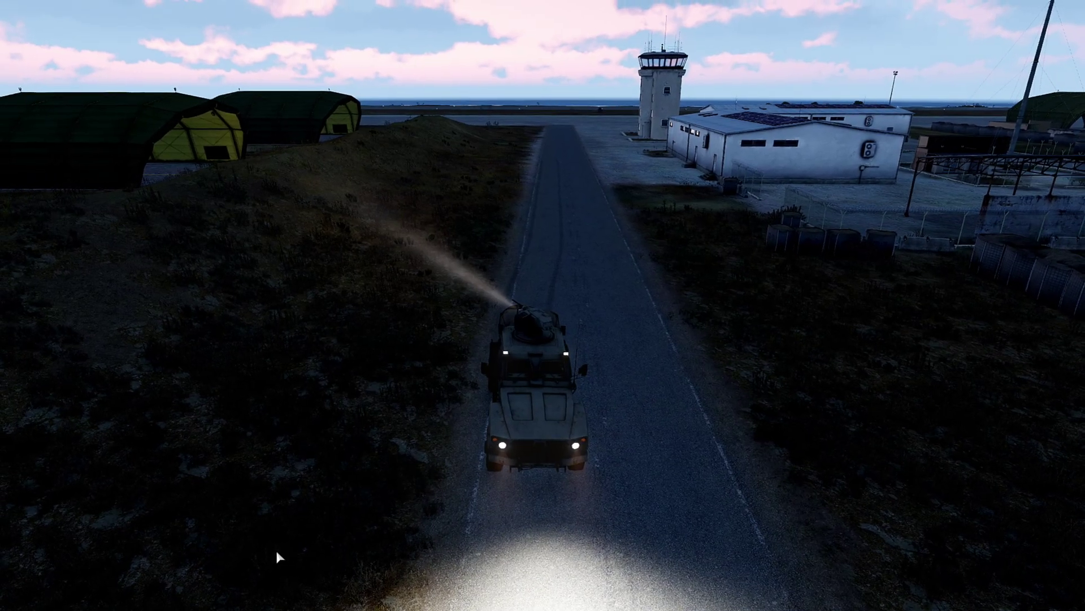
pyautogui.moveTo(280, 550); pyautogui.dragTo(243, 557, button='right')
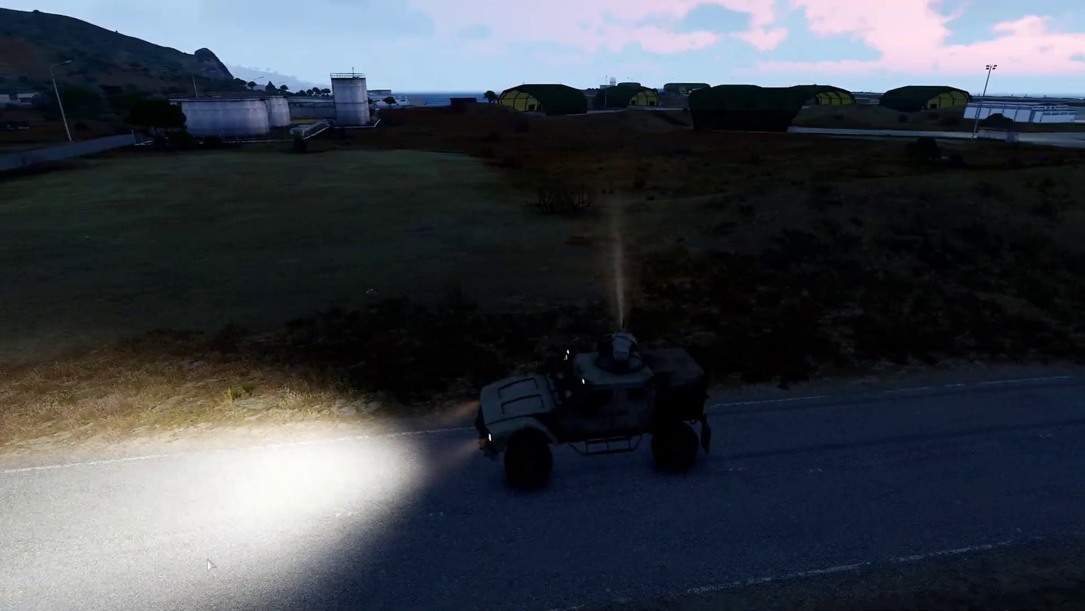
pyautogui.moveTo(623, 541); pyautogui.dragTo(732, 528, button='right')
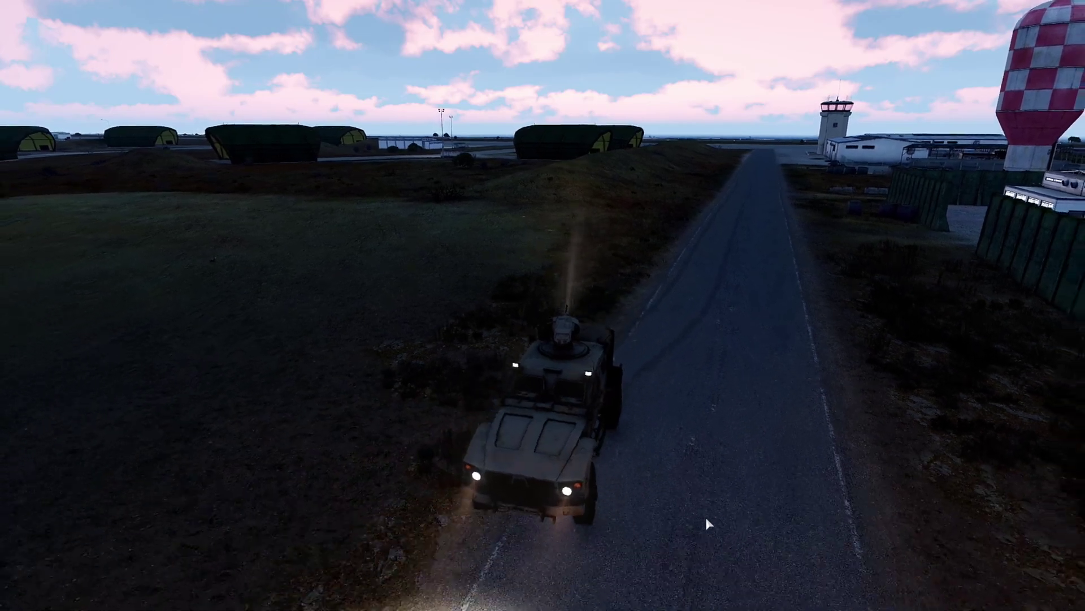
pyautogui.moveTo(705, 517); pyautogui.dragTo(801, 536, button='right')
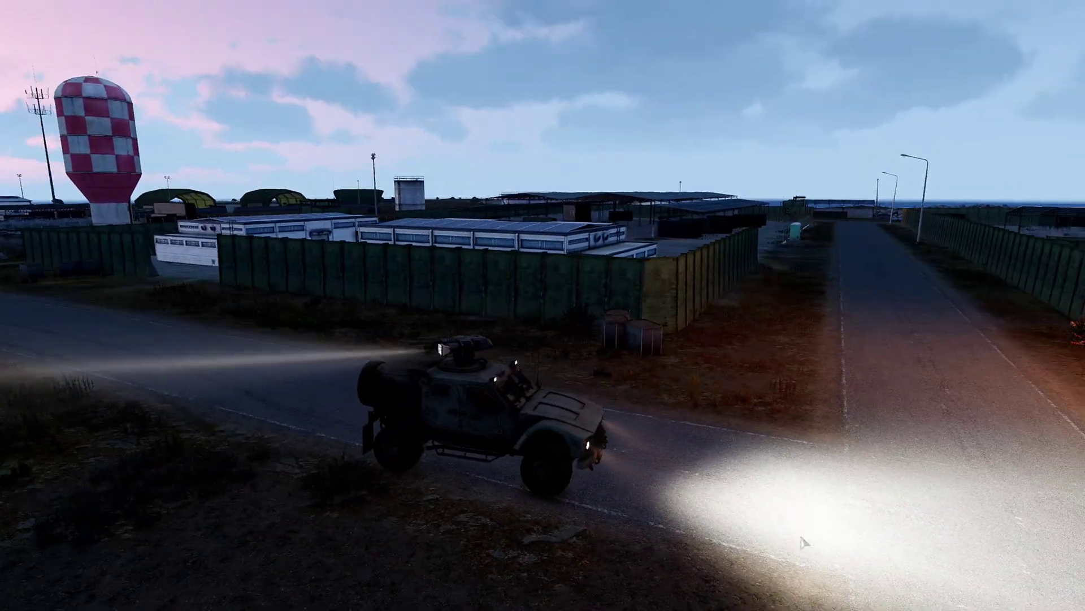
pyautogui.moveTo(561, 570); pyautogui.dragTo(2, 564, button='right')
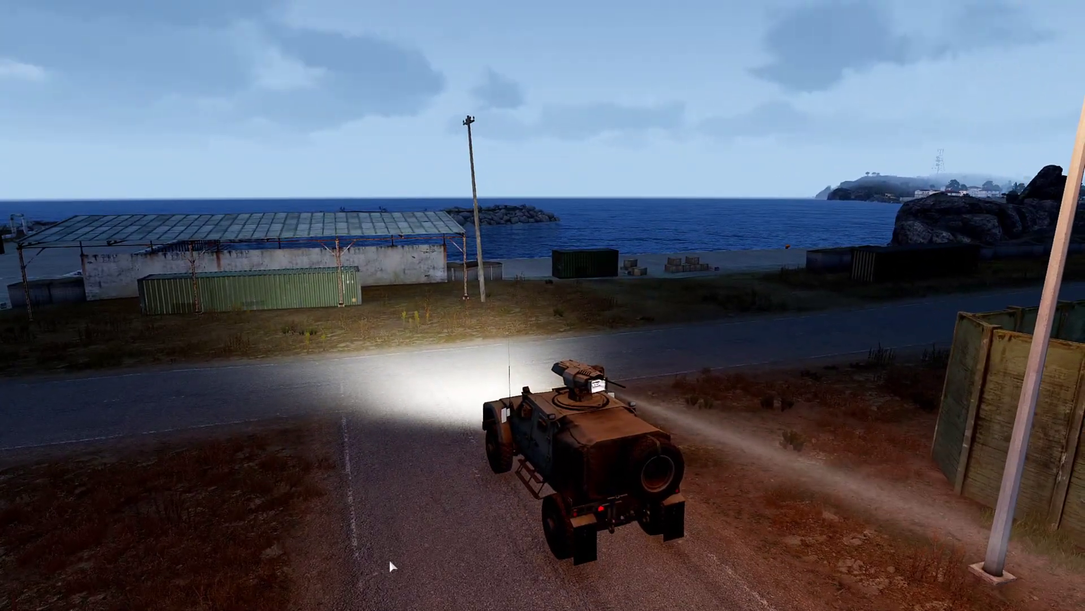
pyautogui.moveTo(389, 561); pyautogui.dragTo(848, 558, button='right')
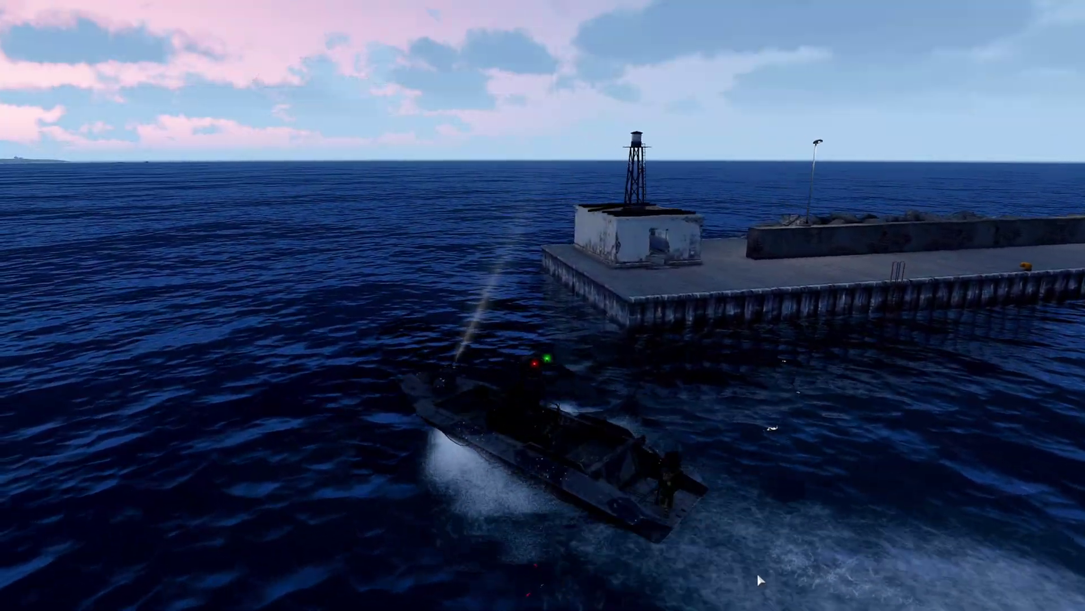
pyautogui.moveTo(758, 574); pyautogui.dragTo(1084, 554, button='right')
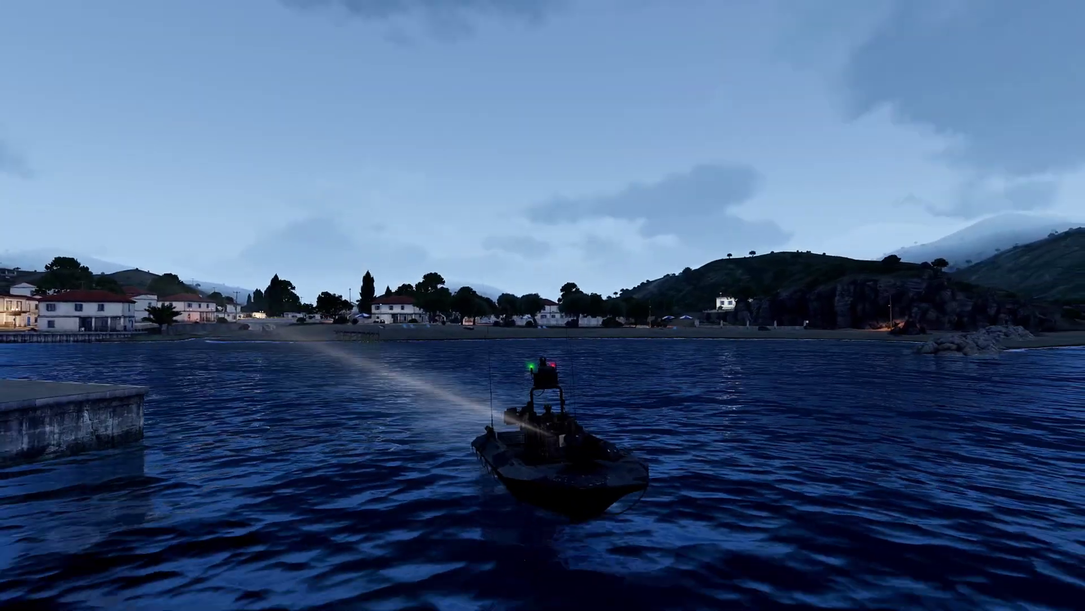
pyautogui.moveTo(922, 579); pyautogui.dragTo(772, 610, button='right')
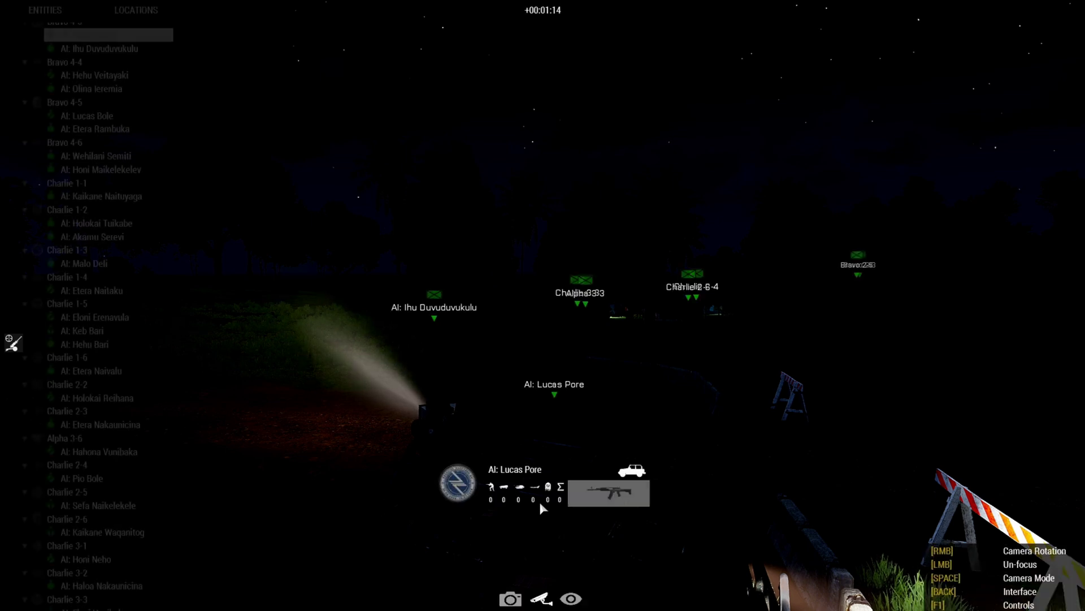
pyautogui.press('BackSpace')
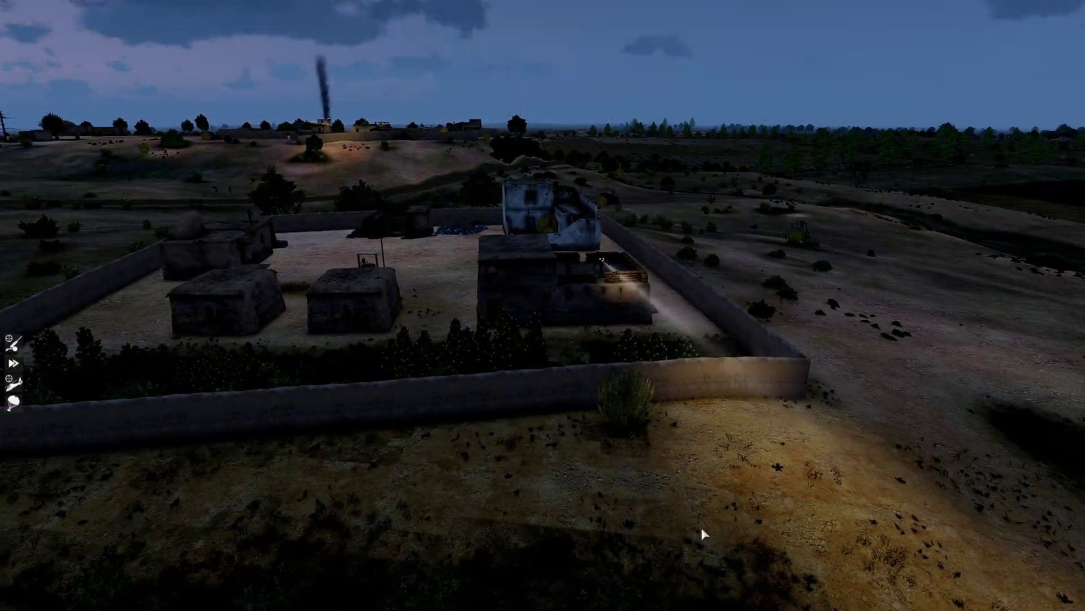
pyautogui.press('w')
pyautogui.moveTo(686, 507); pyautogui.dragTo(582, 510, button='right')
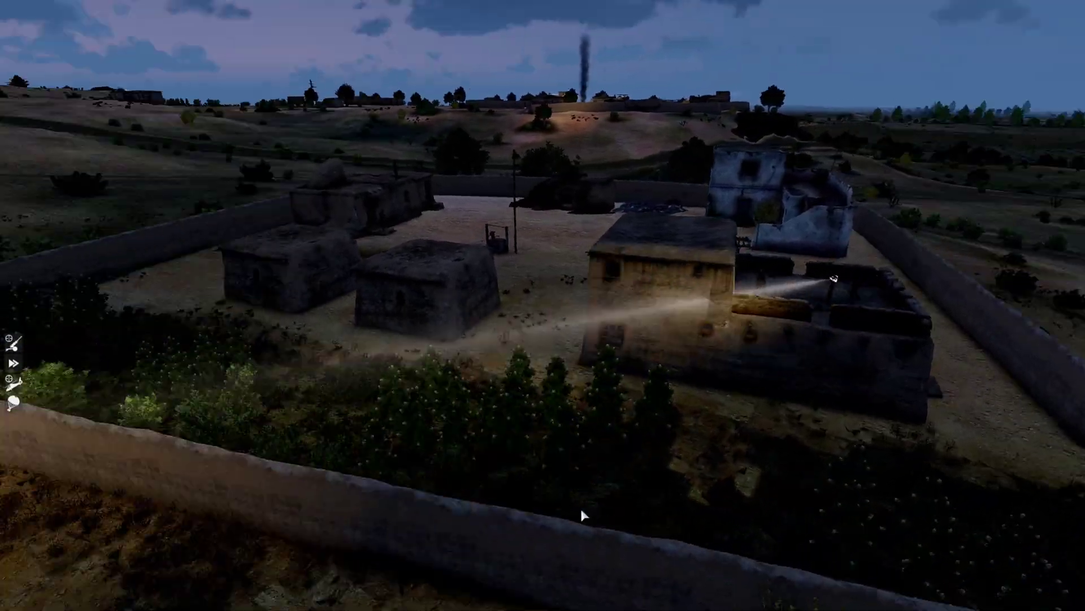